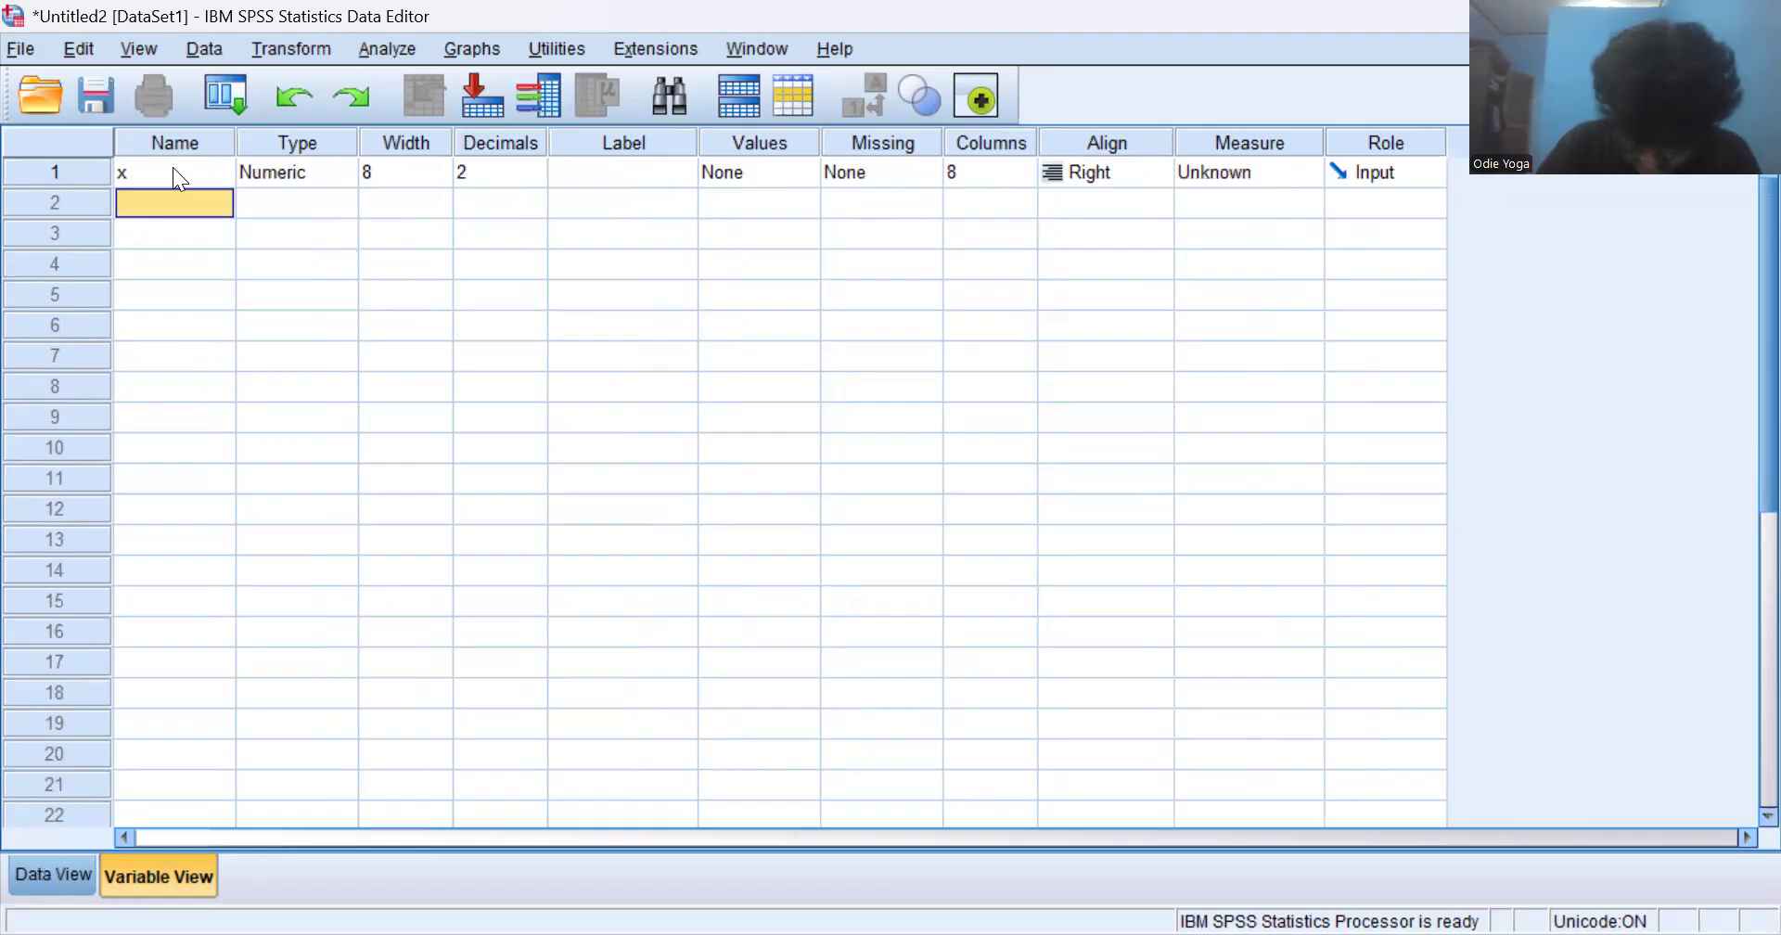
- Add a second variable named y and set the decimals of both x and y to 0
text(y)
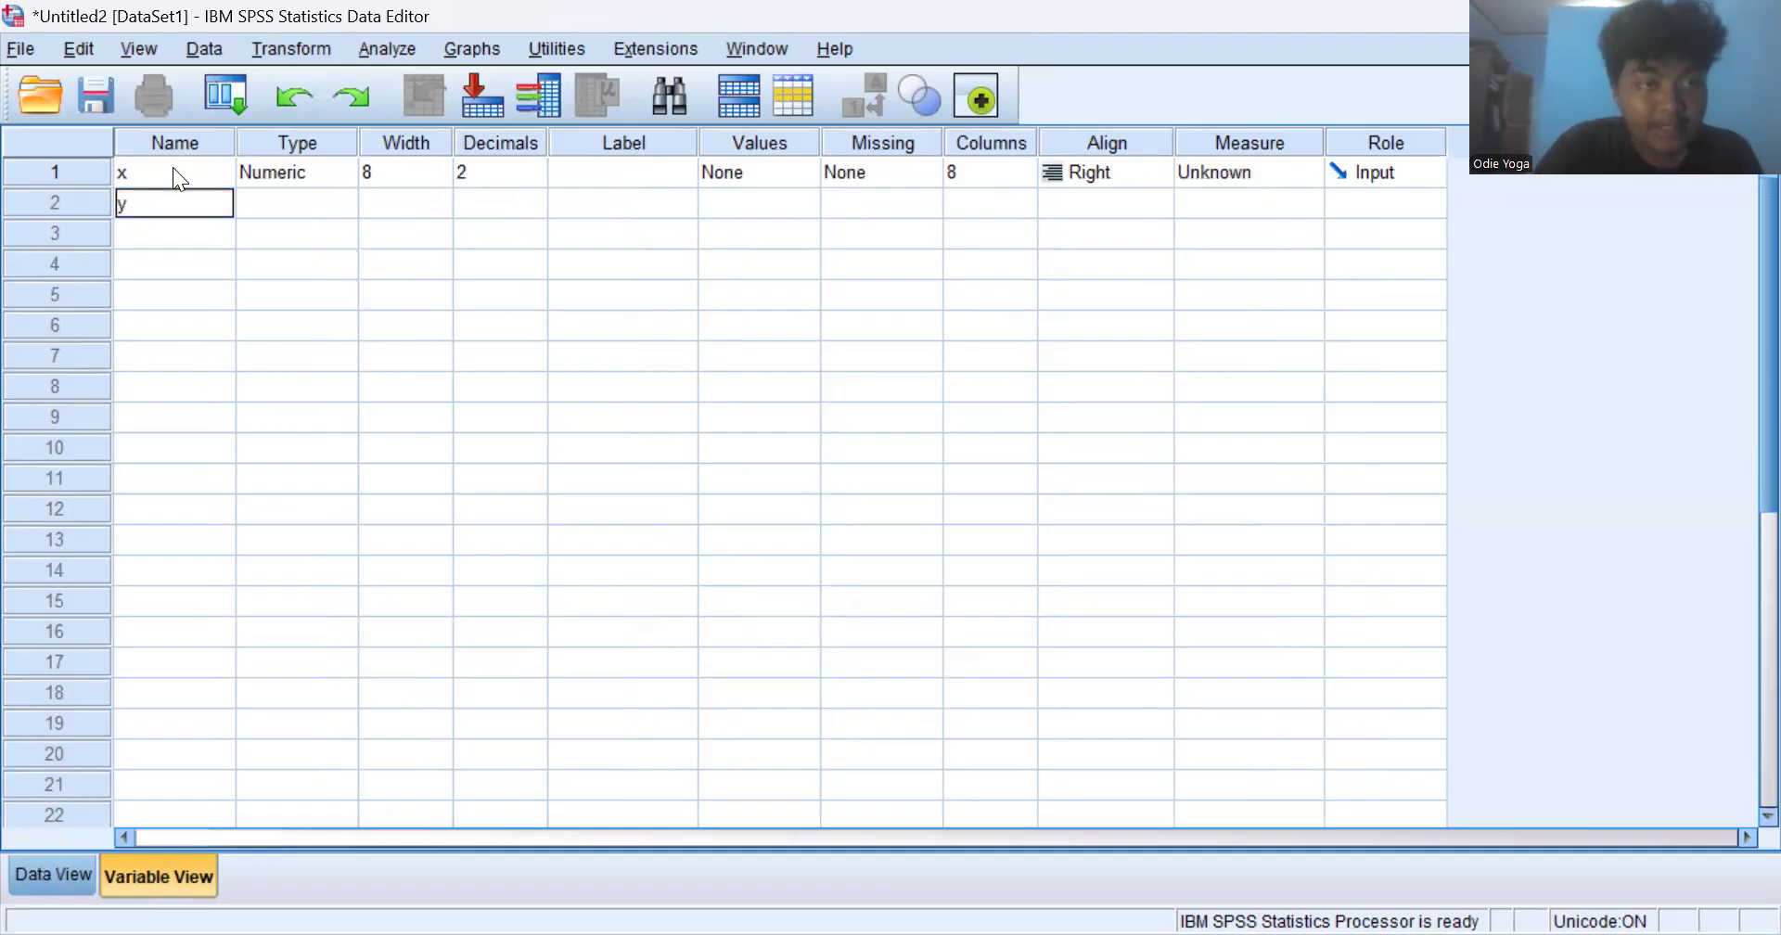
click(378, 214)
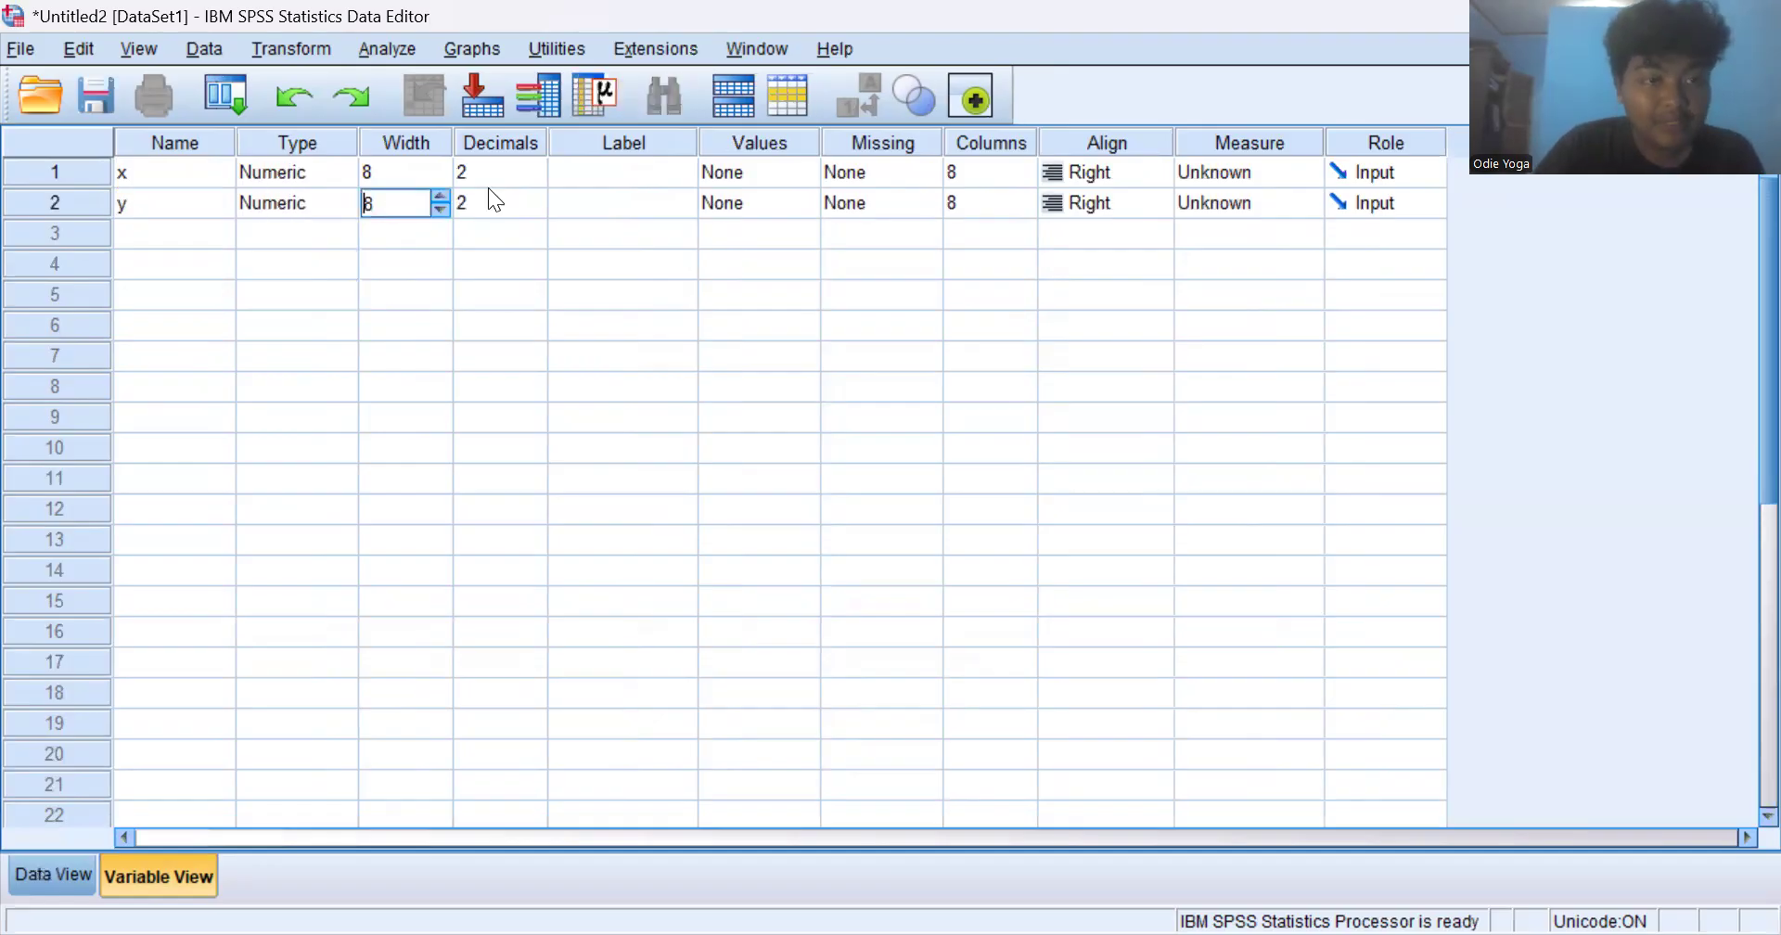
click(517, 173)
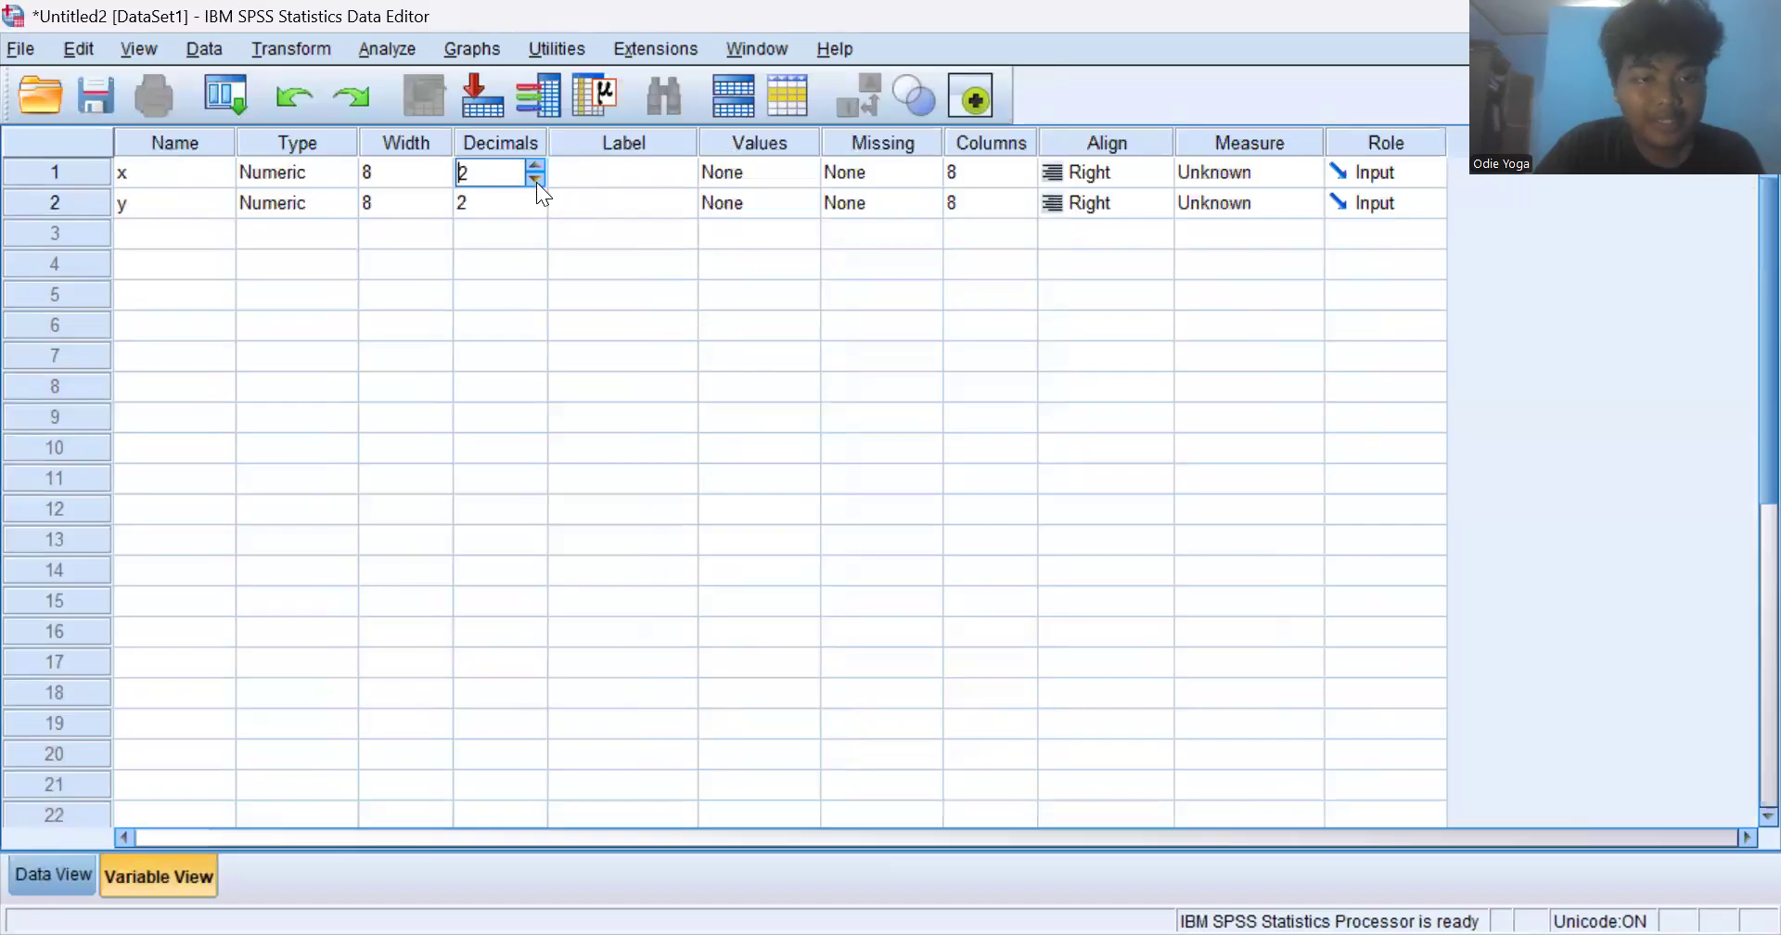
click(537, 181)
click(536, 182)
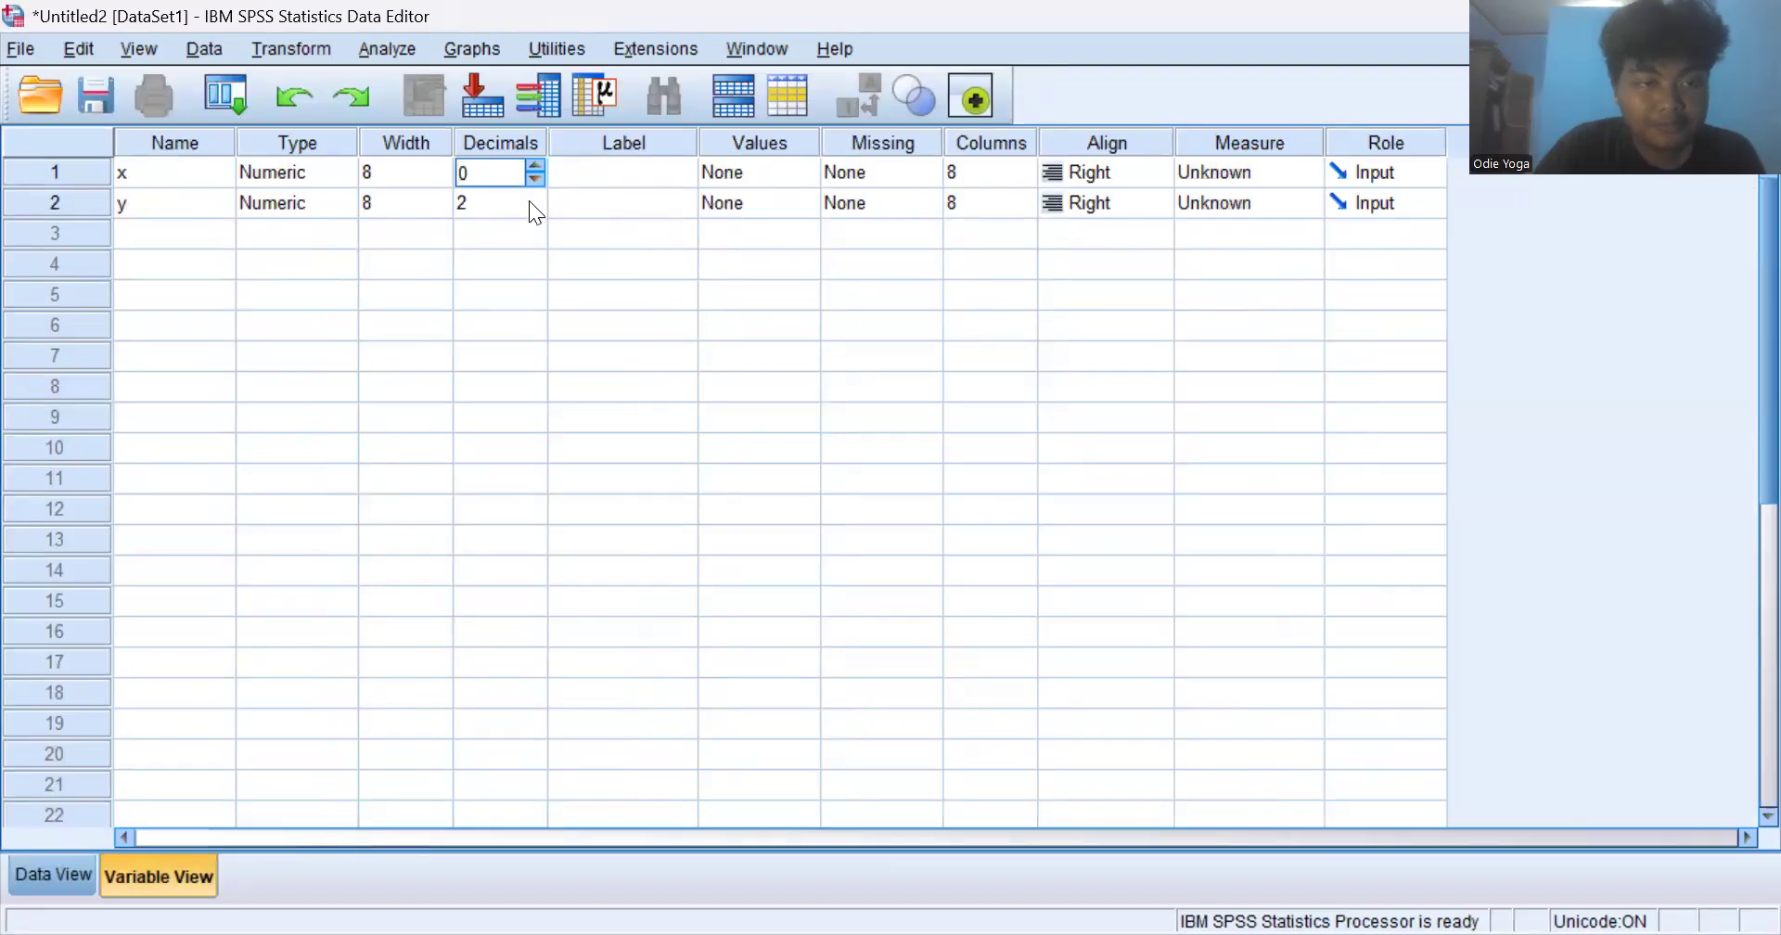
click(529, 202)
click(533, 208)
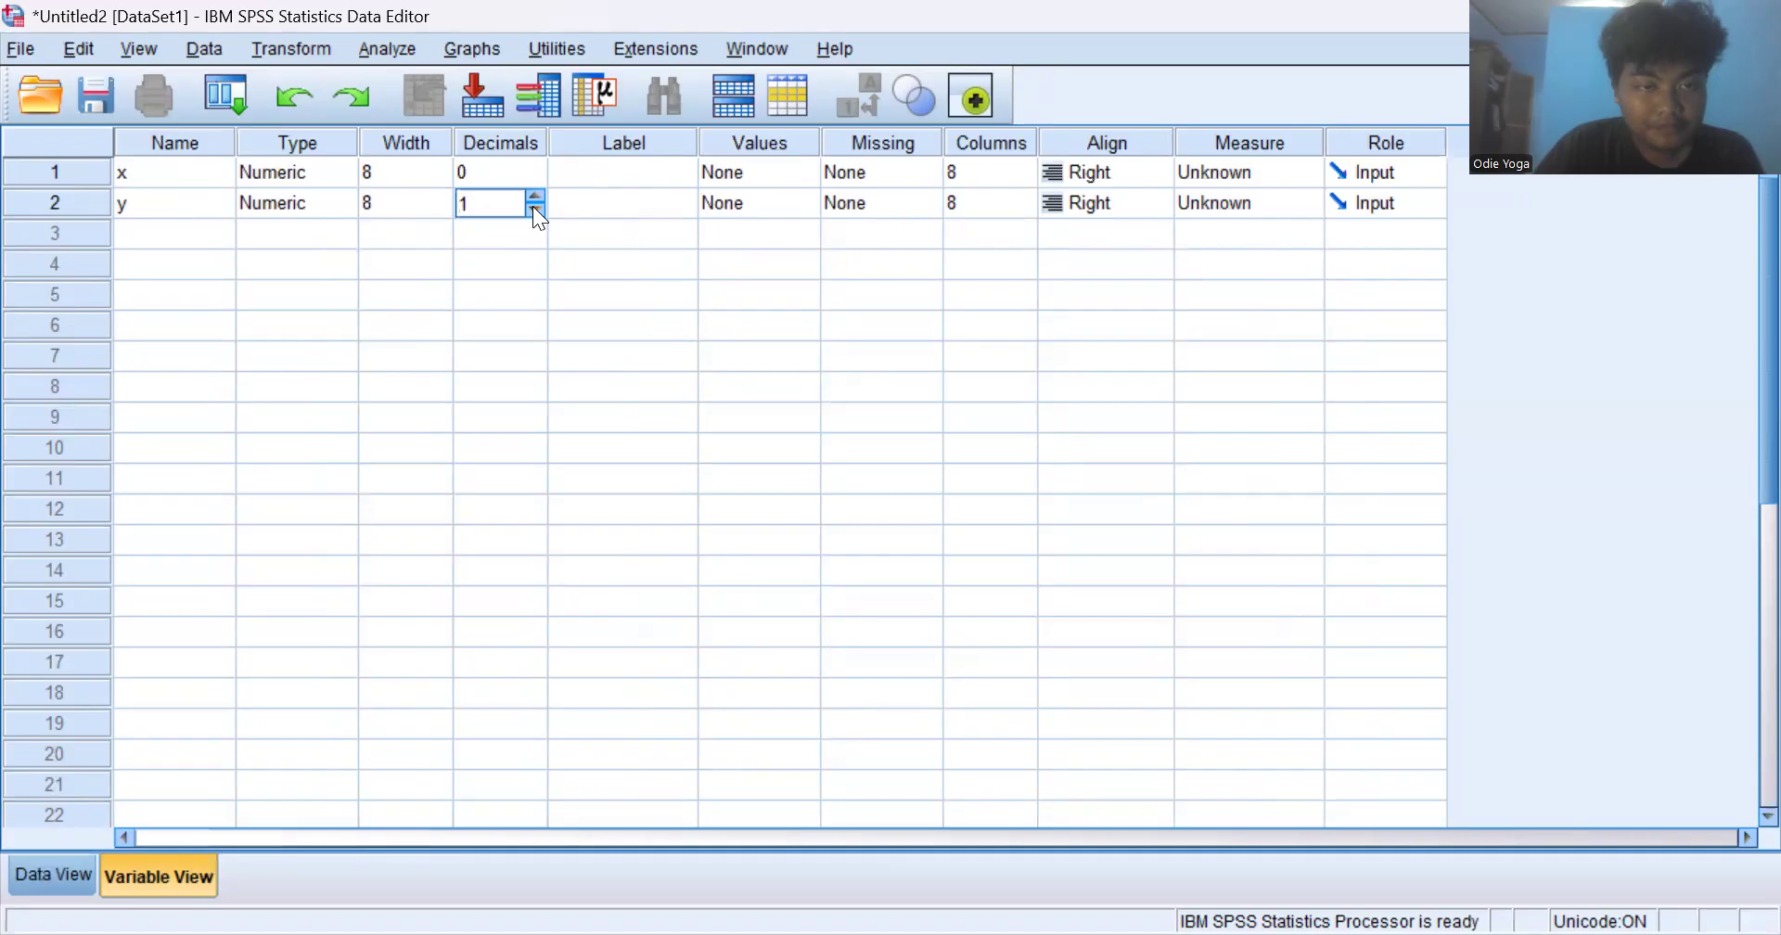
click(536, 210)
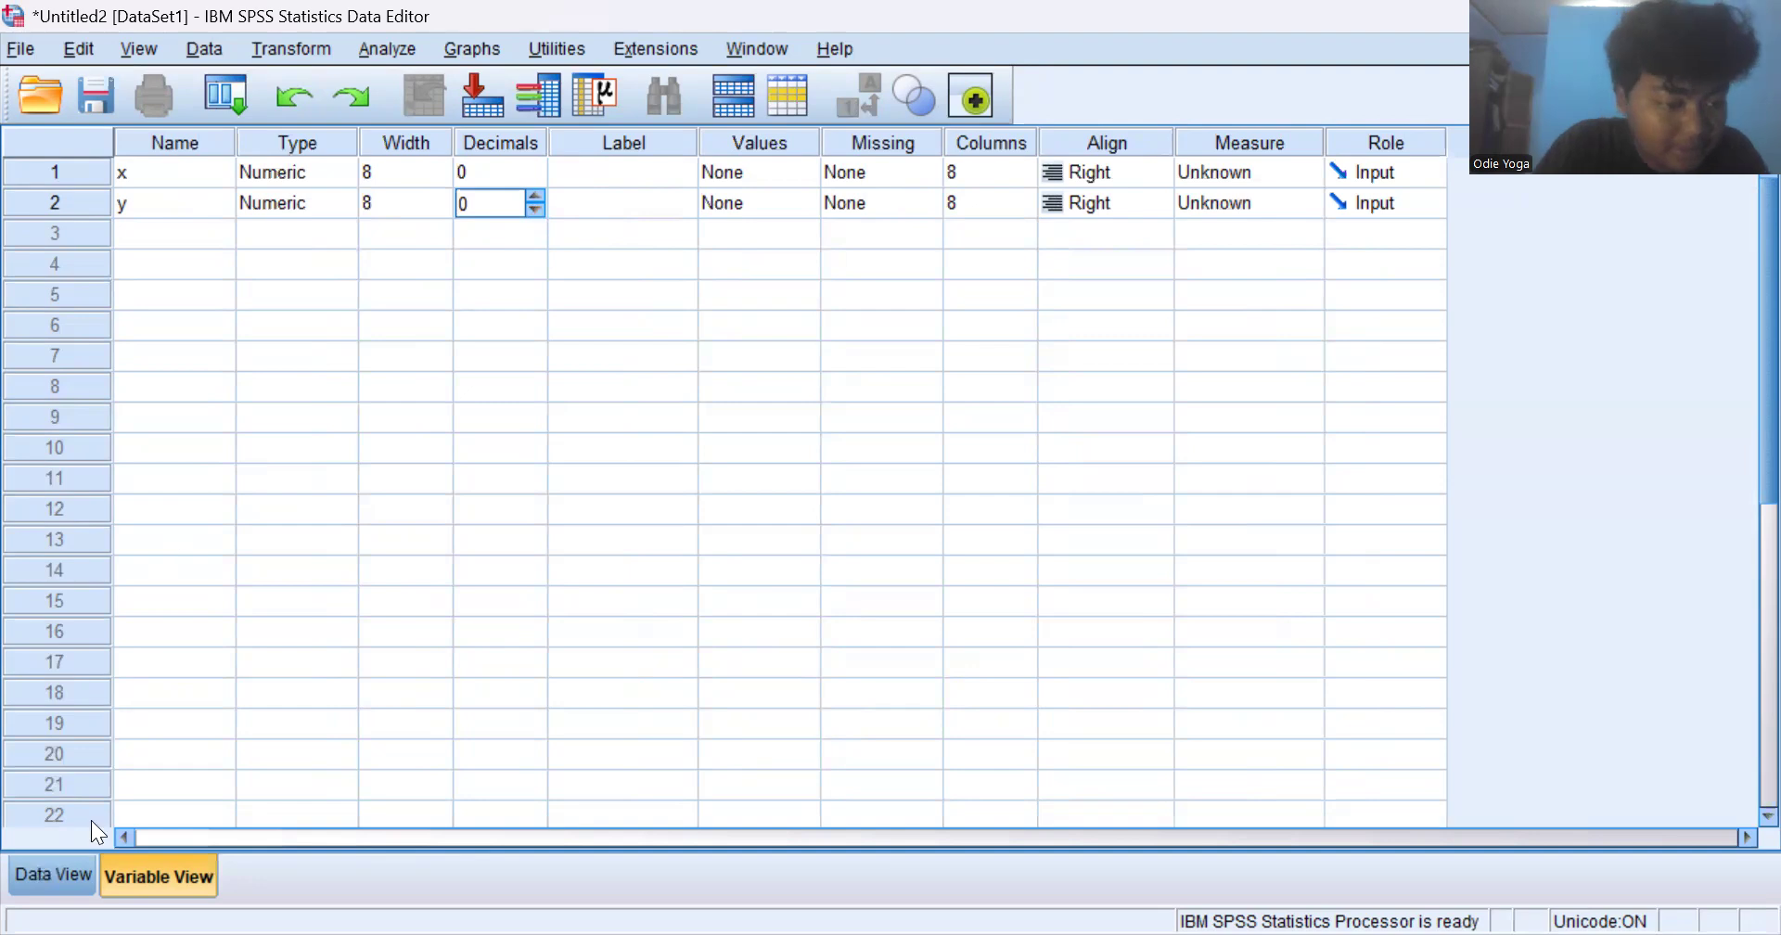
- Switch to the data grid and enter 66, 76, 79, 86 and 89 as the x values of cases 1 to 5
key(ctrl+t)
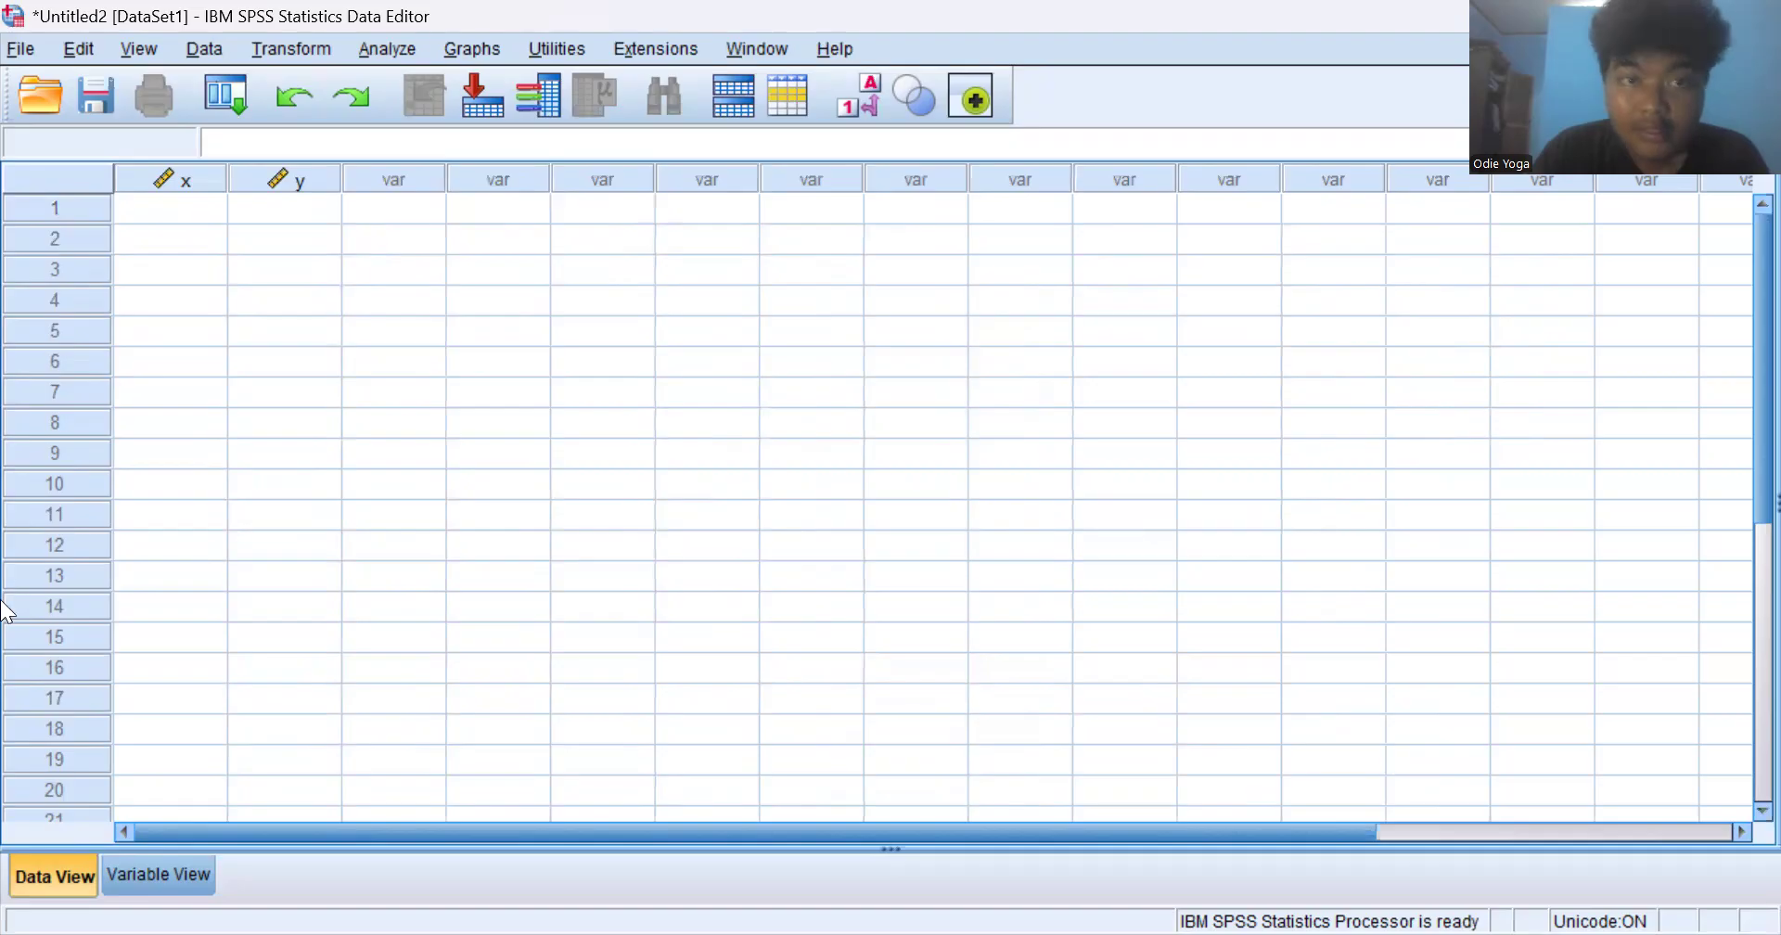
click(210, 208)
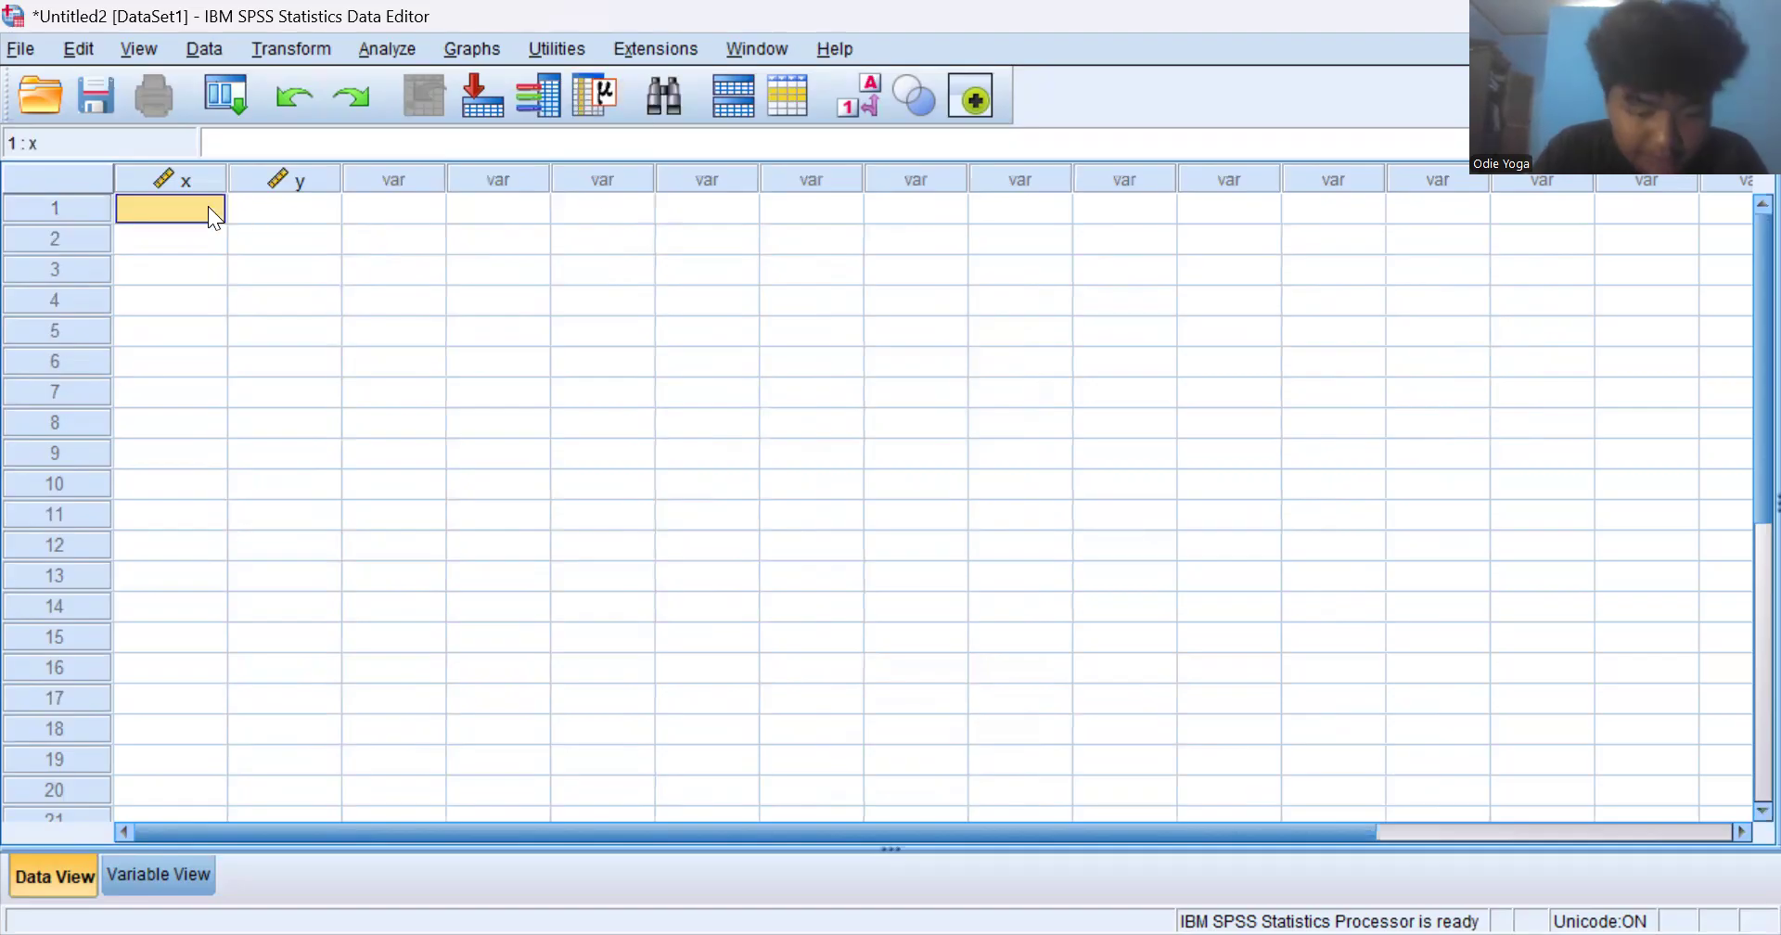
text(66)
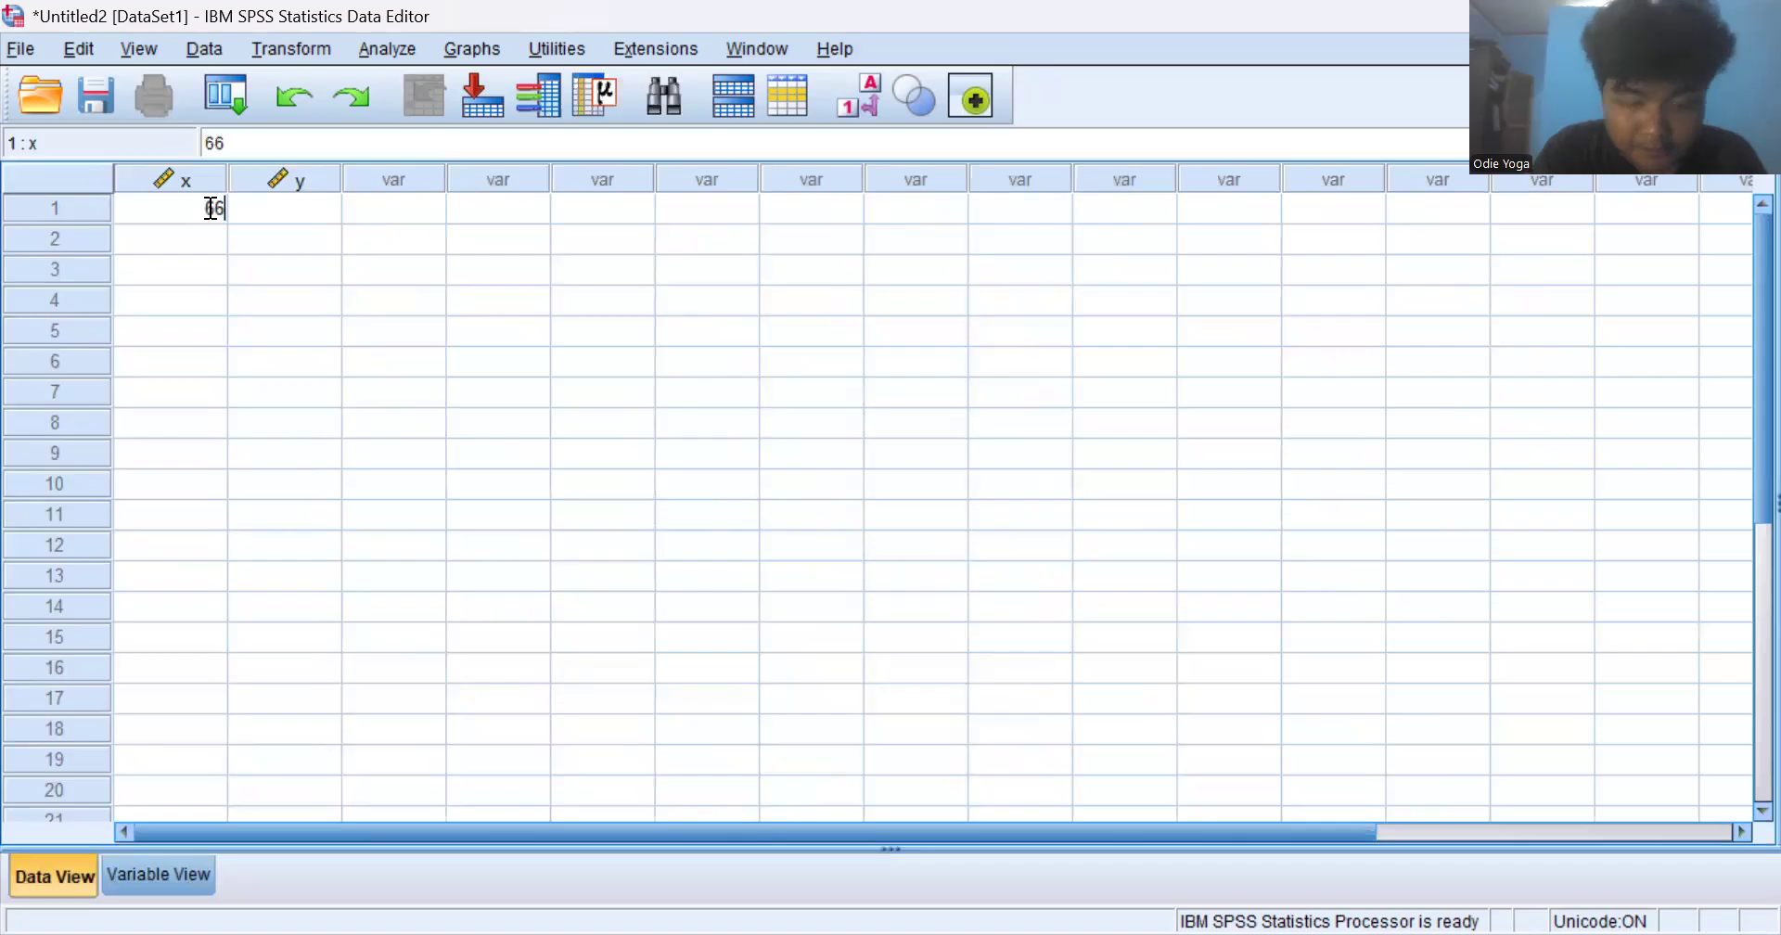
key(Return)
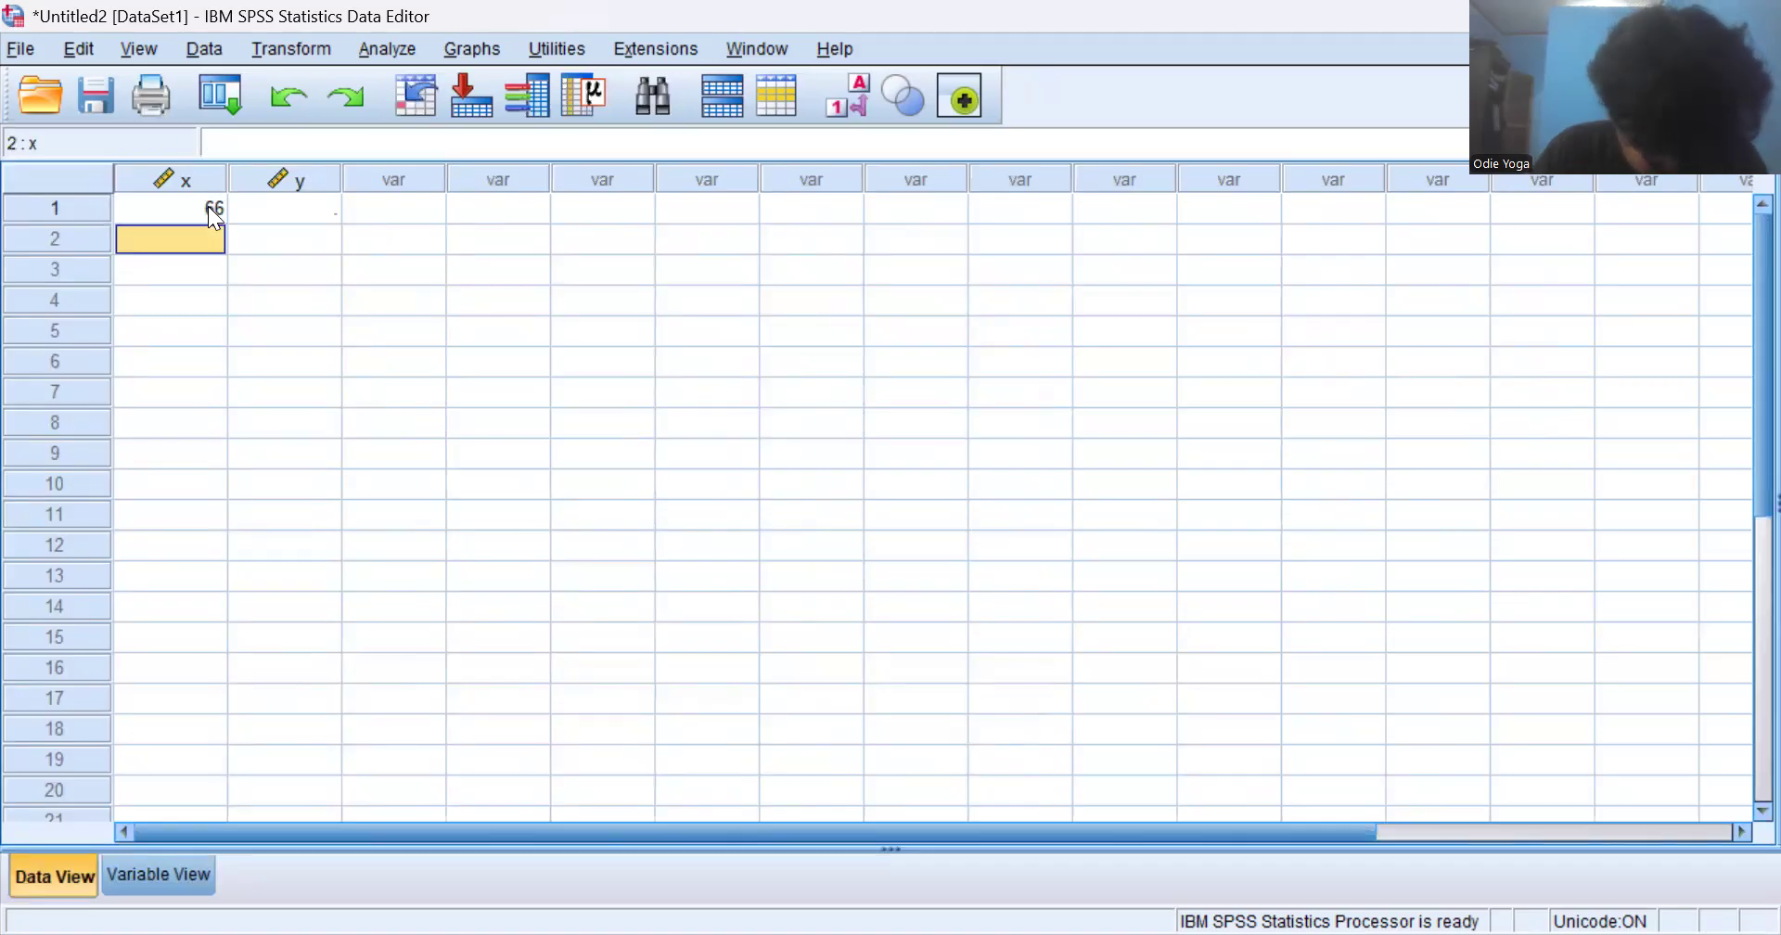
text(76)
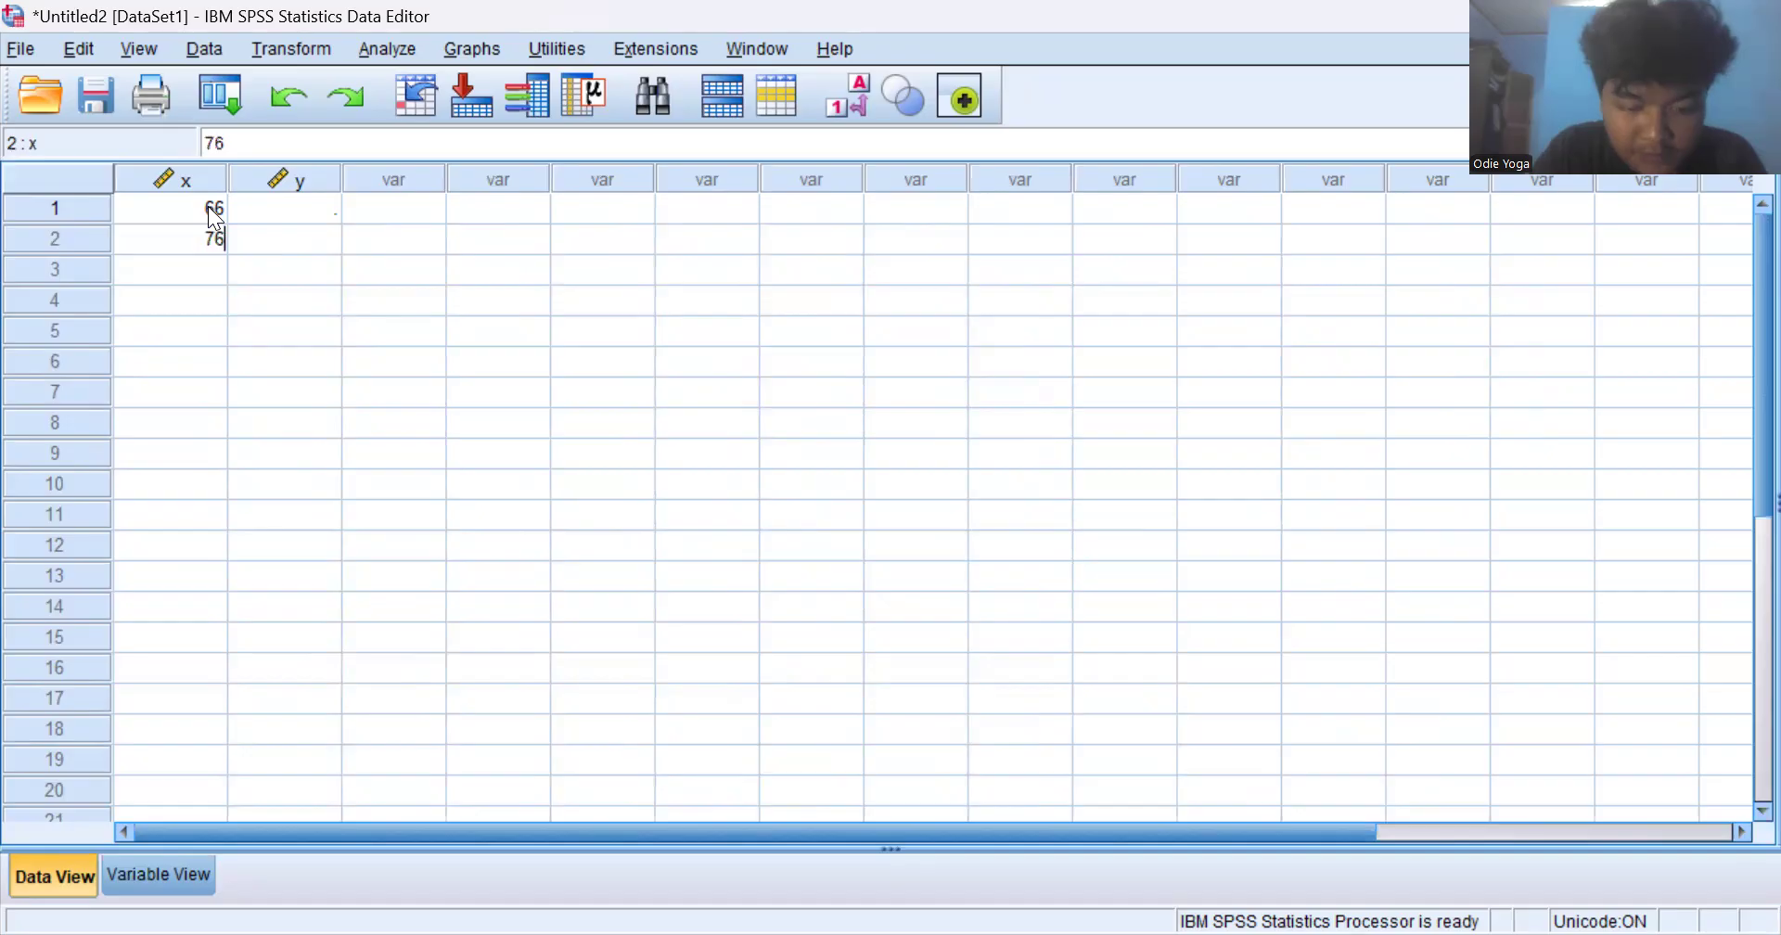
key(Return)
text(79)
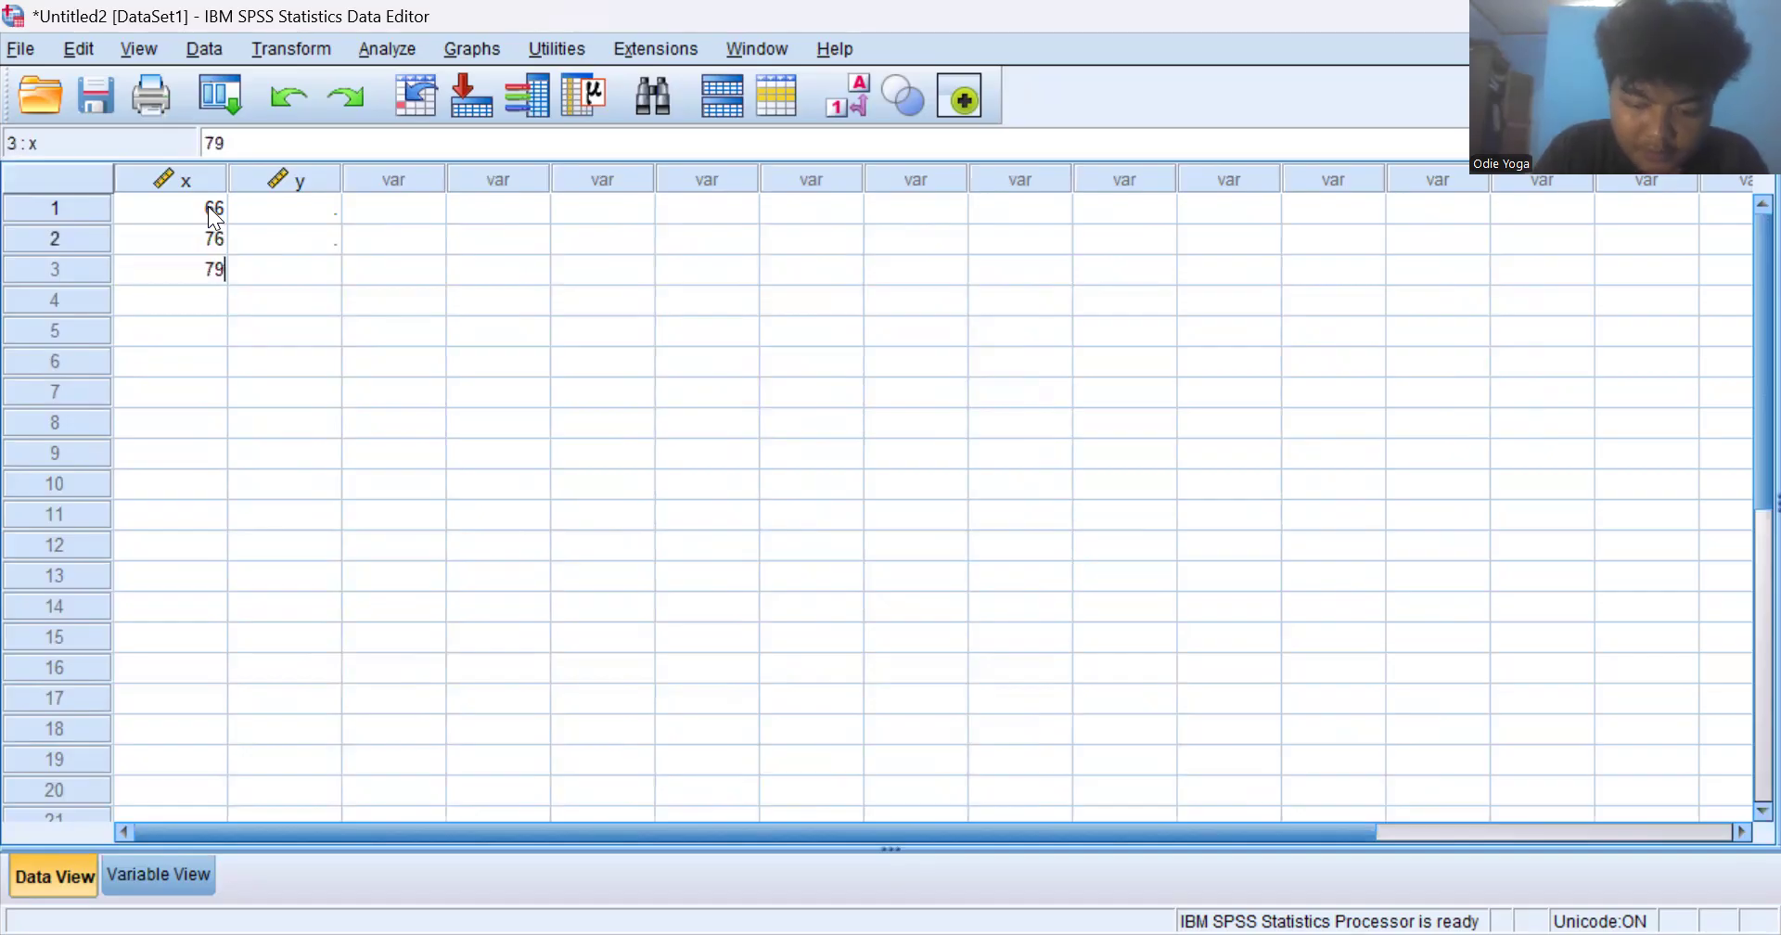
key(Return)
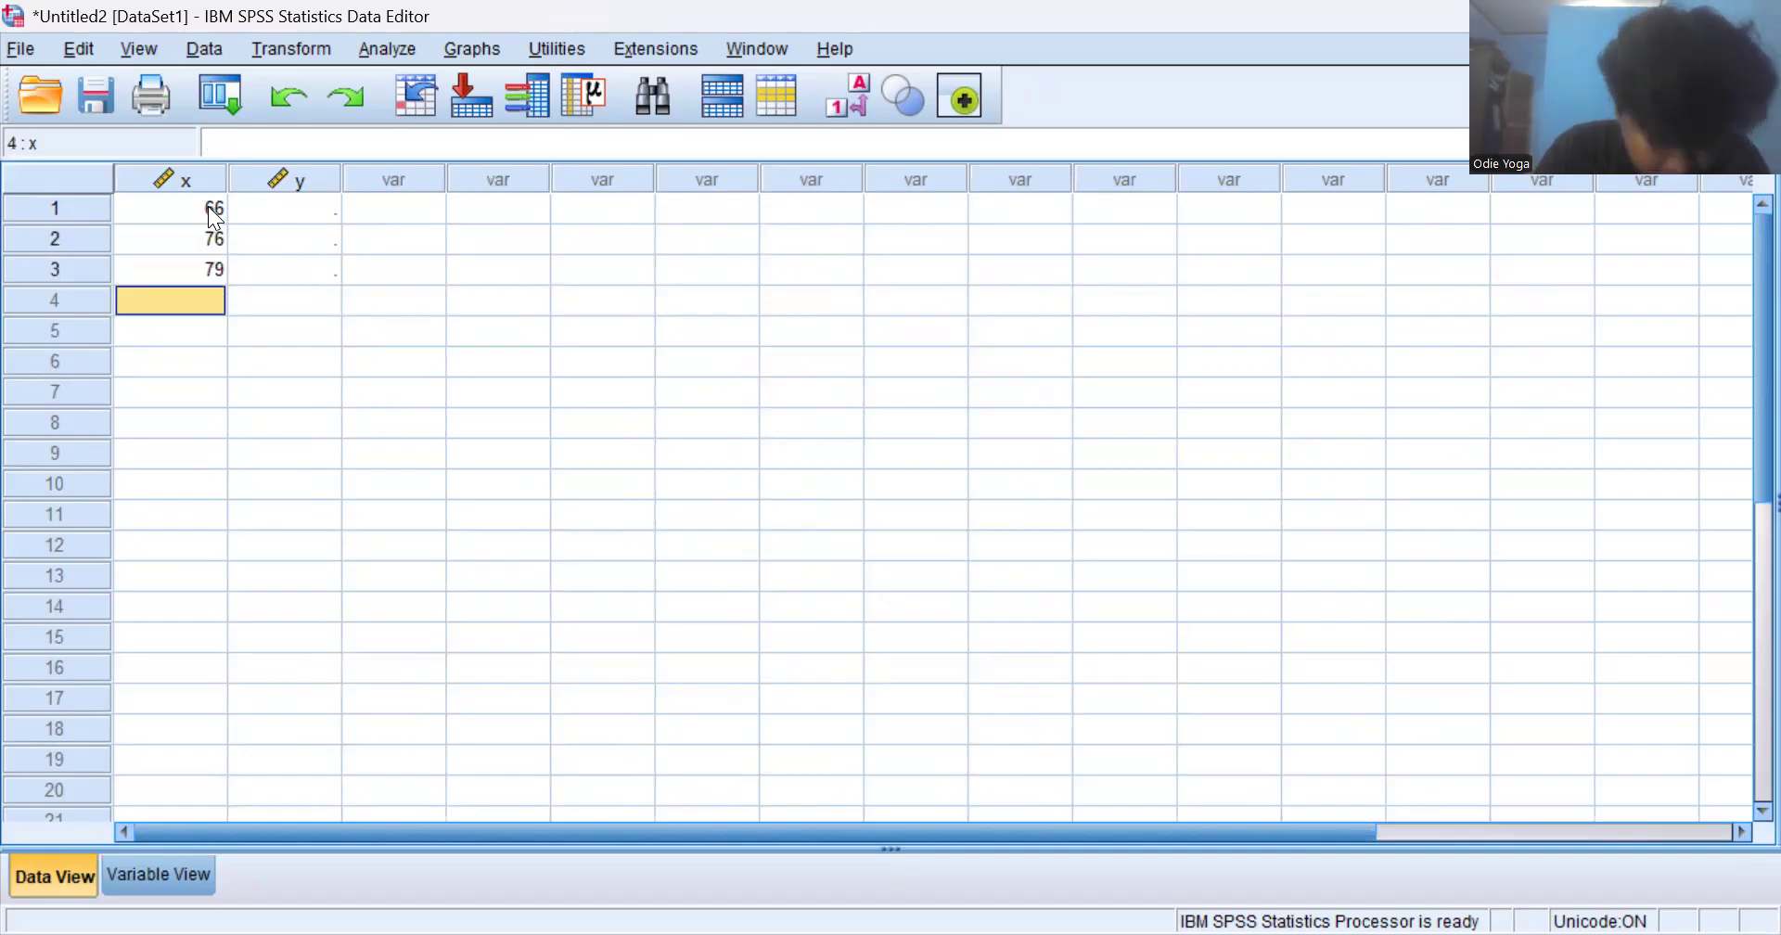
text(86)
key(Return)
text(89)
key(Return)
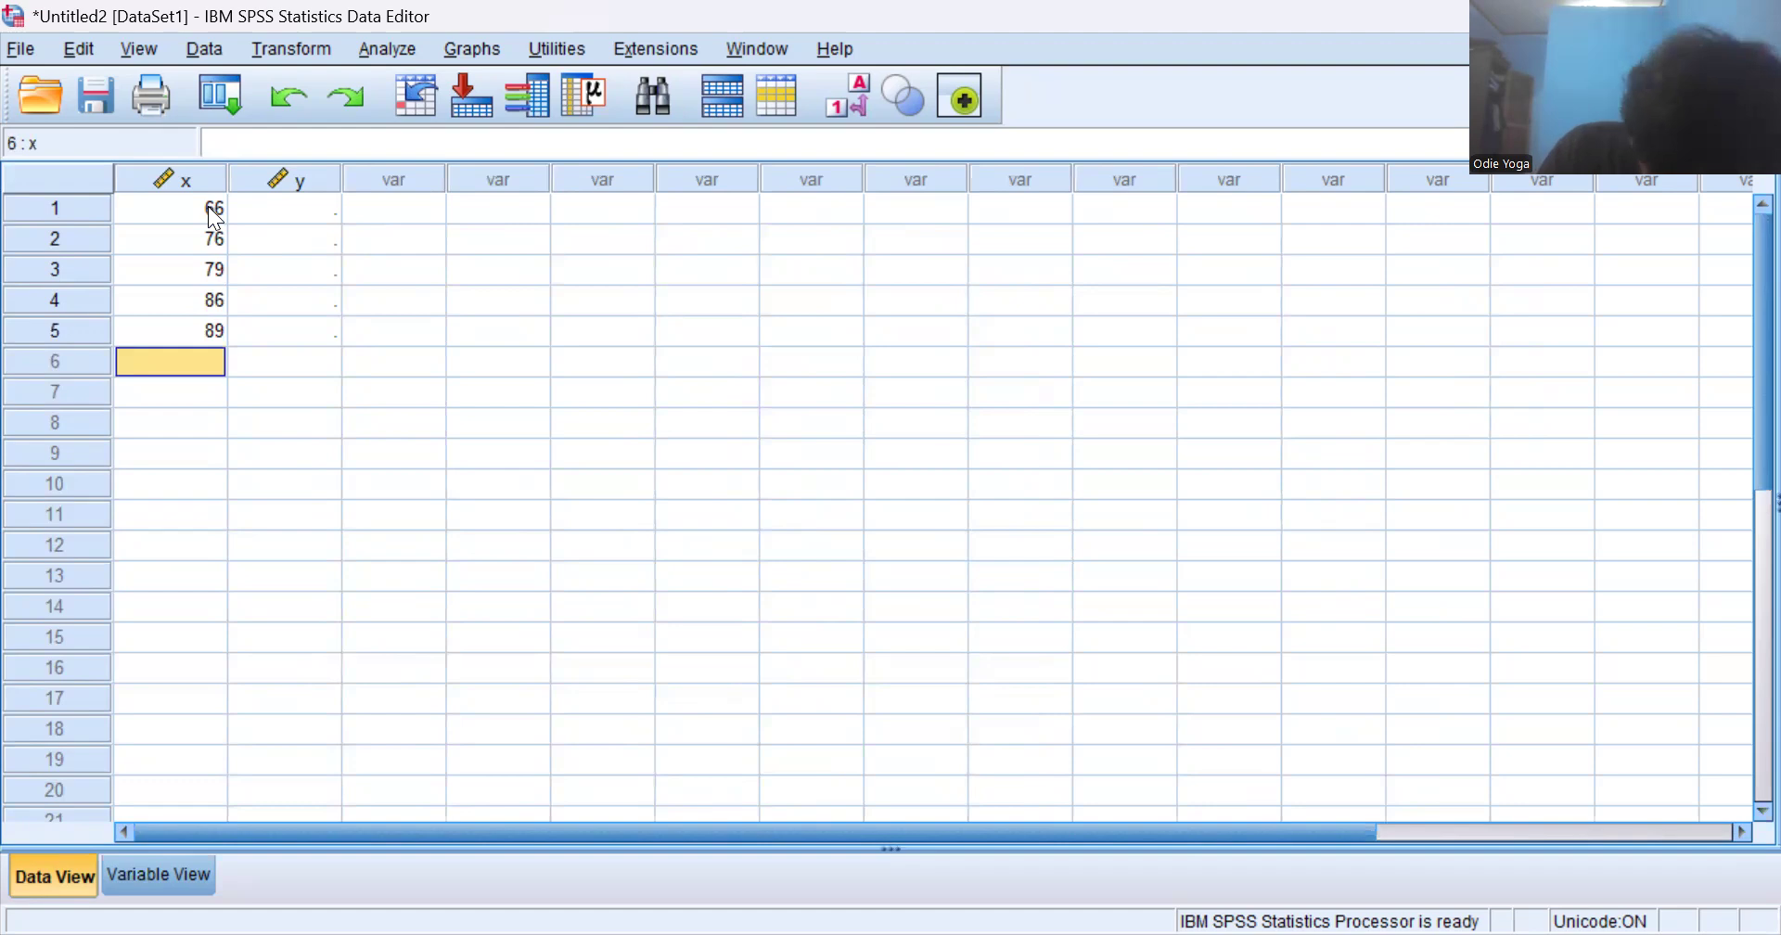
- Enter 92, 97, 97, 125 and 110 as the x values of cases 6 to 10
text(92)
key(Return)
text(97)
key(Return)
text(97)
key(Return)
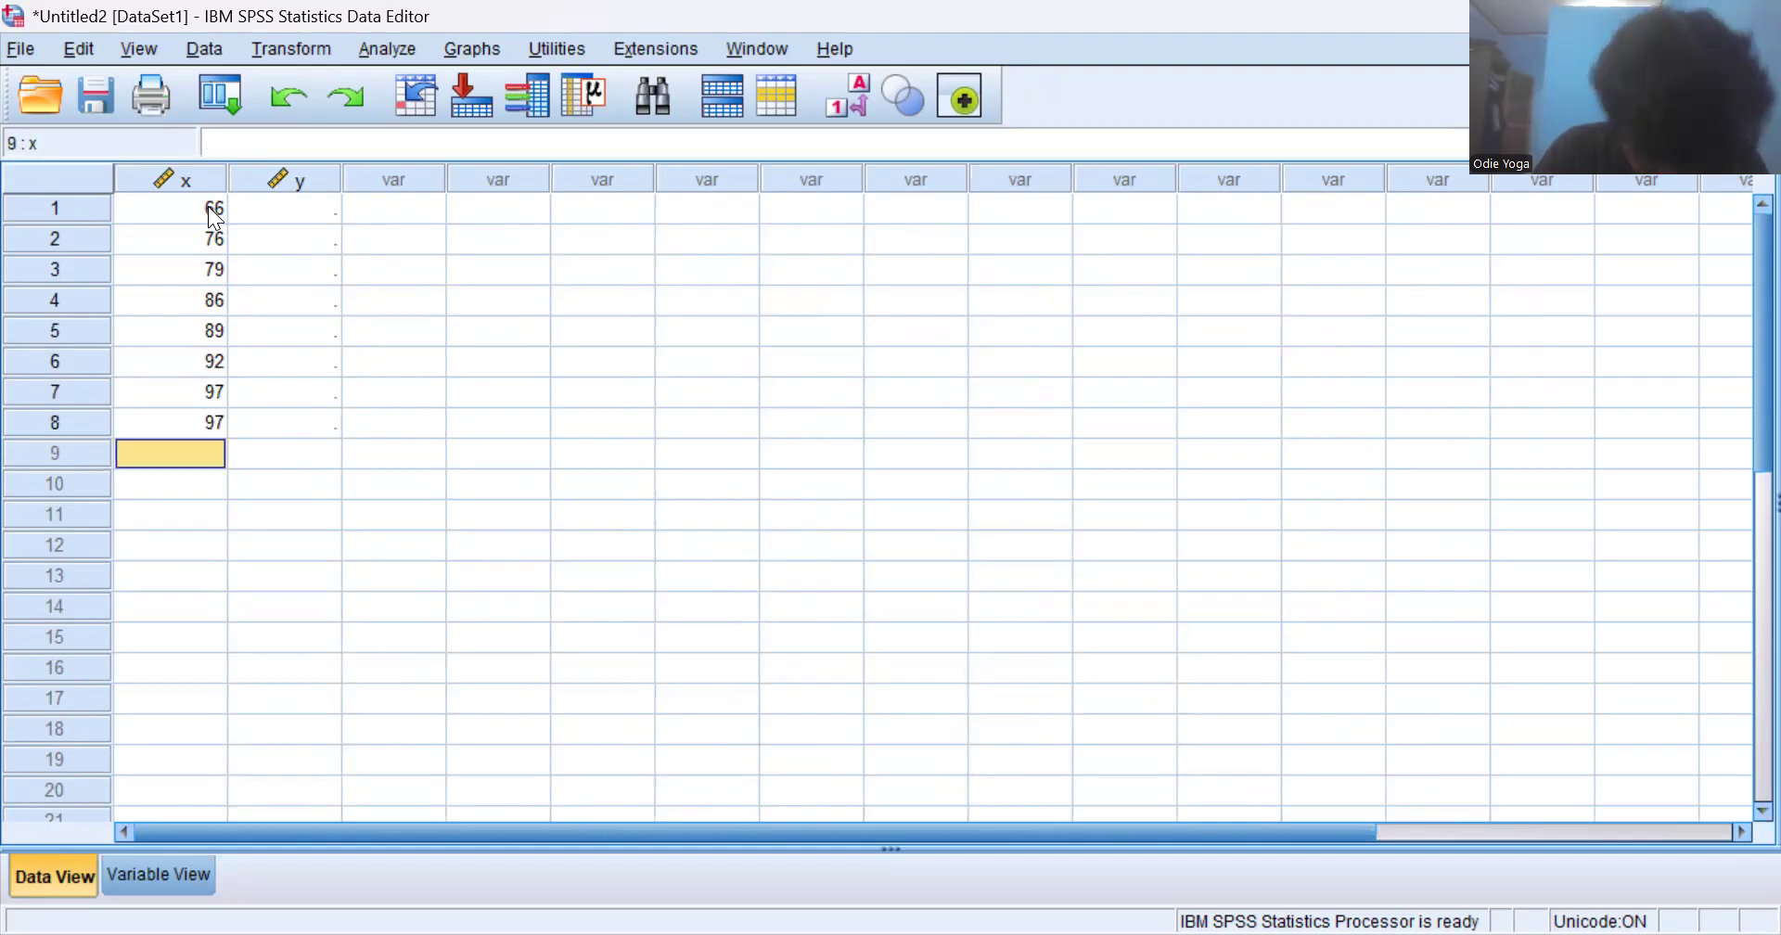
text(125)
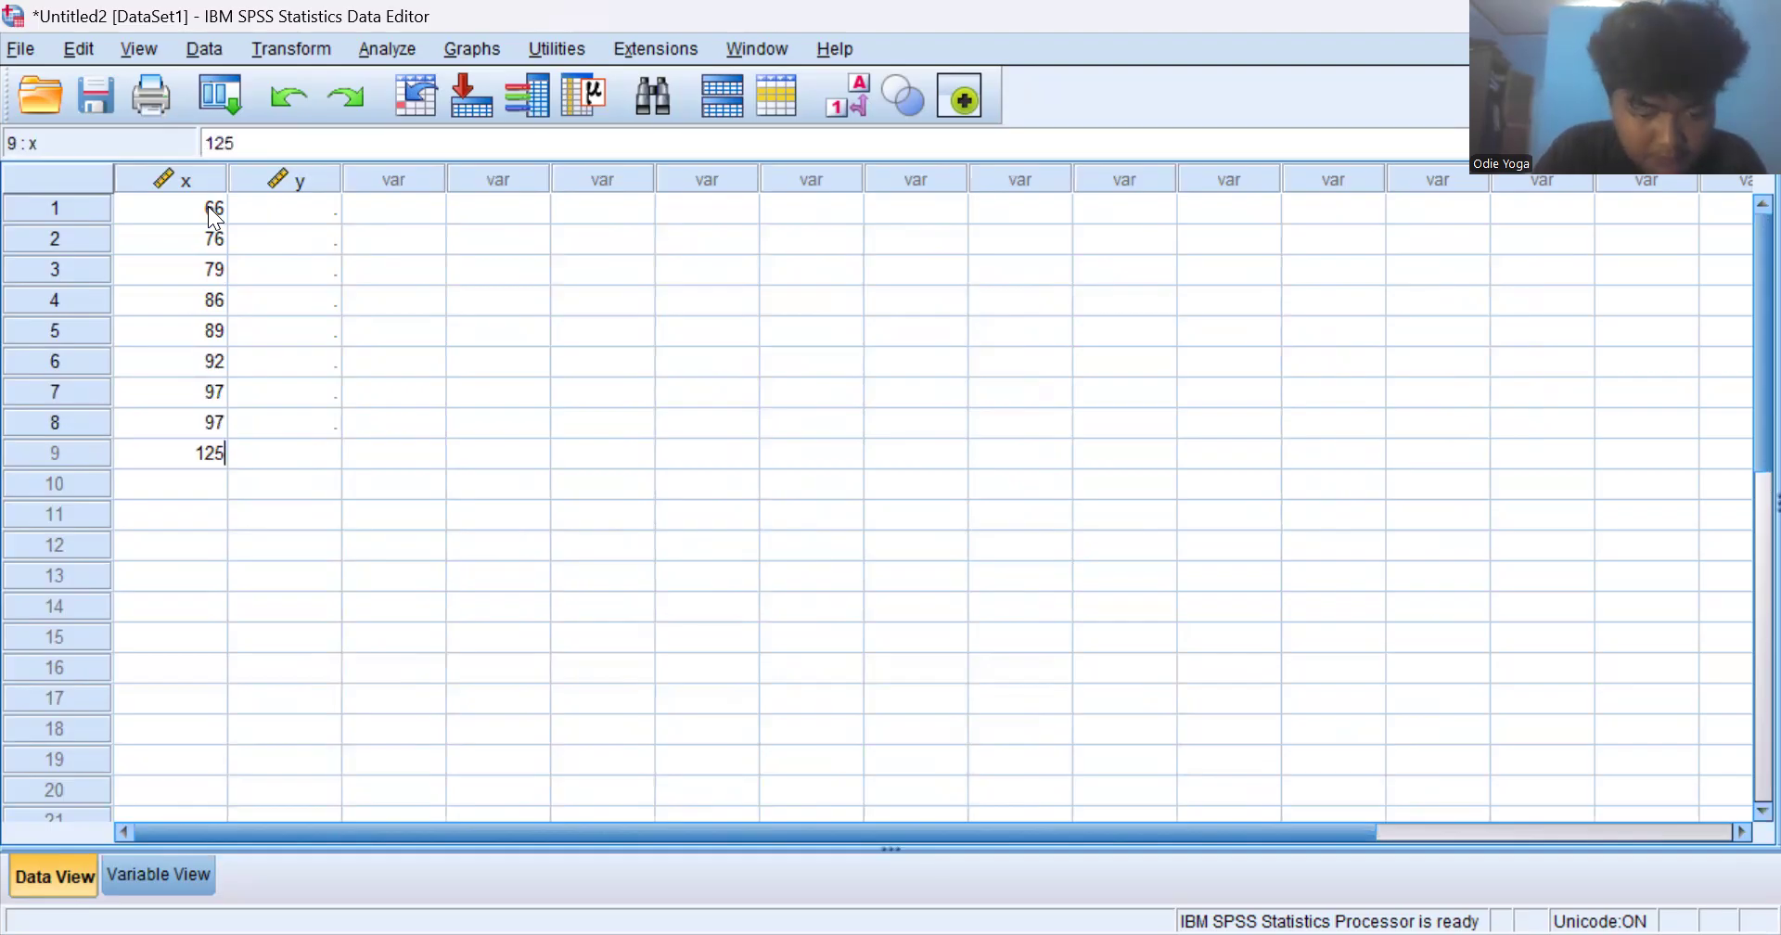
key(Return)
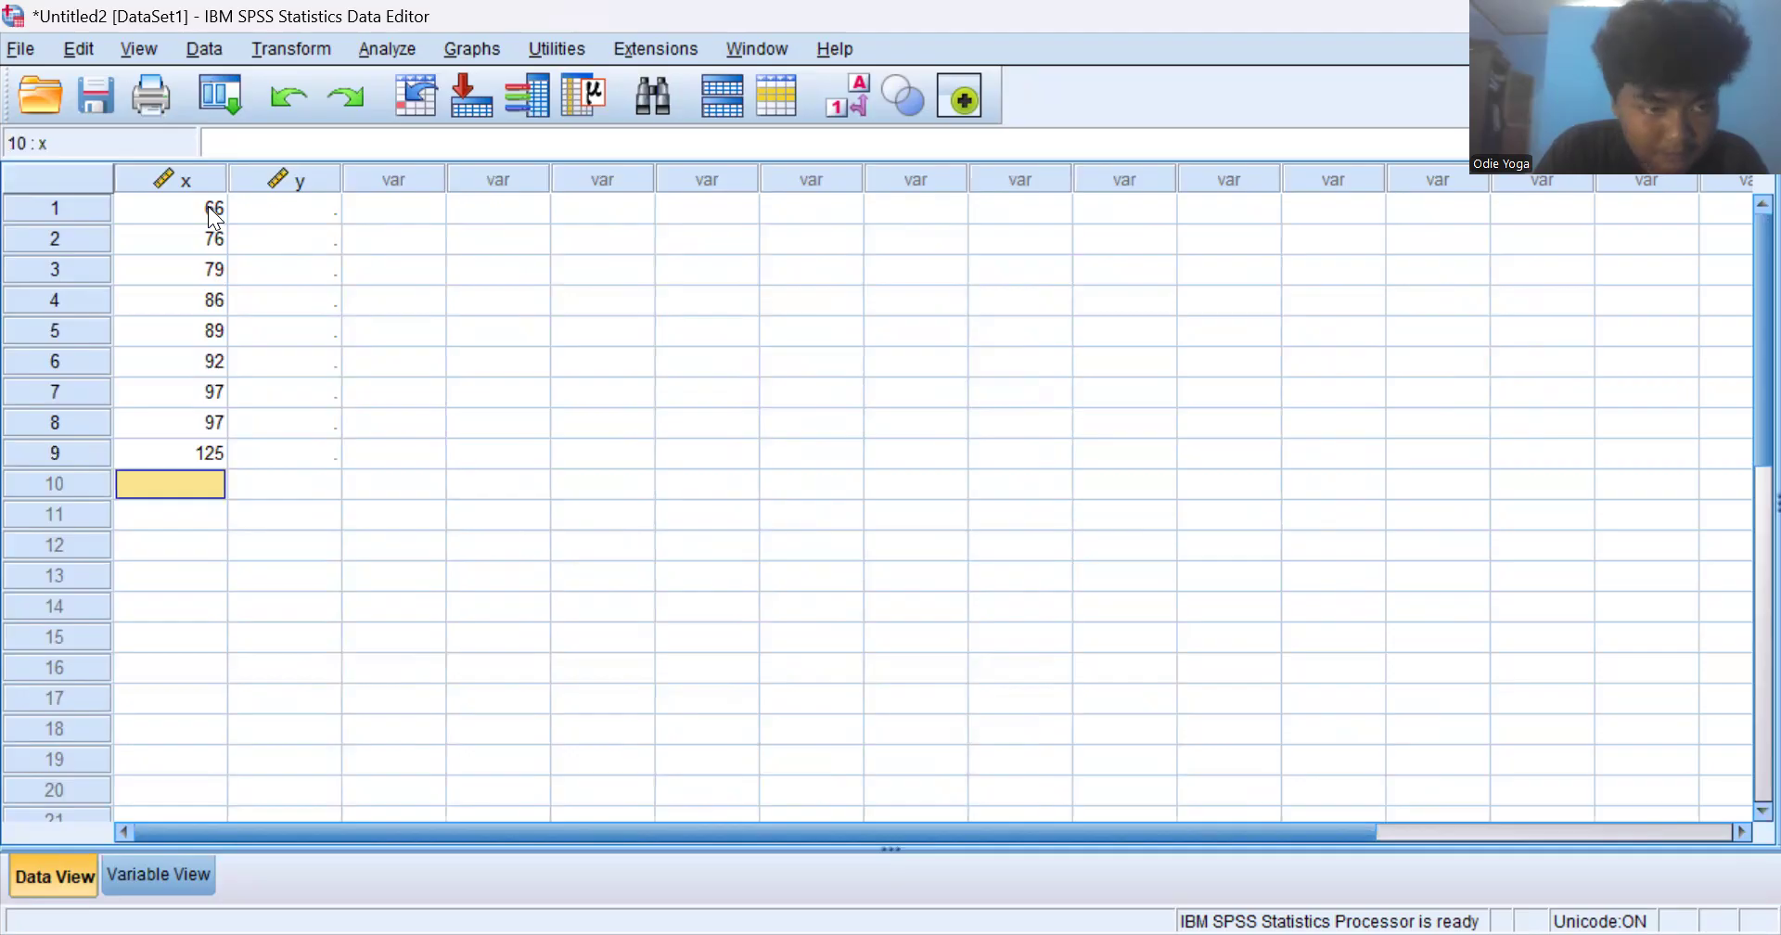
text(110)
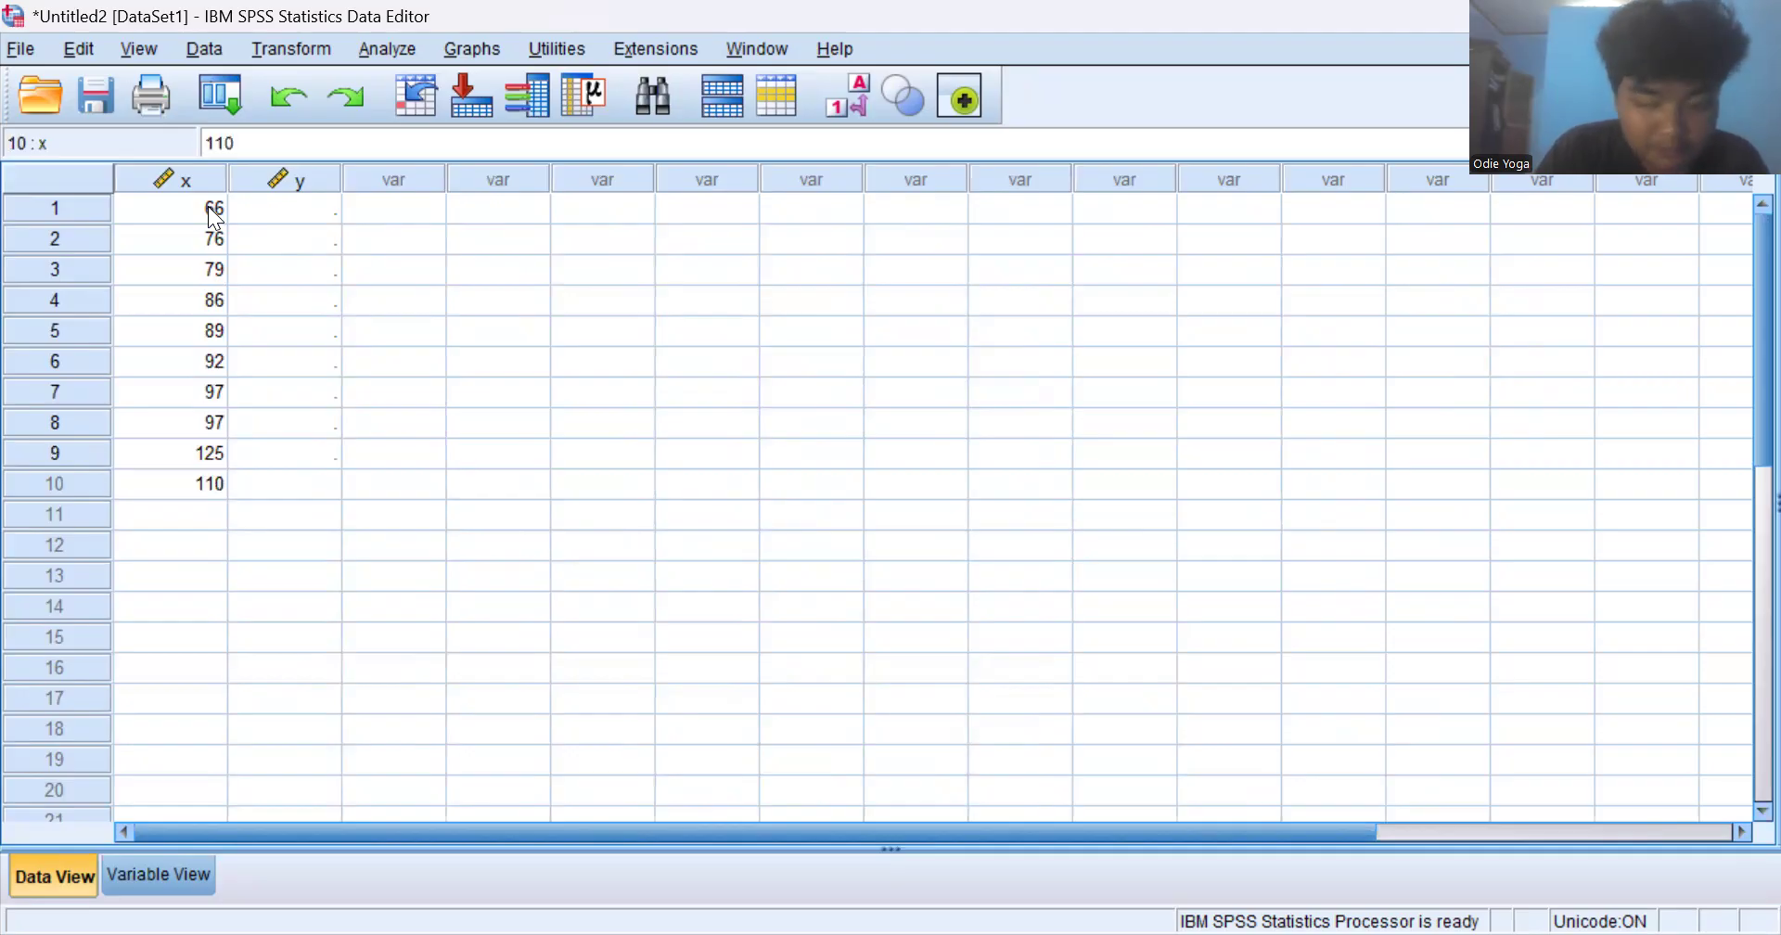
key(Return)
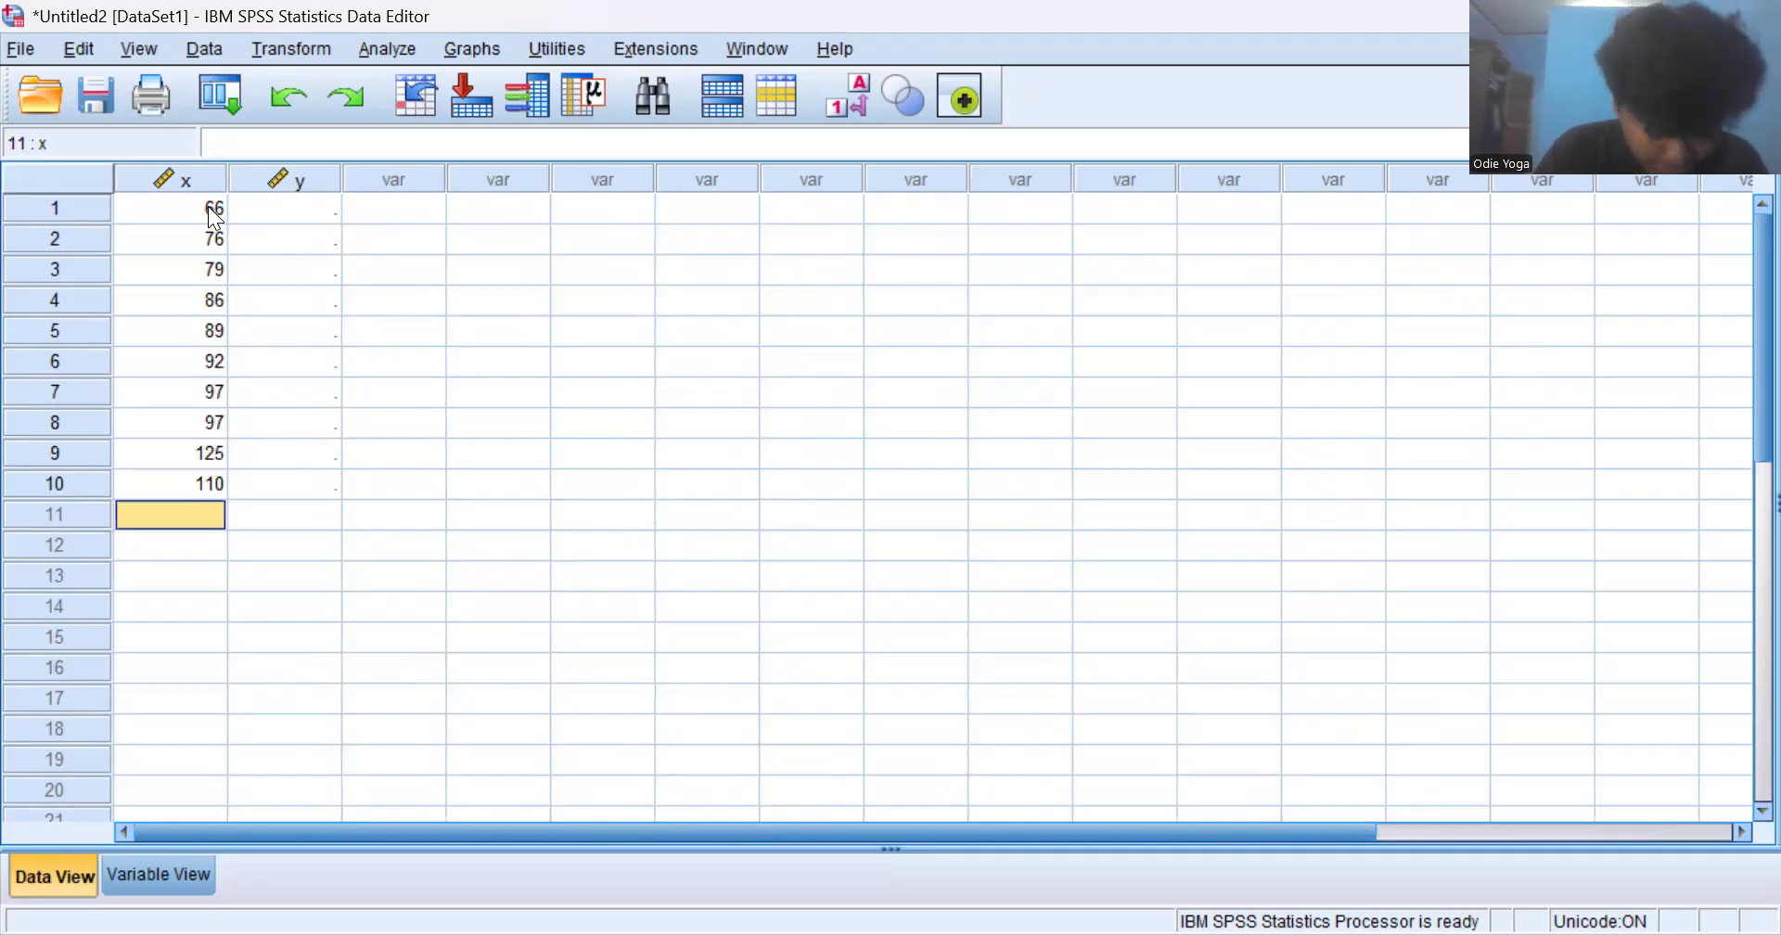
- Enter 105, 111, 106, 81, 111, 102 and 101 as the x values of cases 11 to 17
text(105)
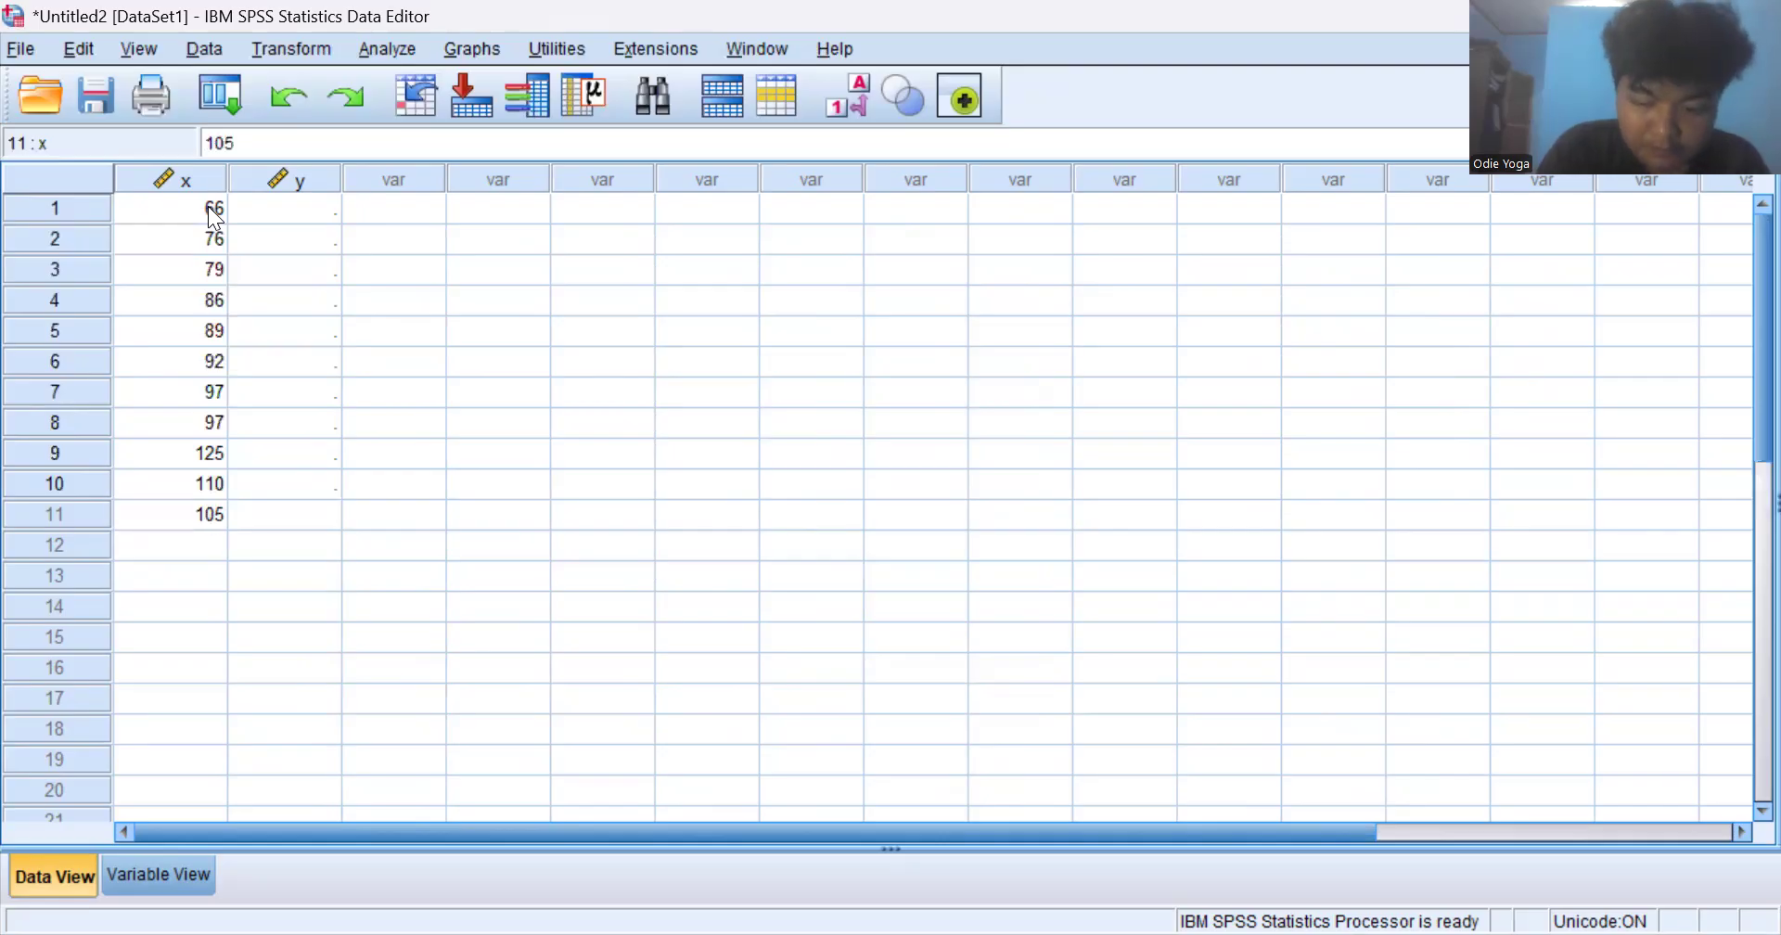
key(Return)
text(111)
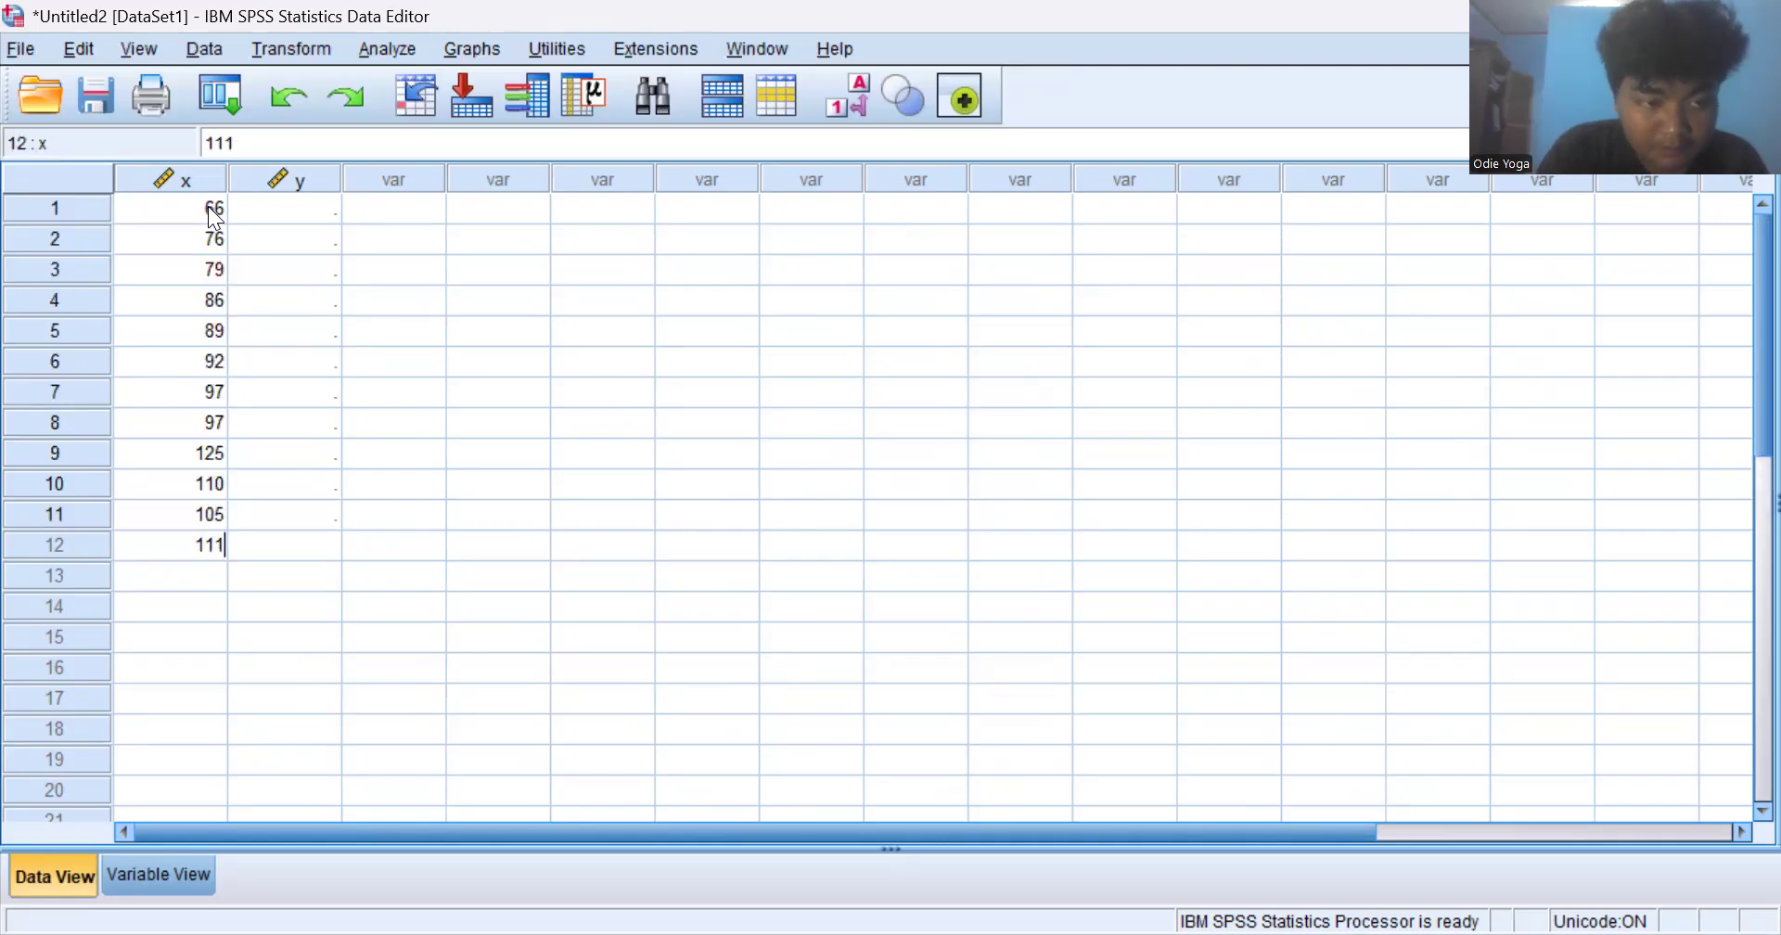
key(Return)
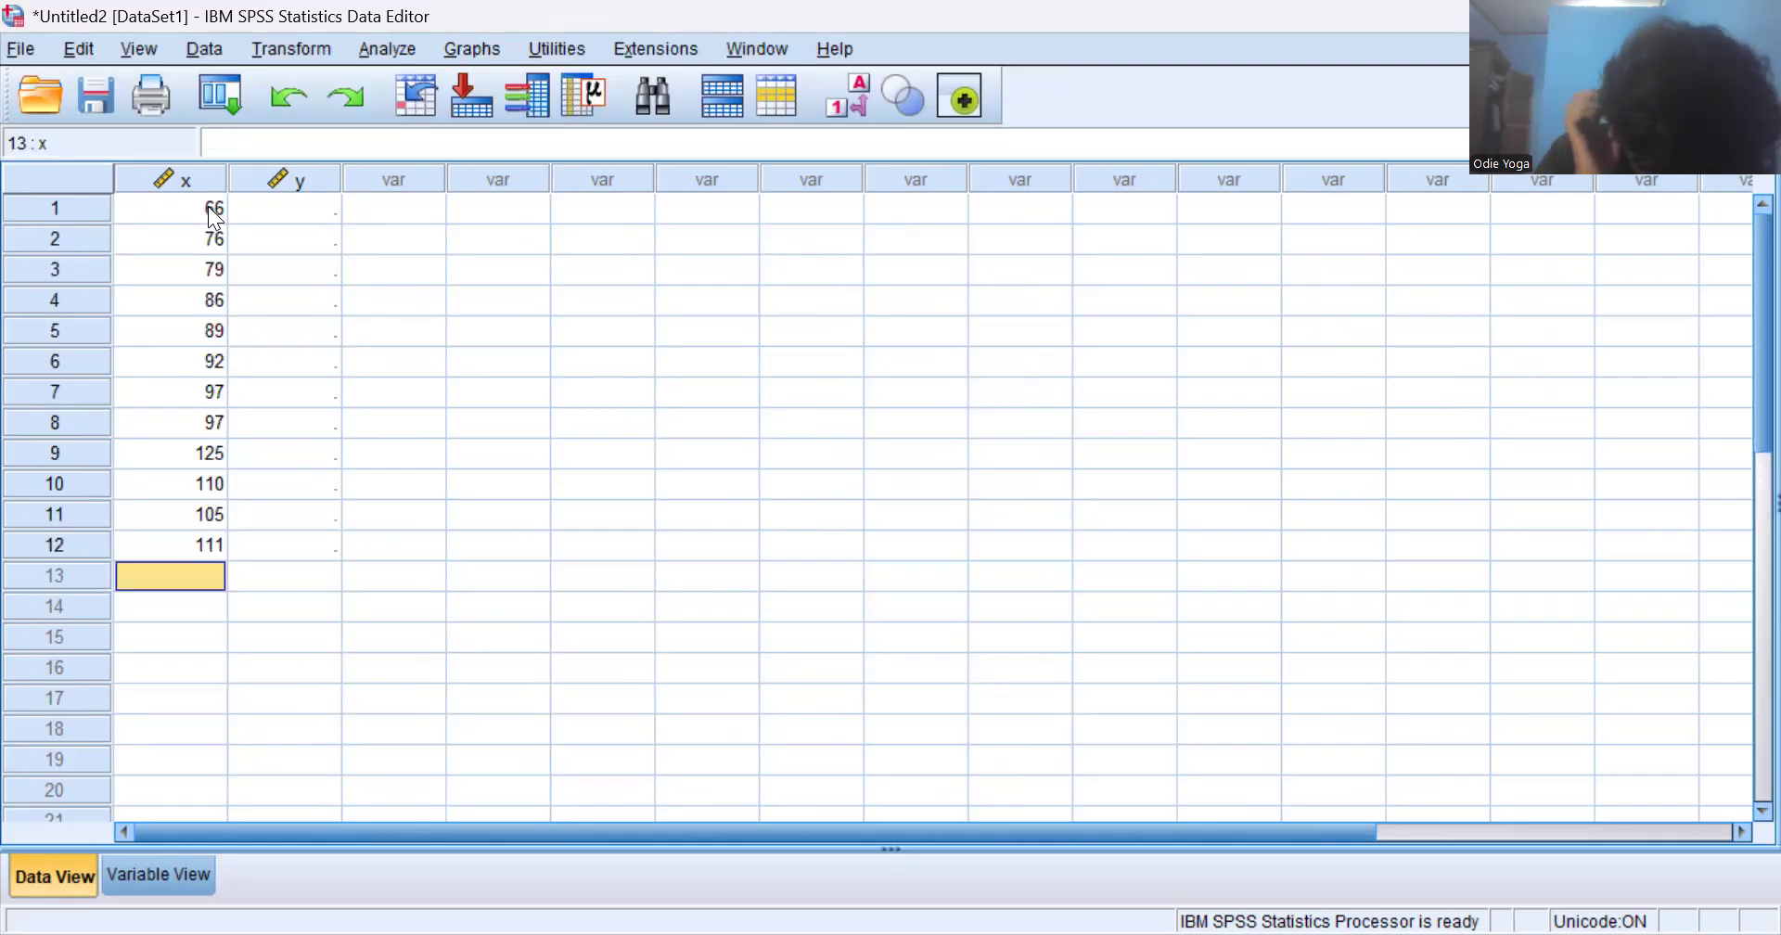
text(106)
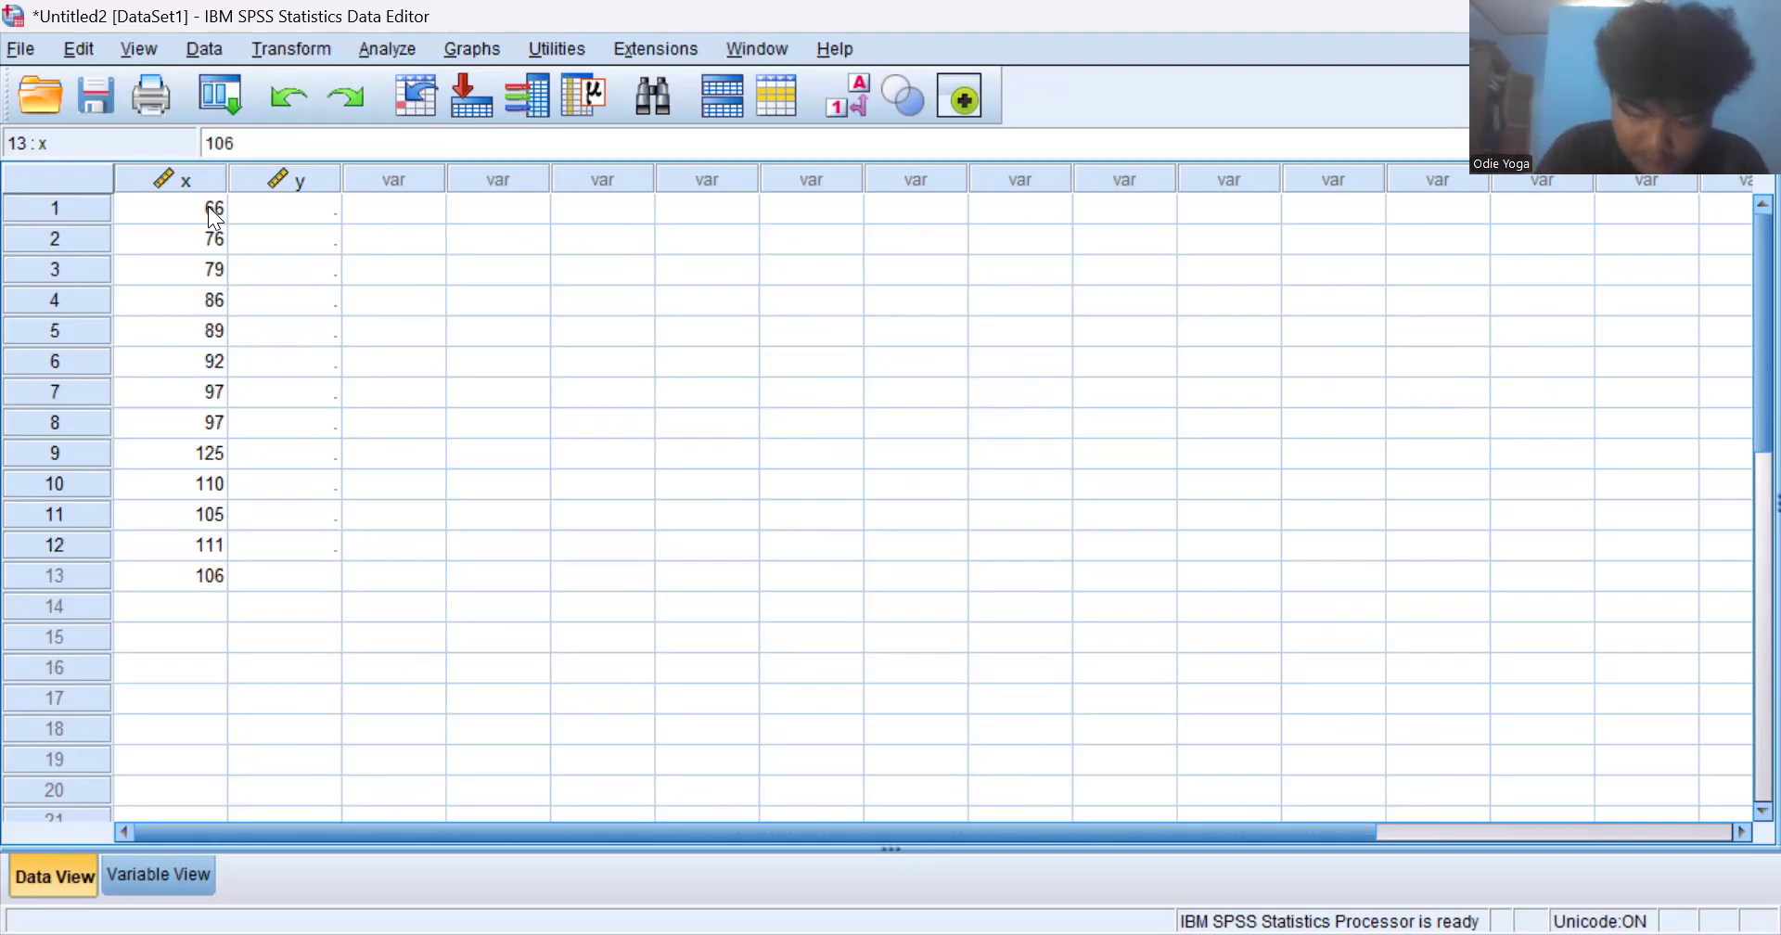
key(Return)
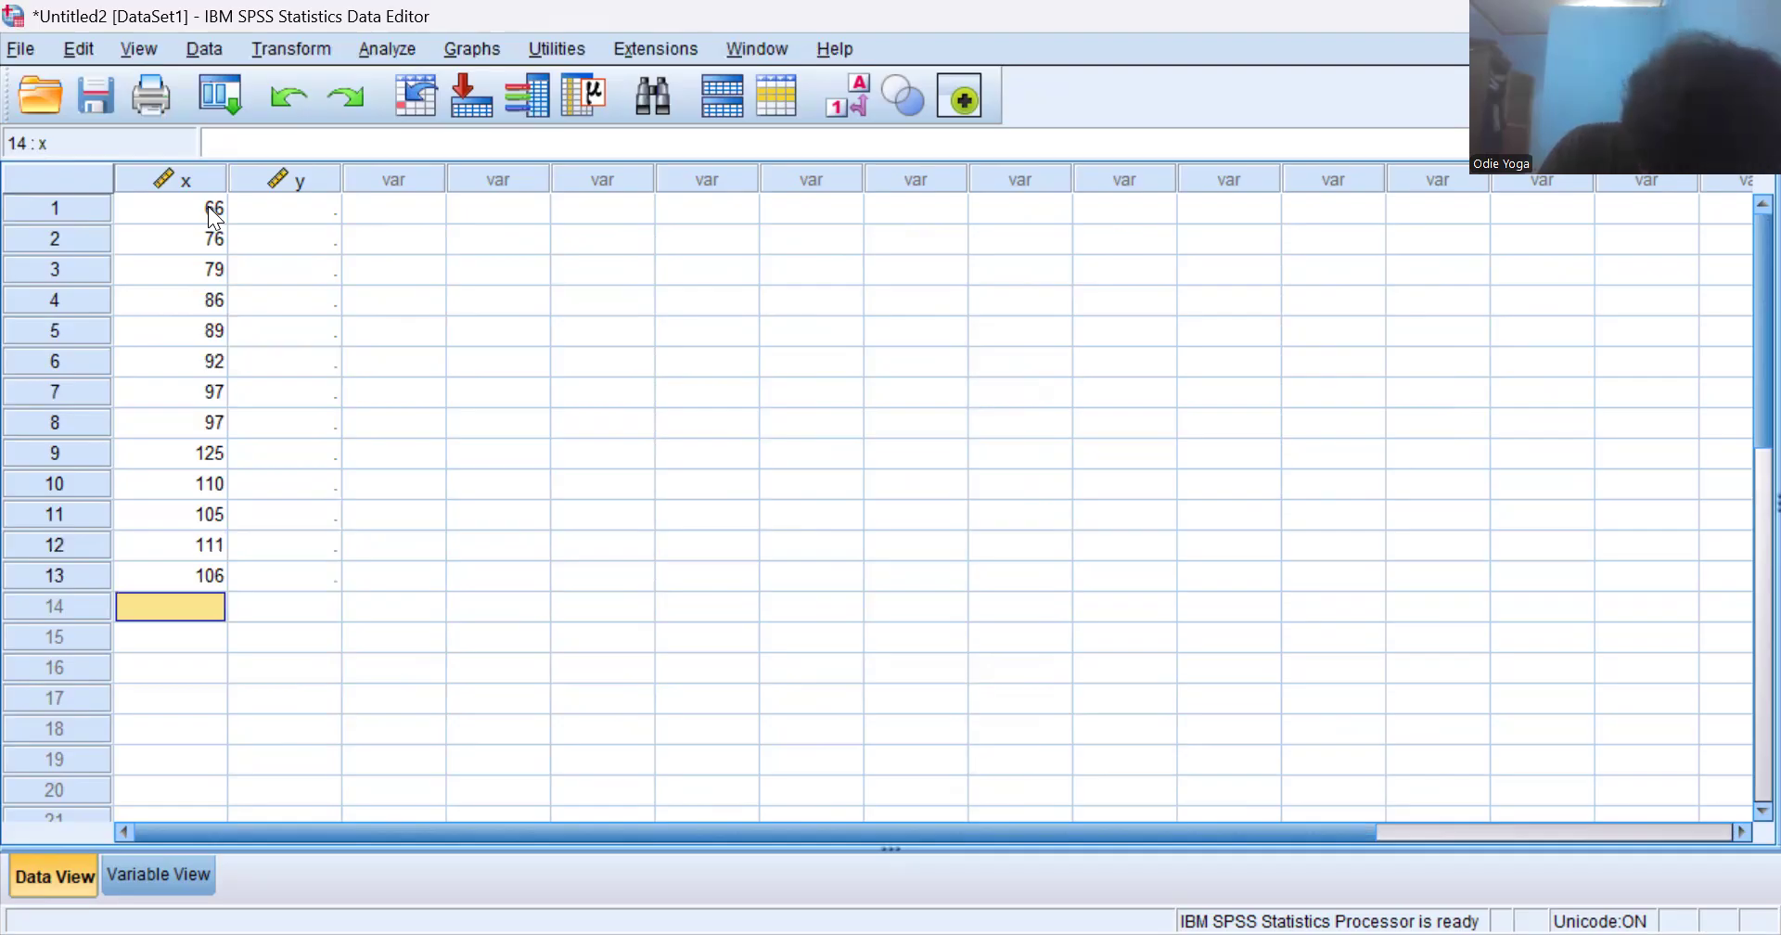
text(81)
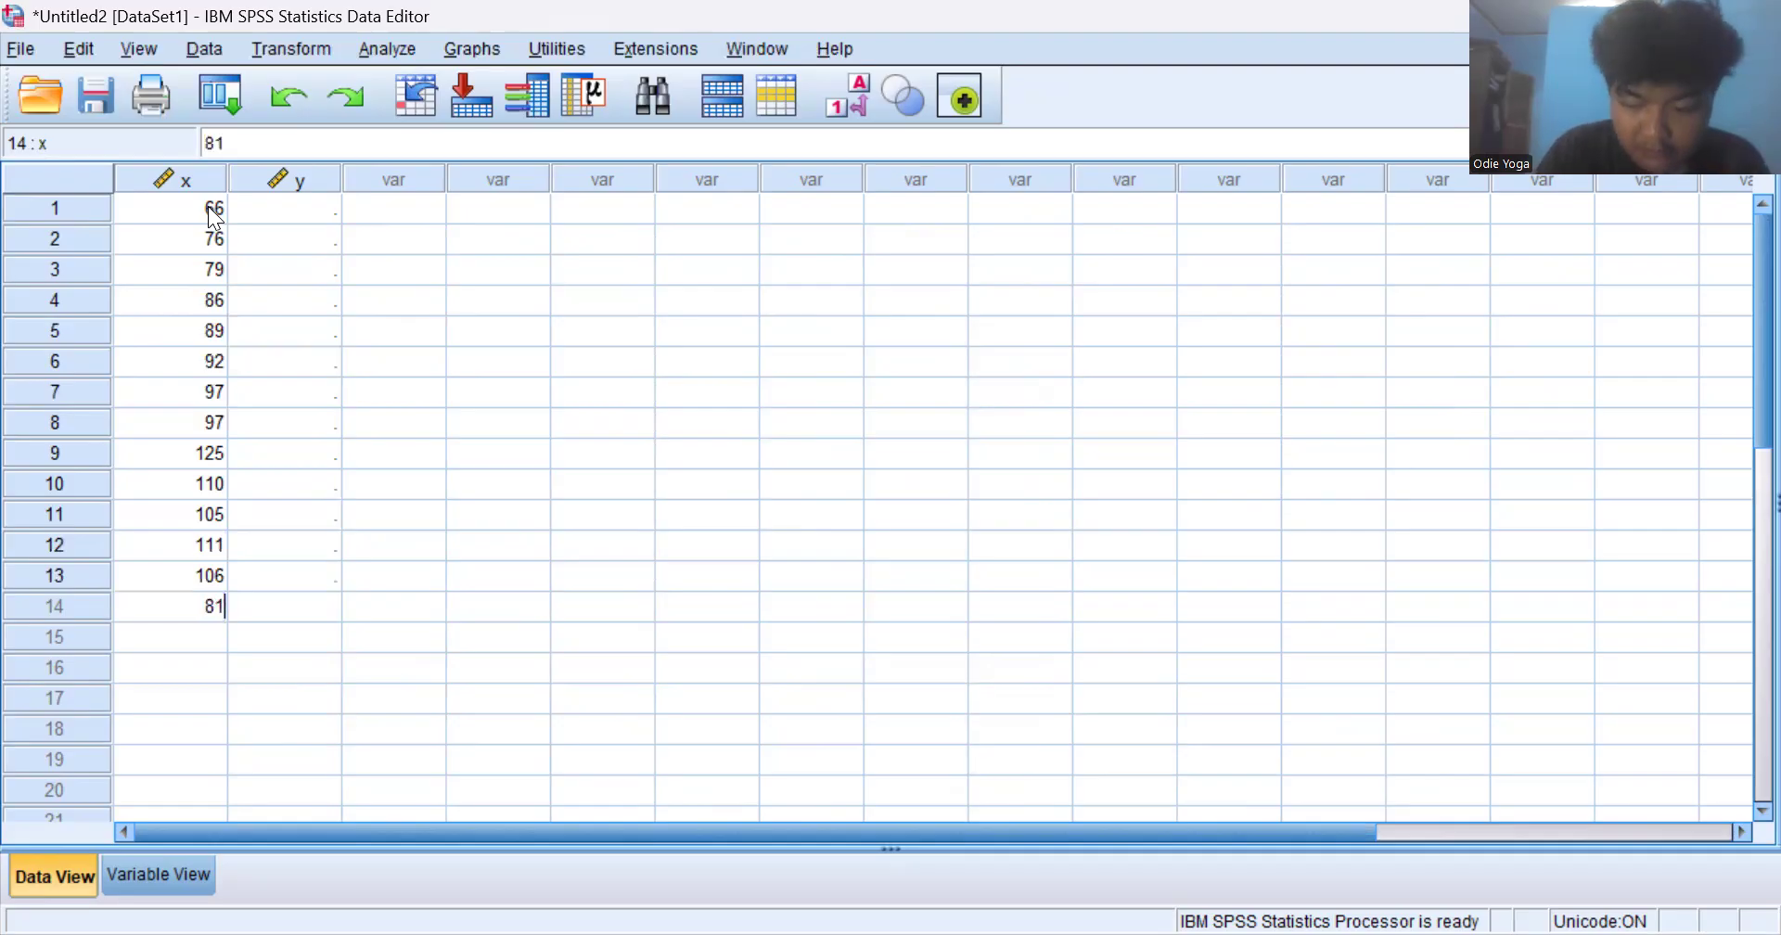
key(Return)
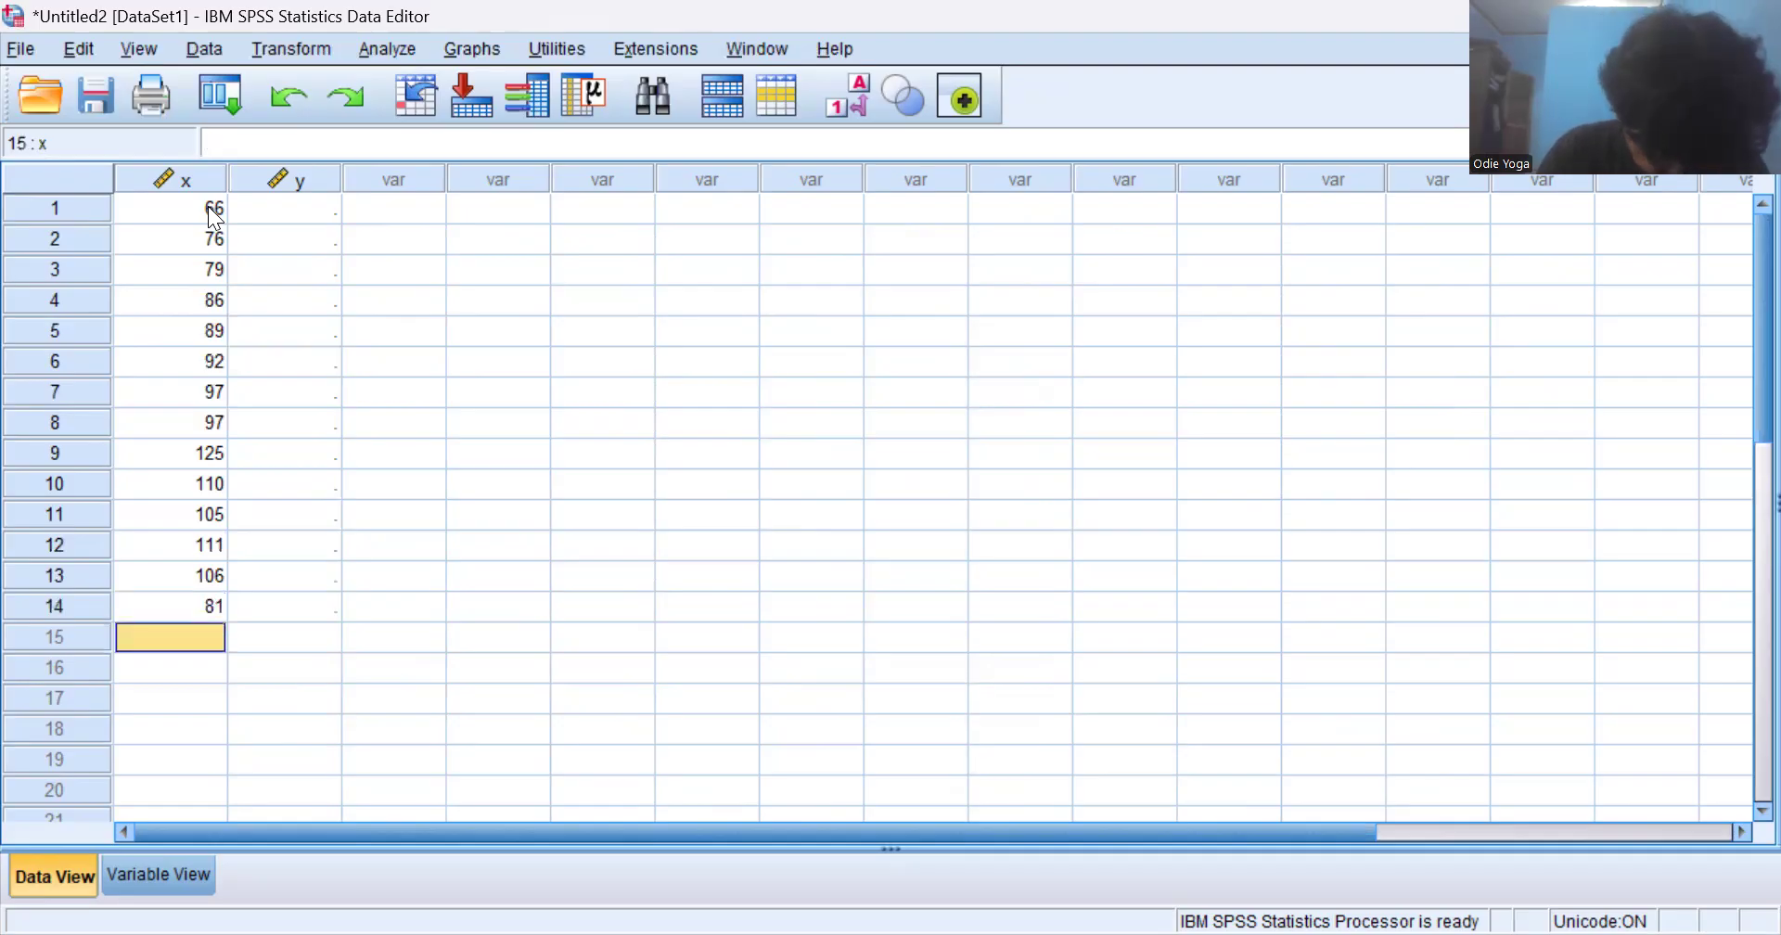
text(111)
key(Return)
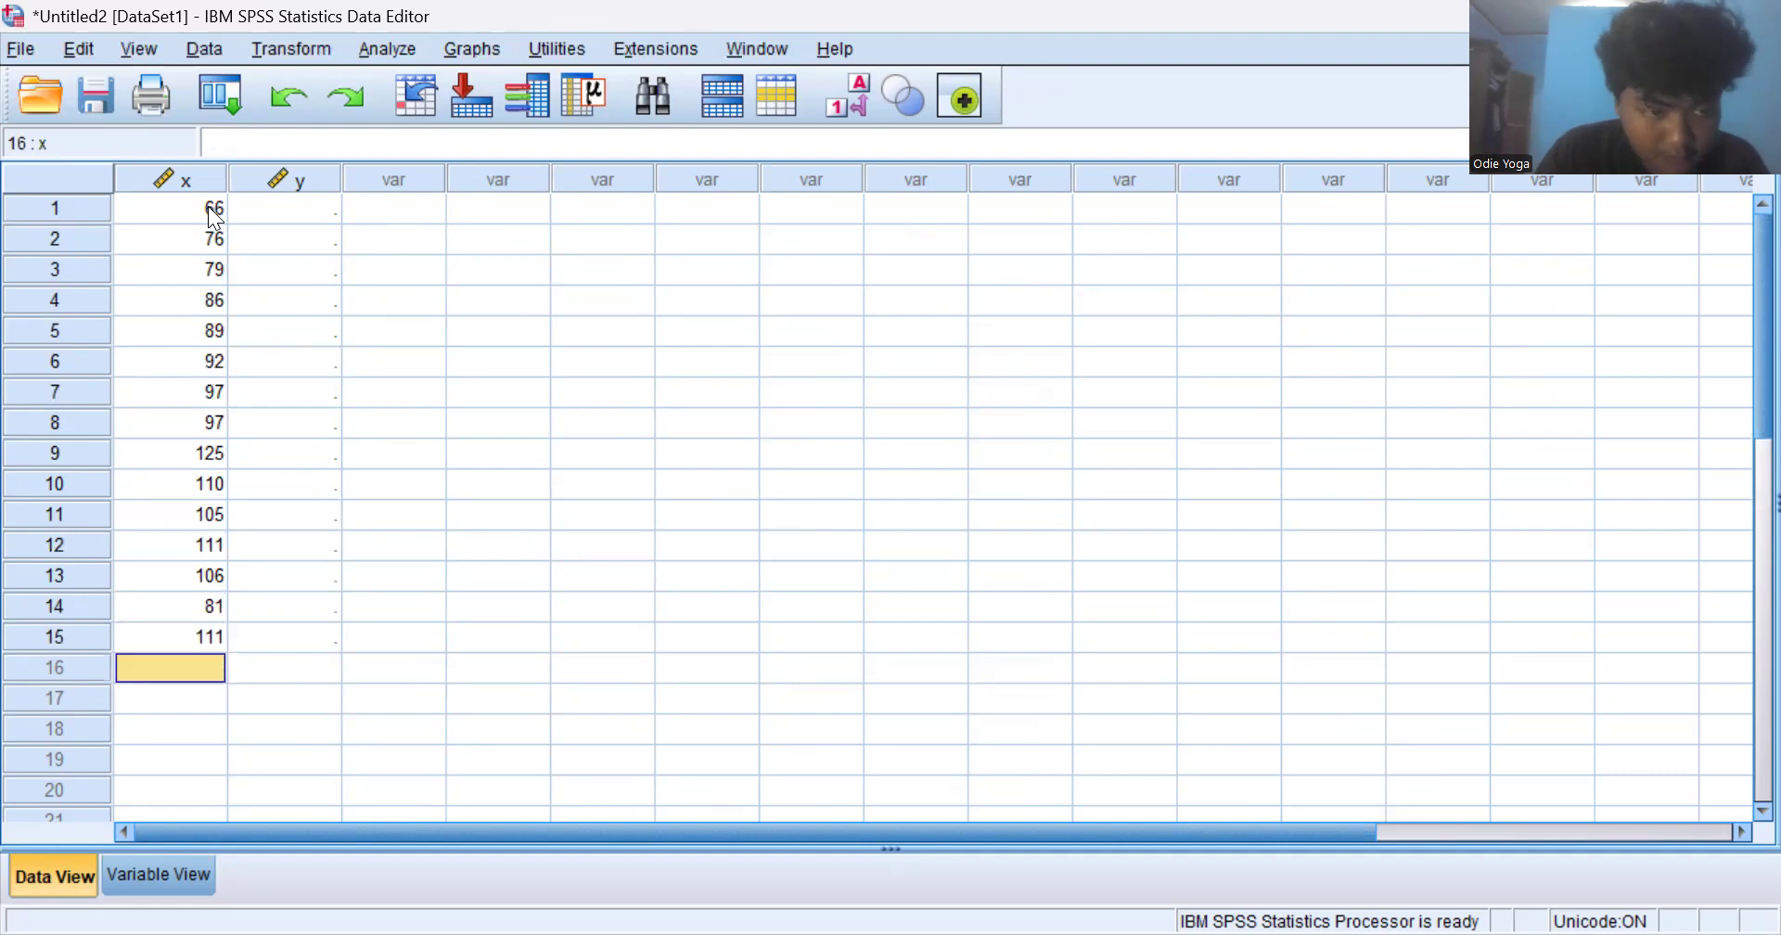
text(102)
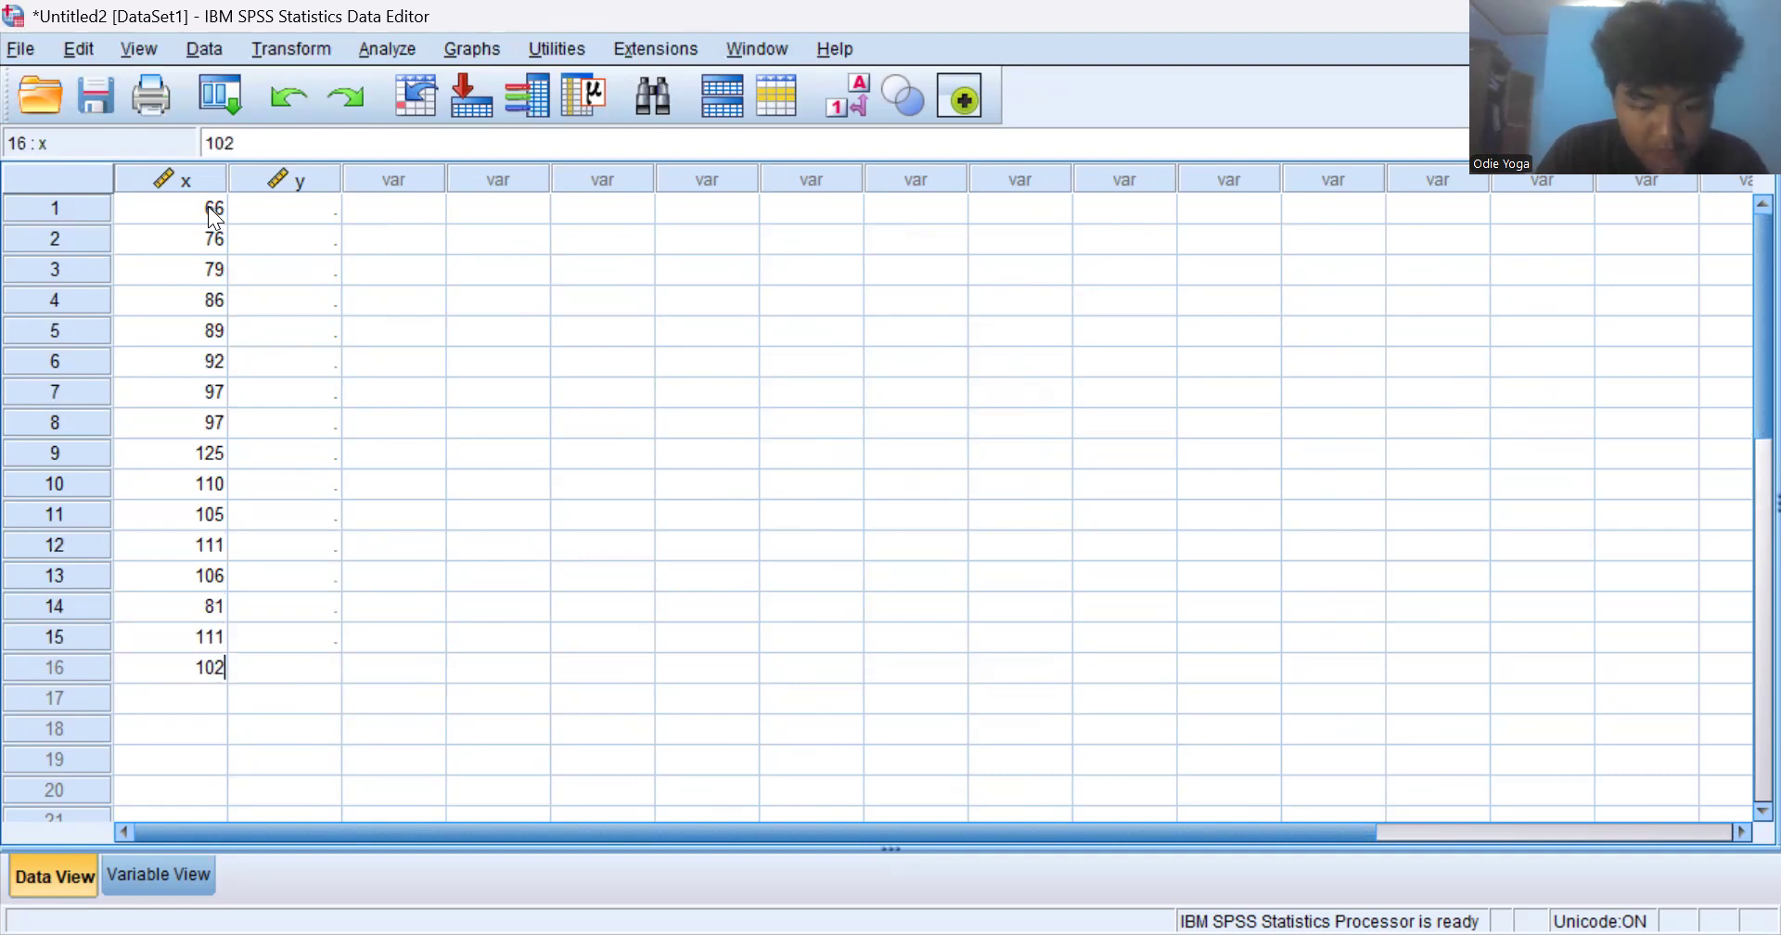
key(Return)
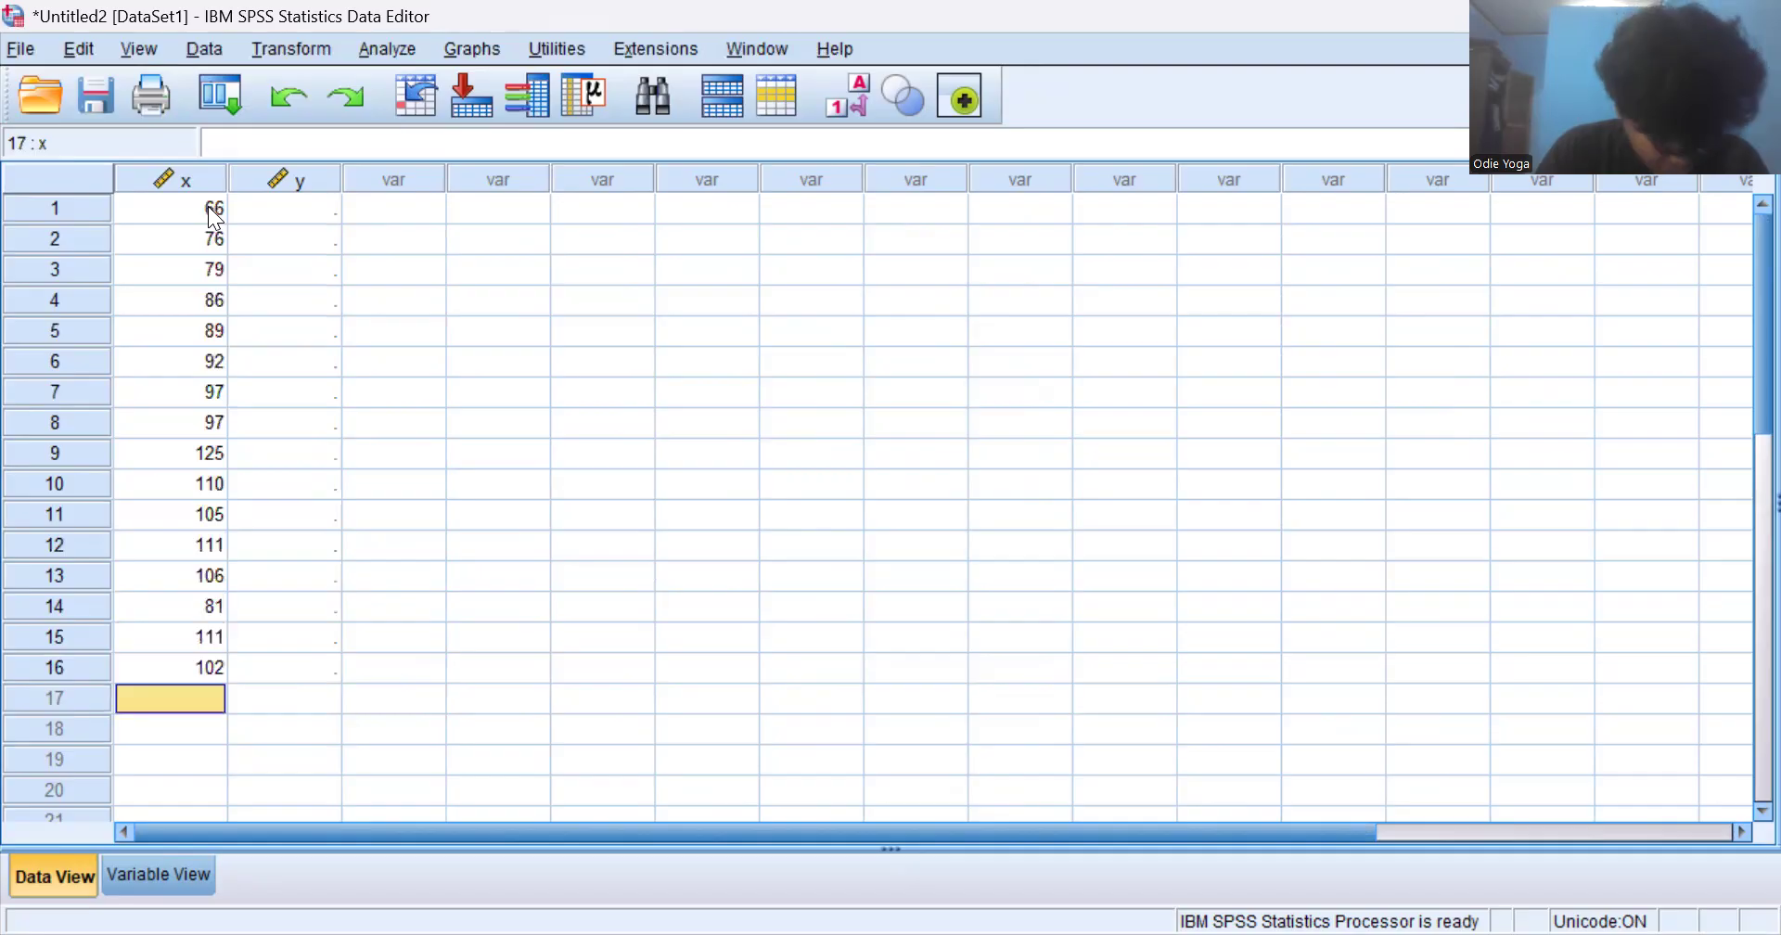
text(101)
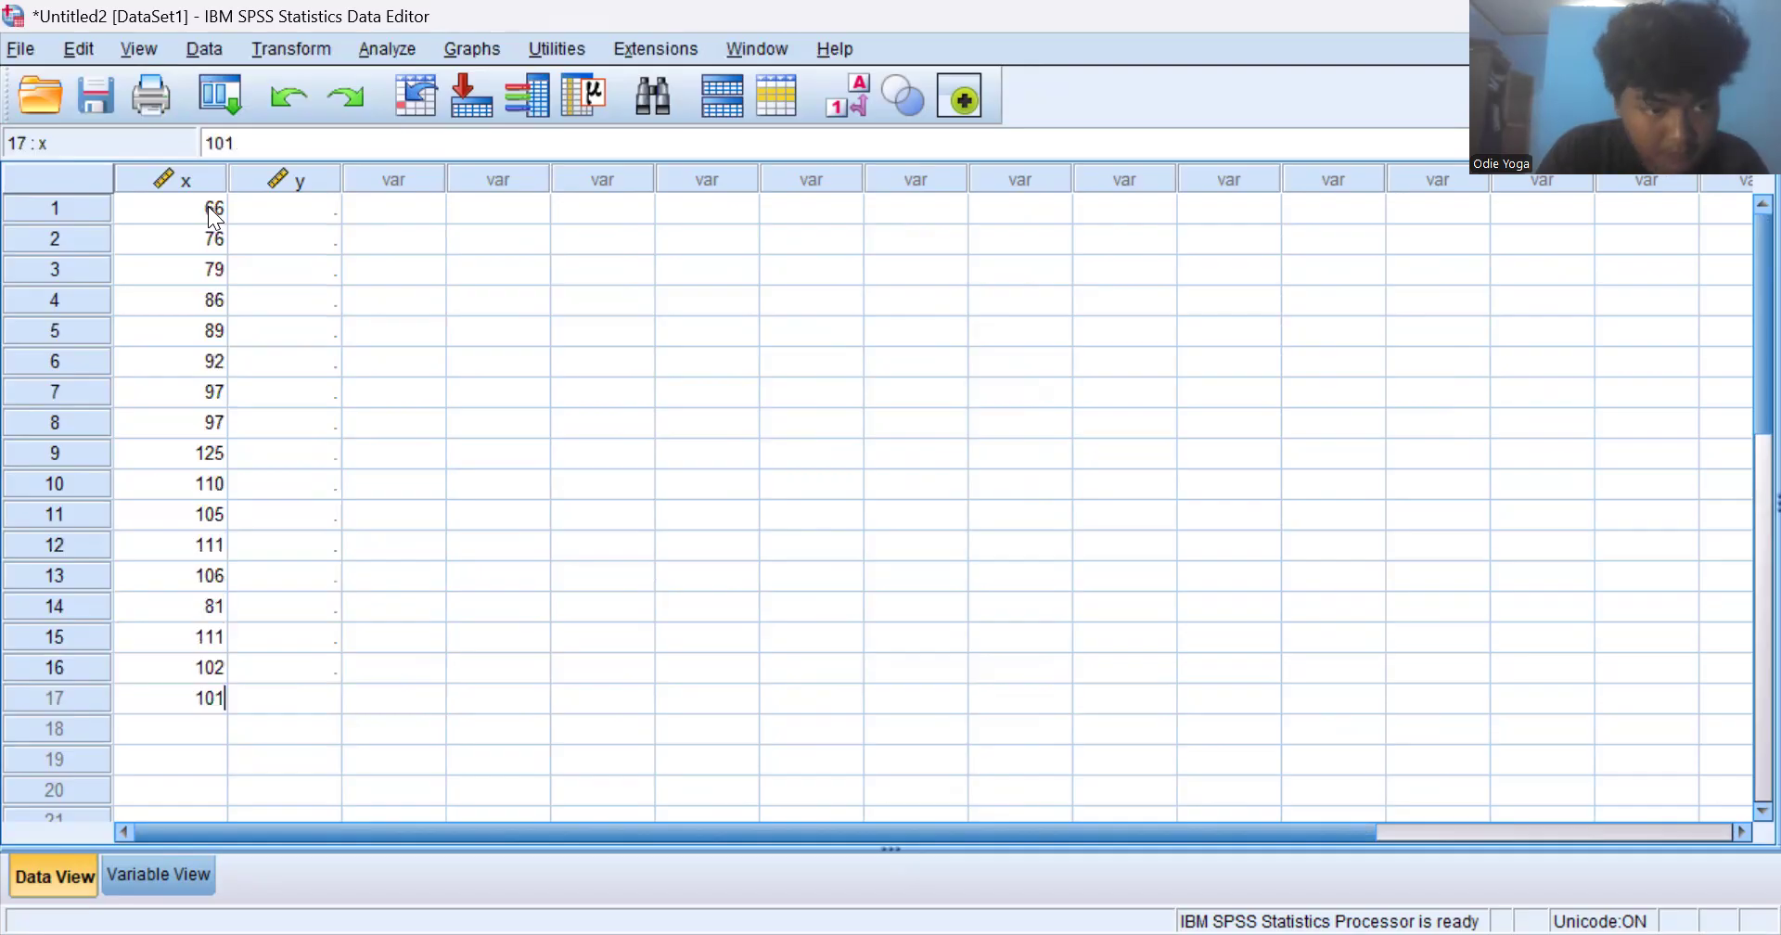
- Enter 89 and 97 as the y values of cases 1 and 2
click(297, 217)
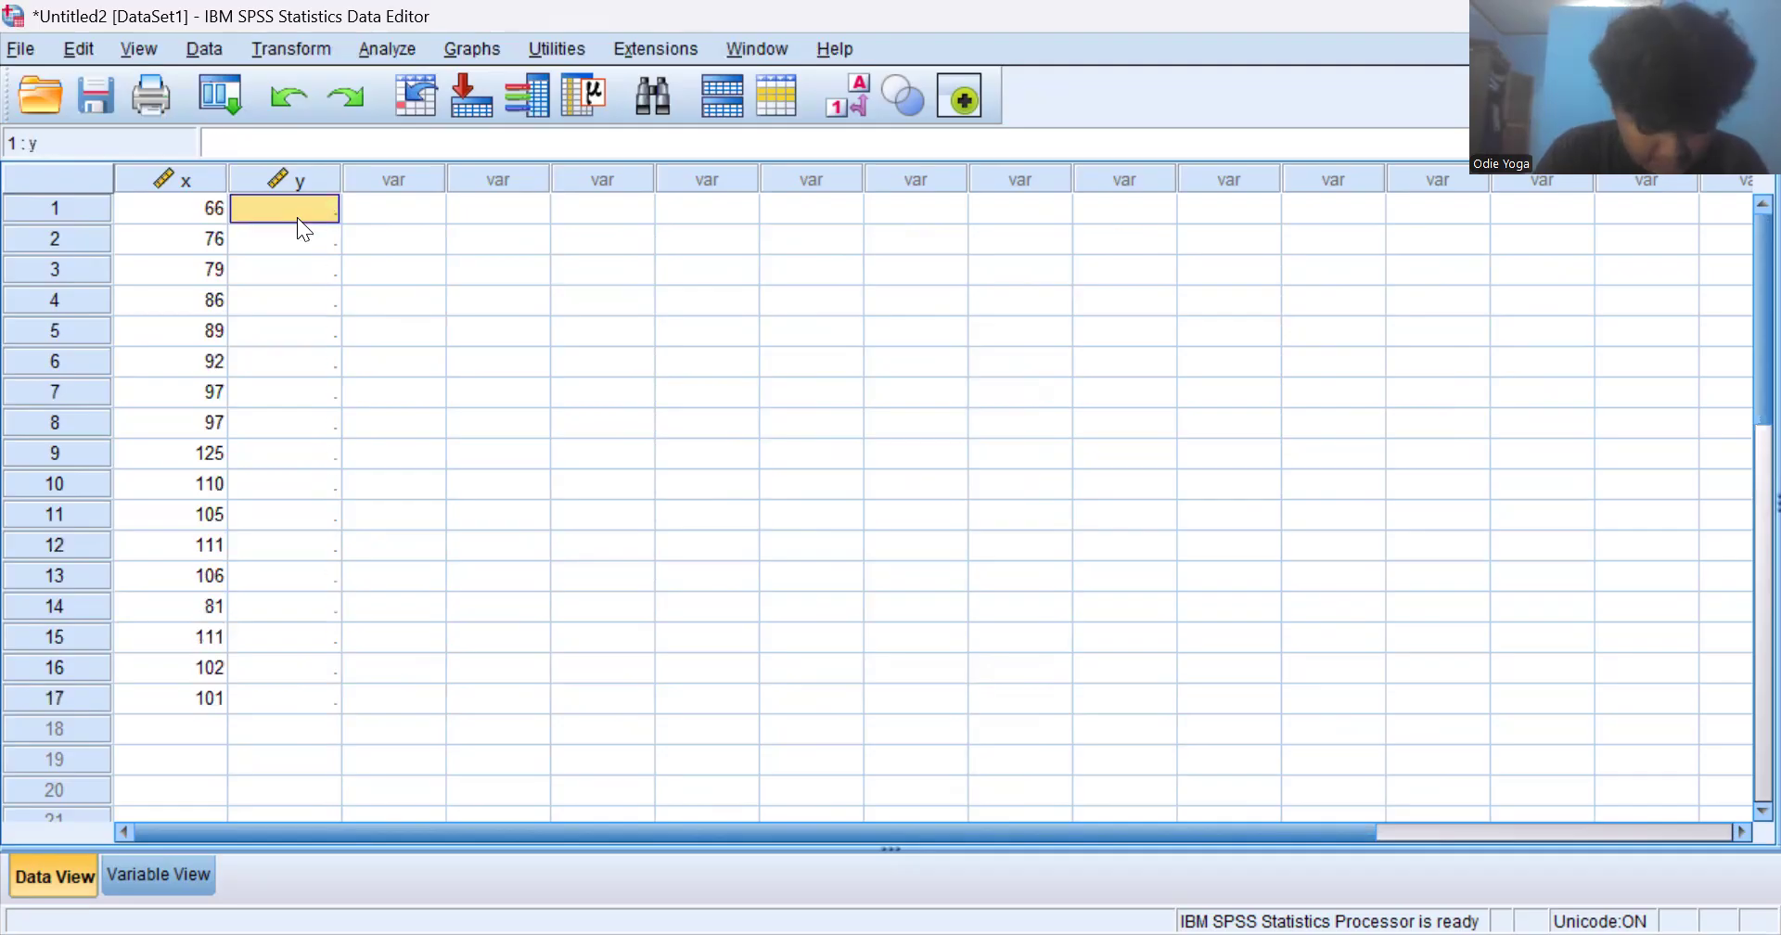
text(89)
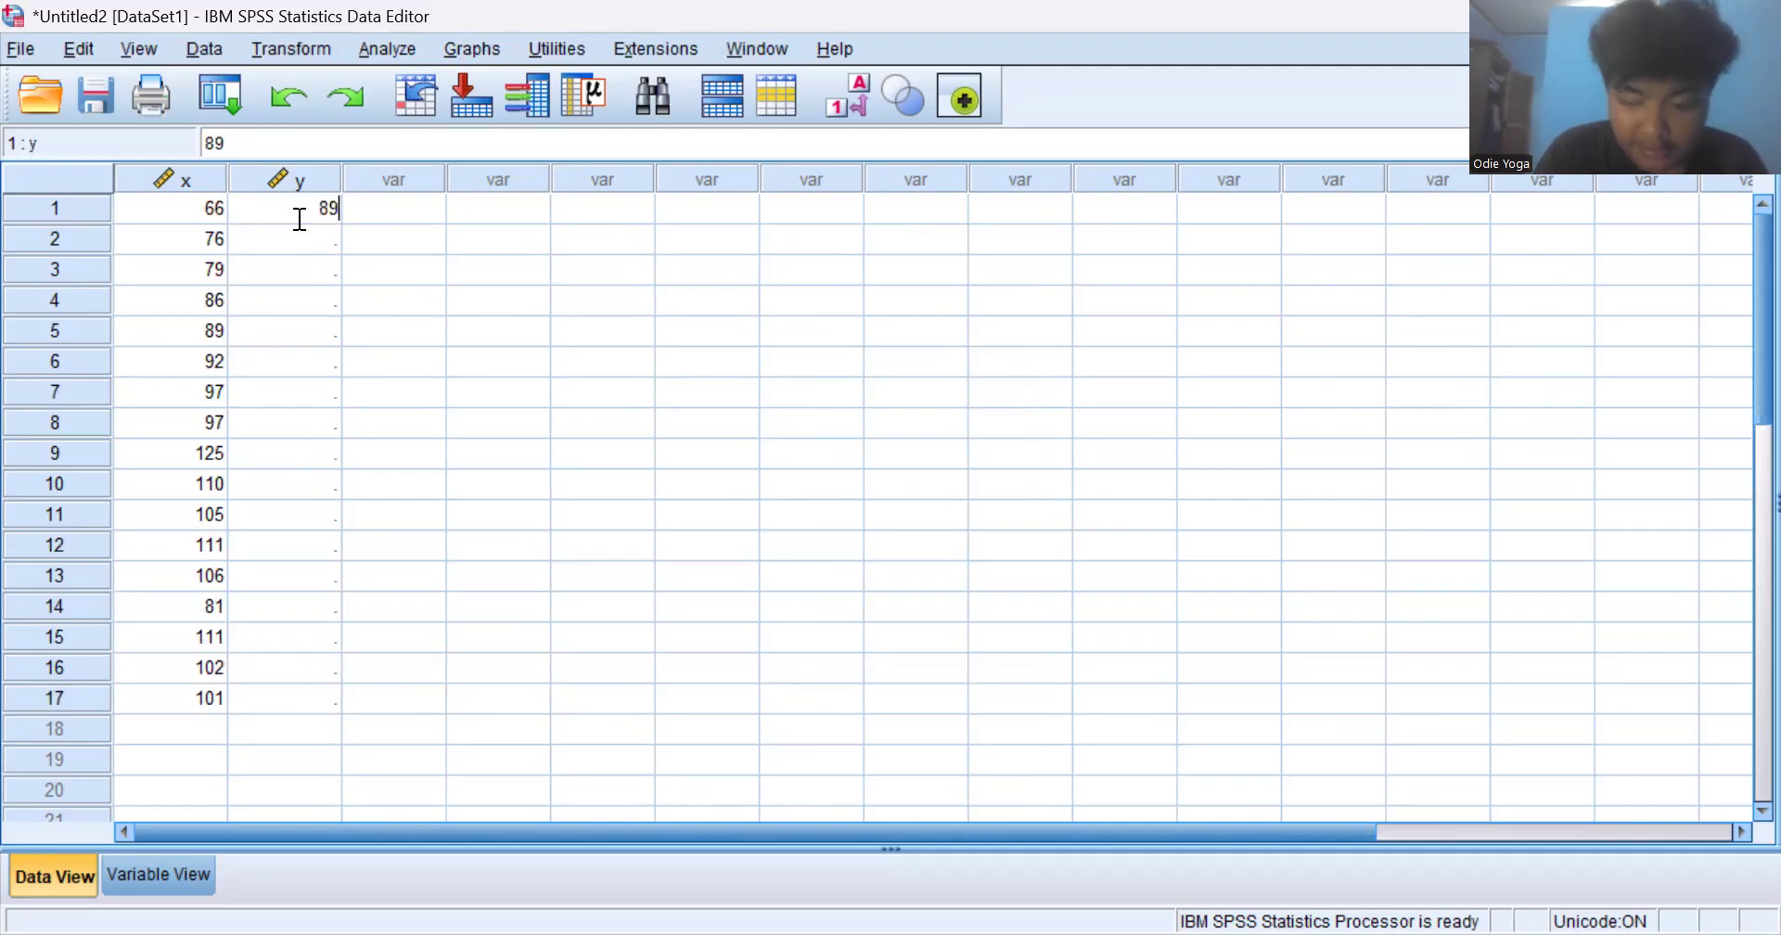
key(Return)
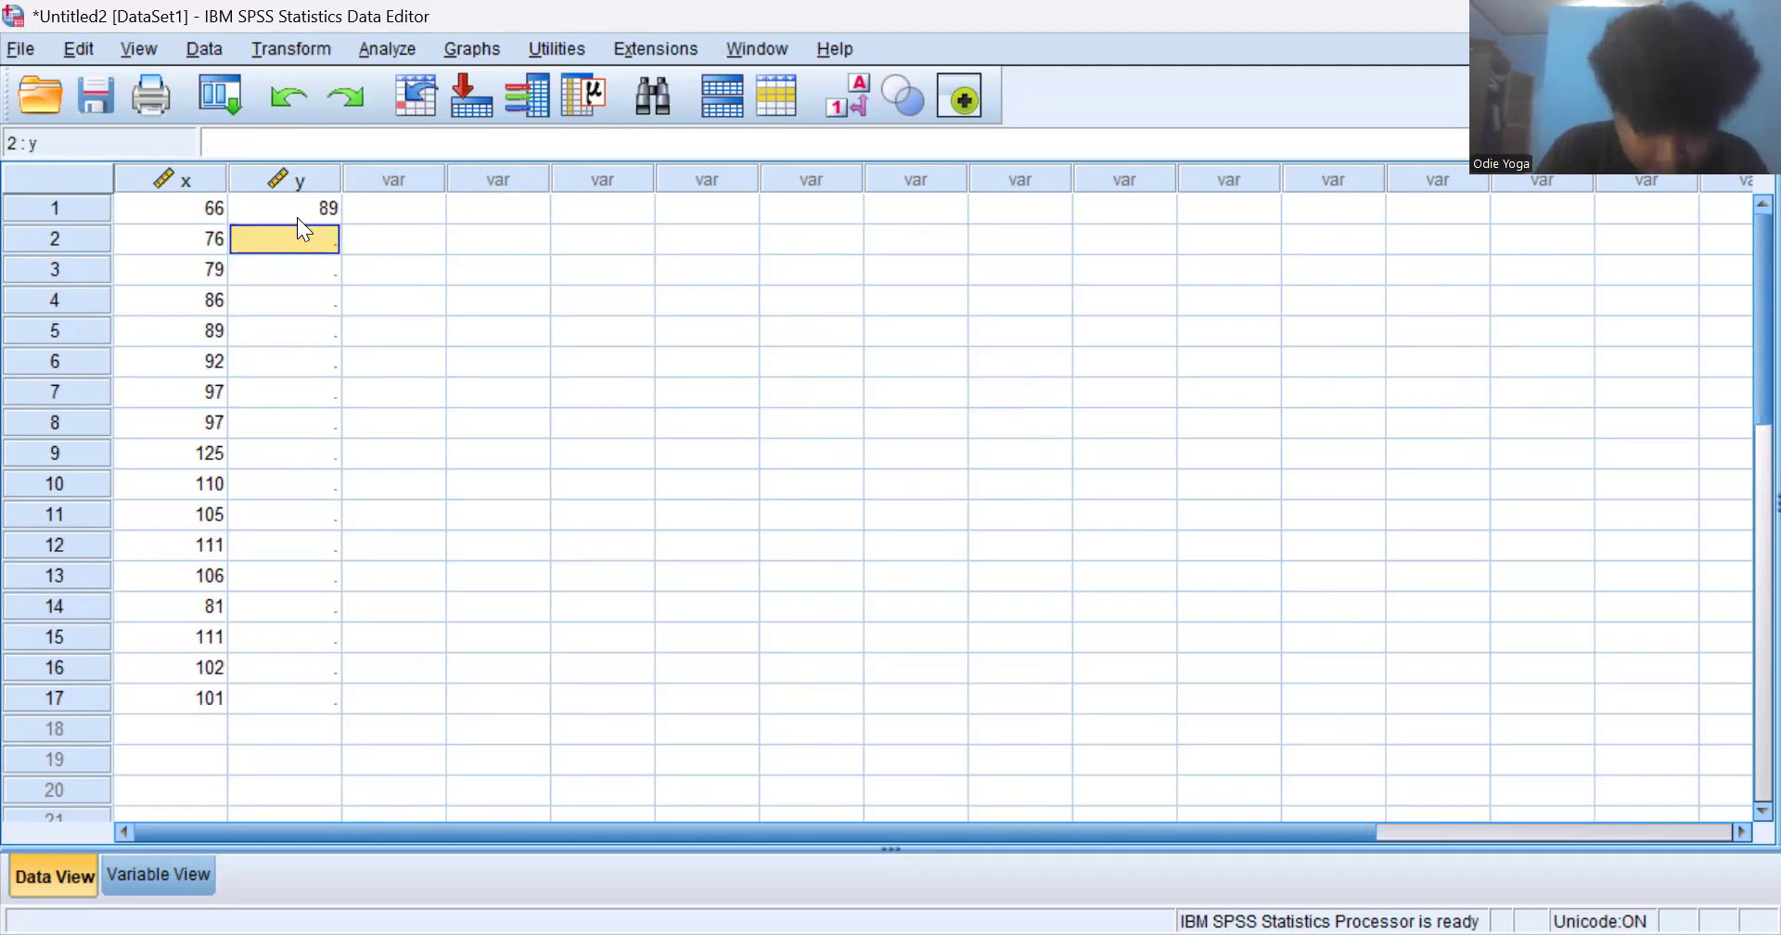
text(97)
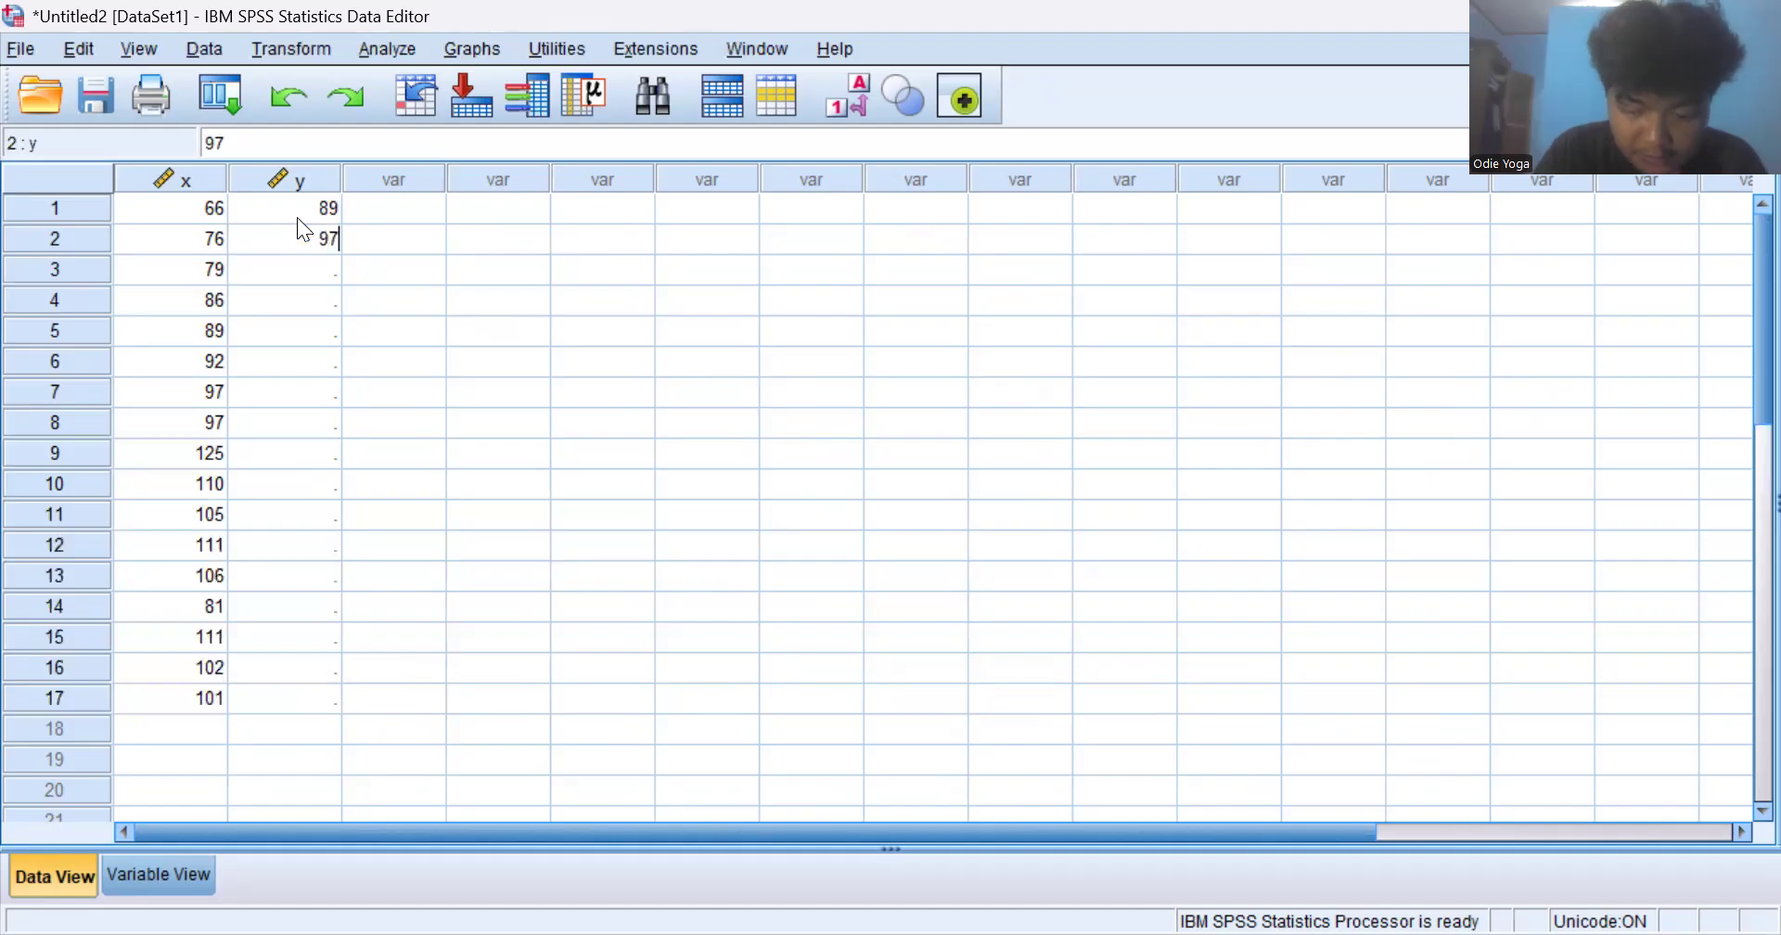
key(Return)
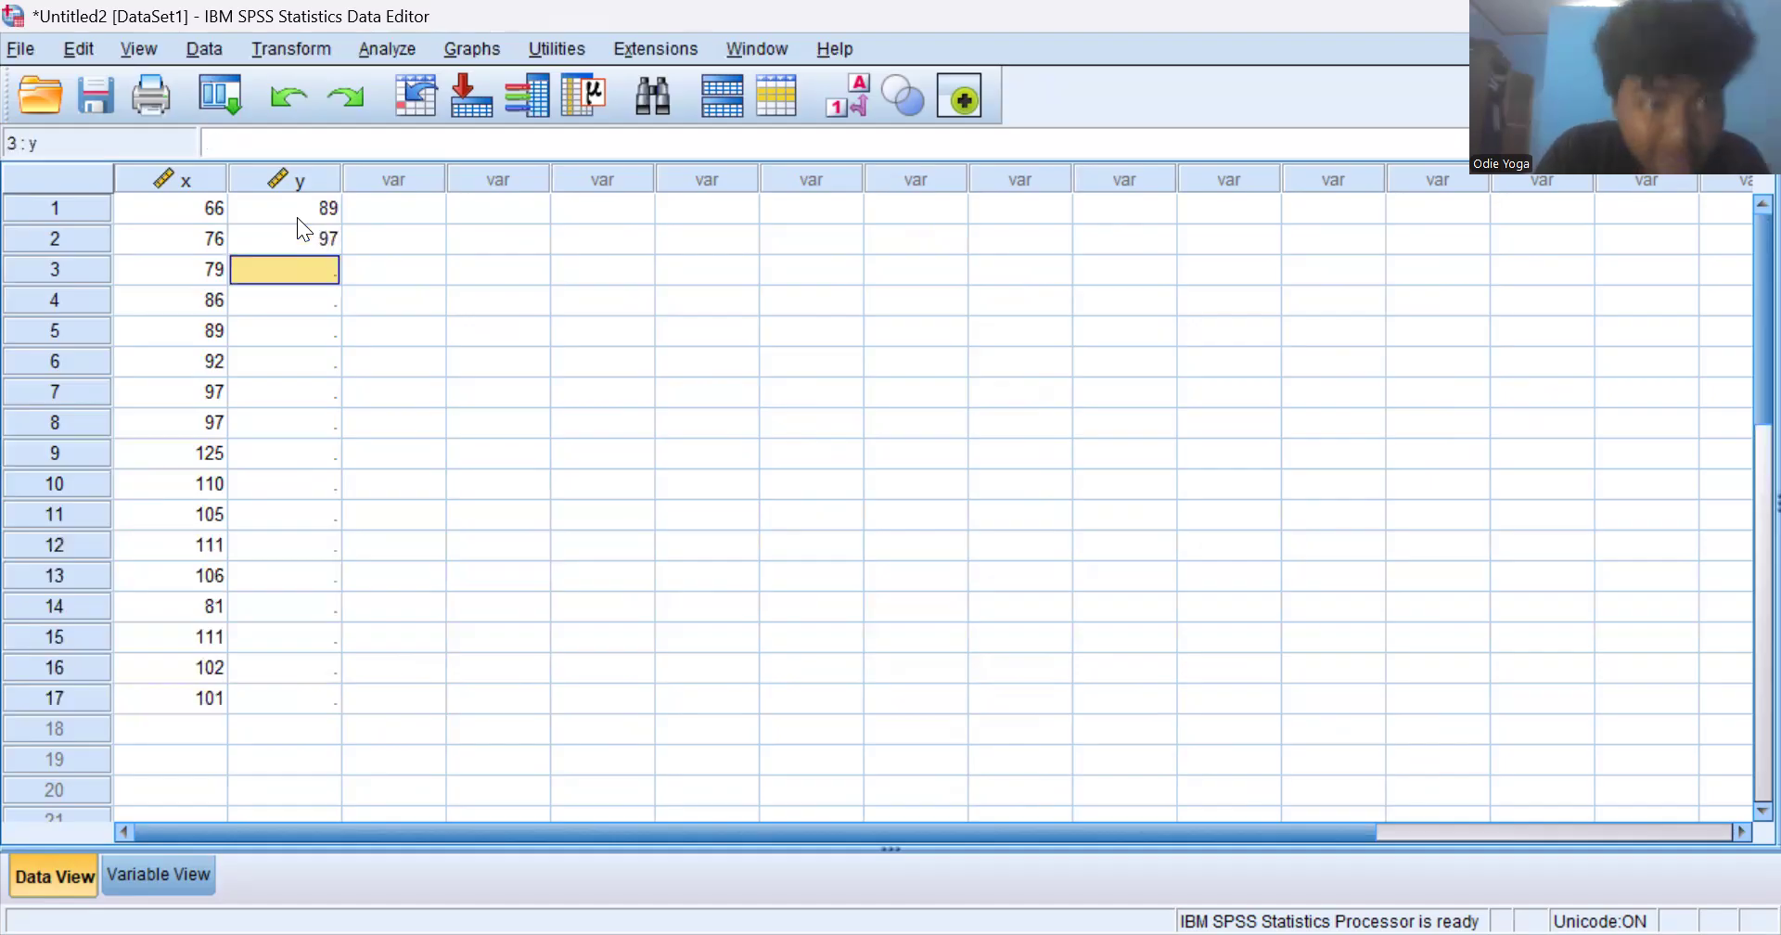
- Correct the y value of case 1 to 99
click(336, 219)
key(Left)
key(Right)
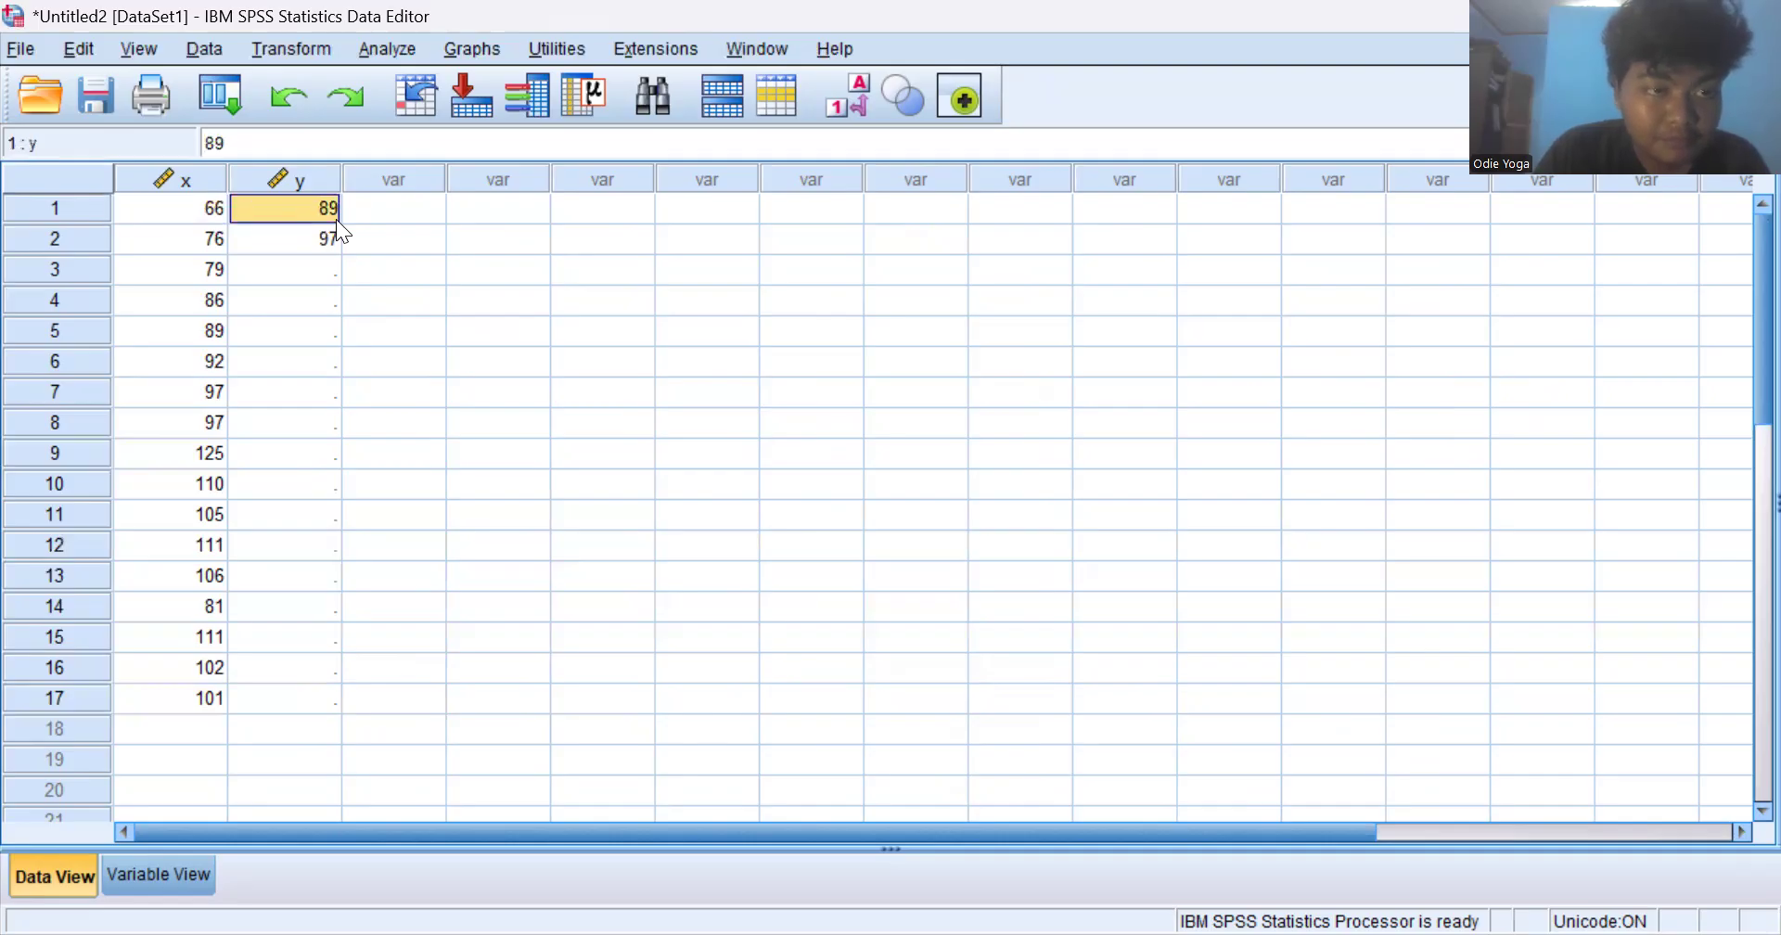
key(BackSpace)
key(BackSpace)
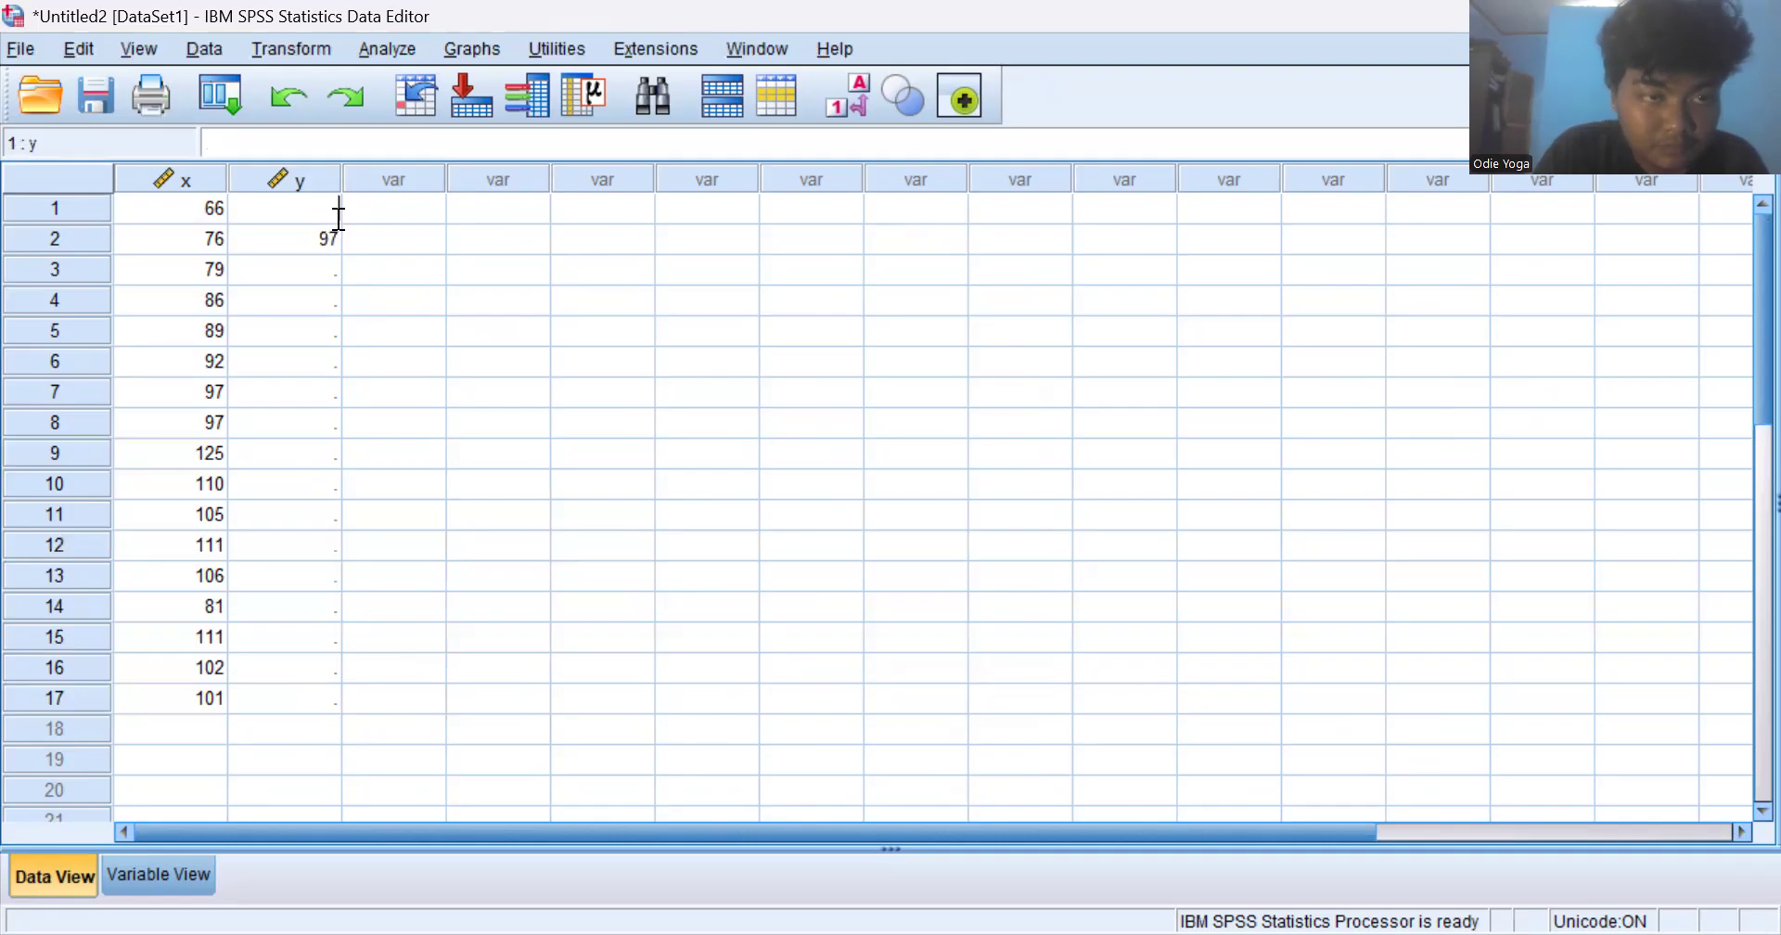
text(99)
key(Left)
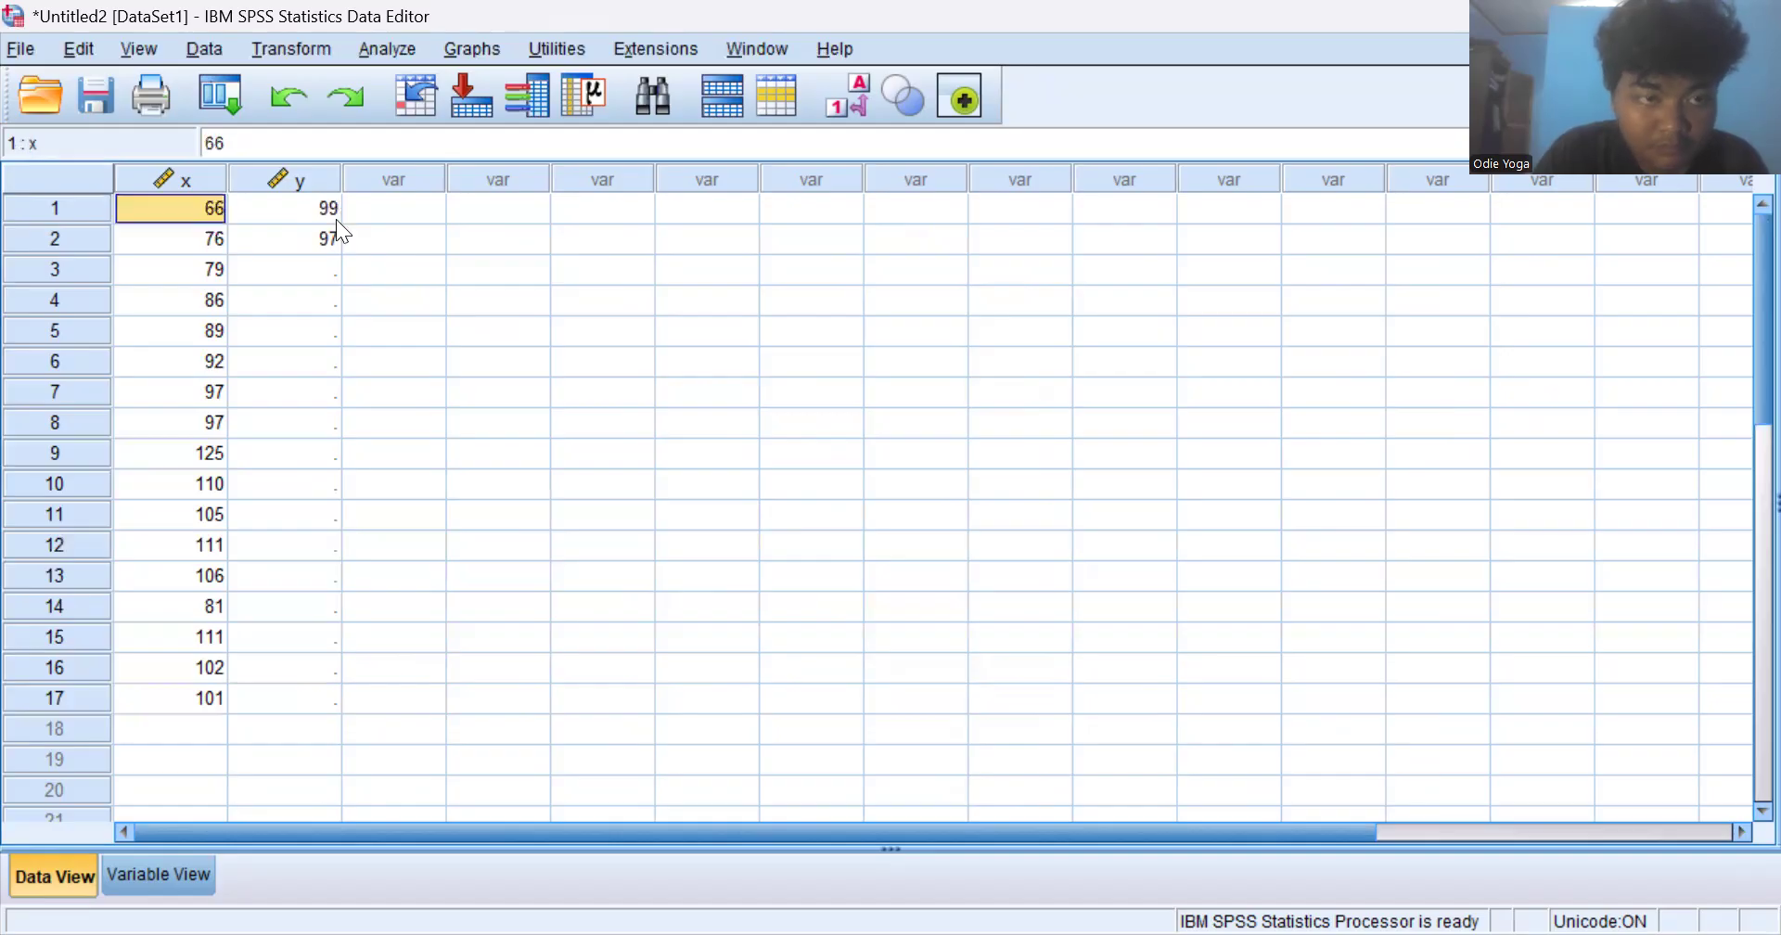
- Enter 104 and 95 as the y values of cases 3 and 4
key(Down)
key(Right)
key(Down)
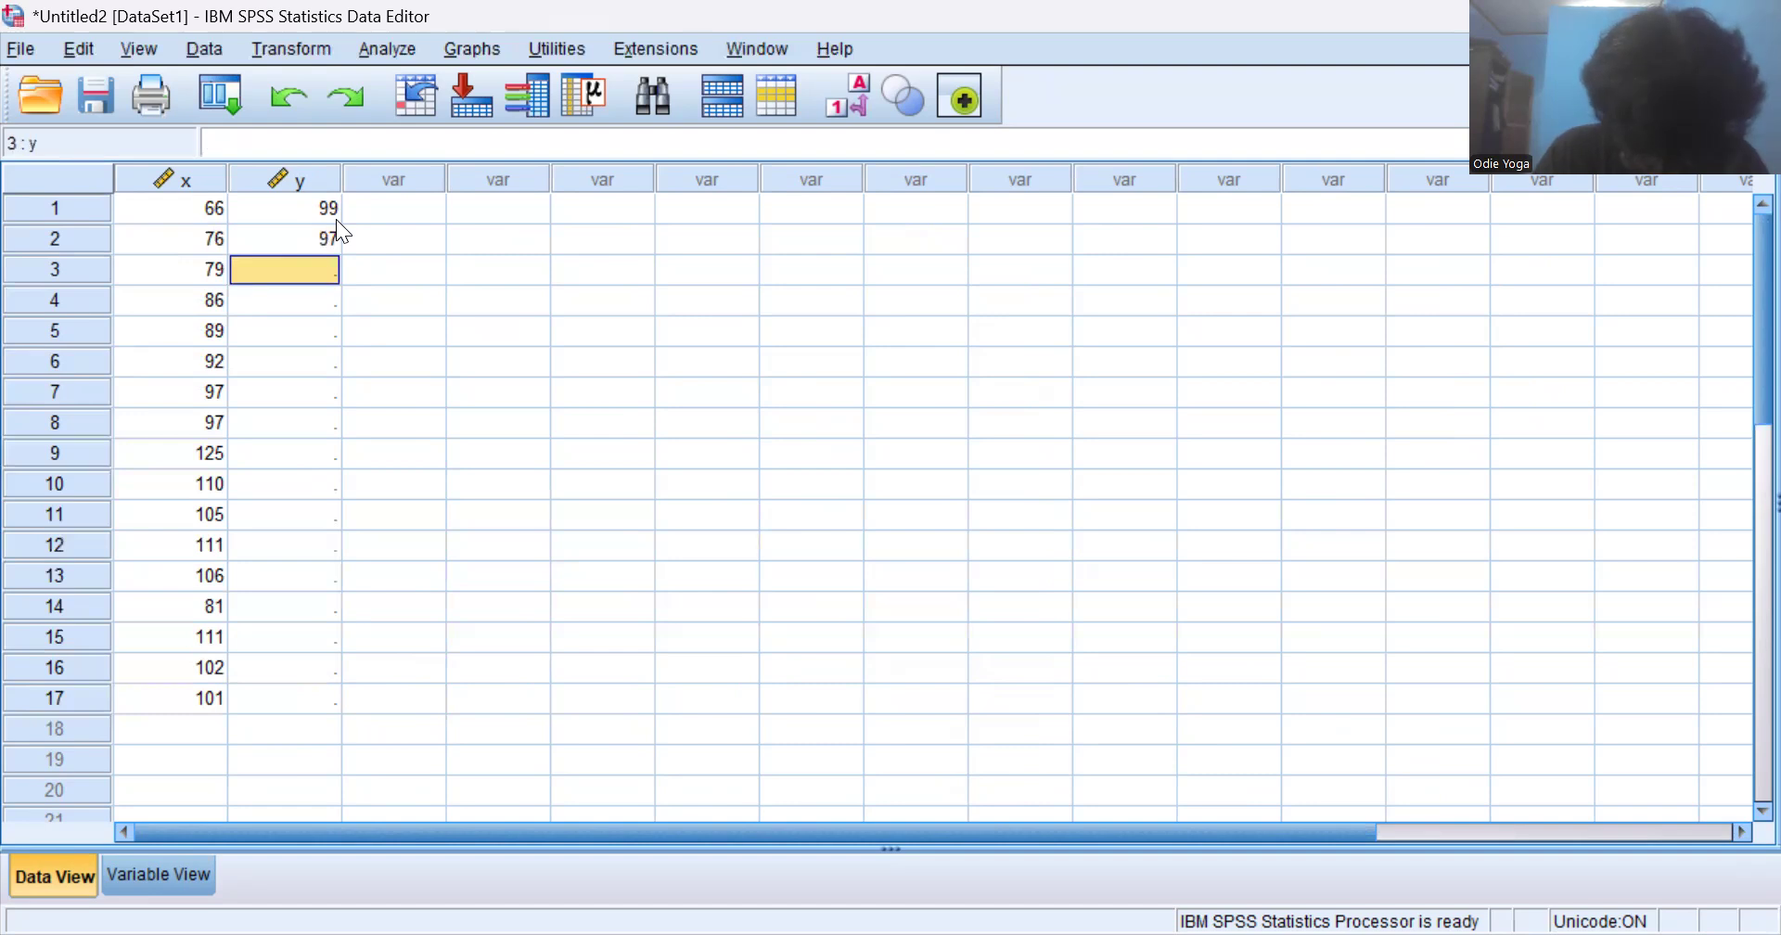
text(104)
key(Return)
text(95)
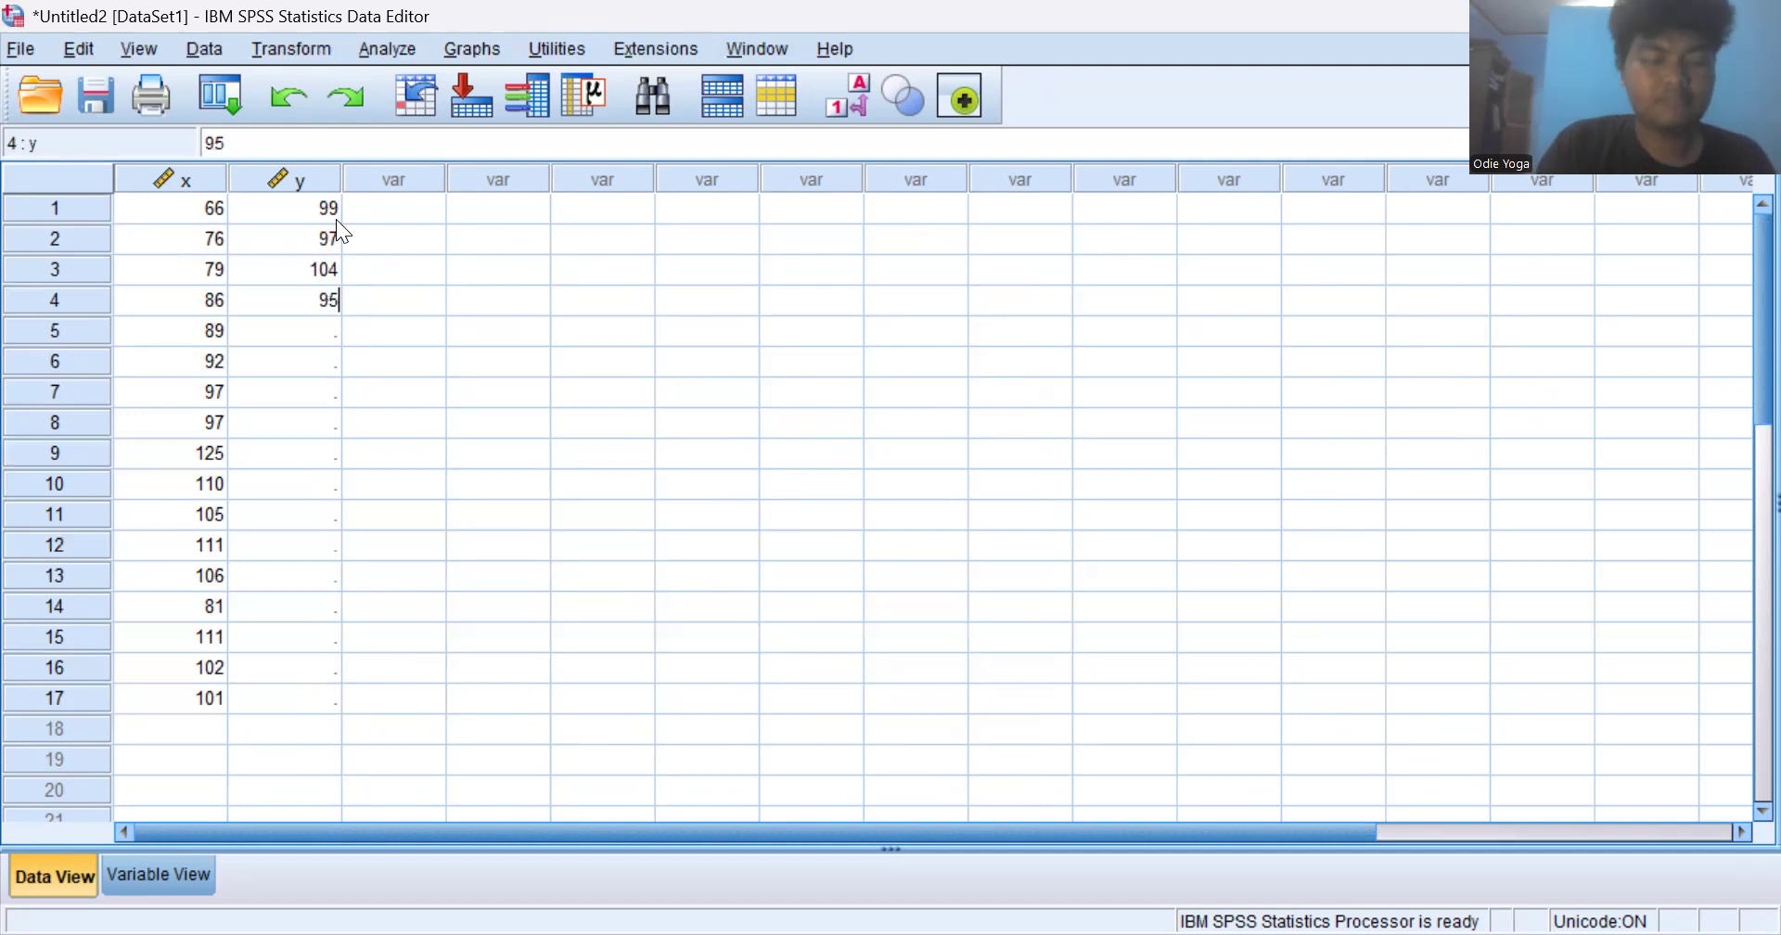
key(Return)
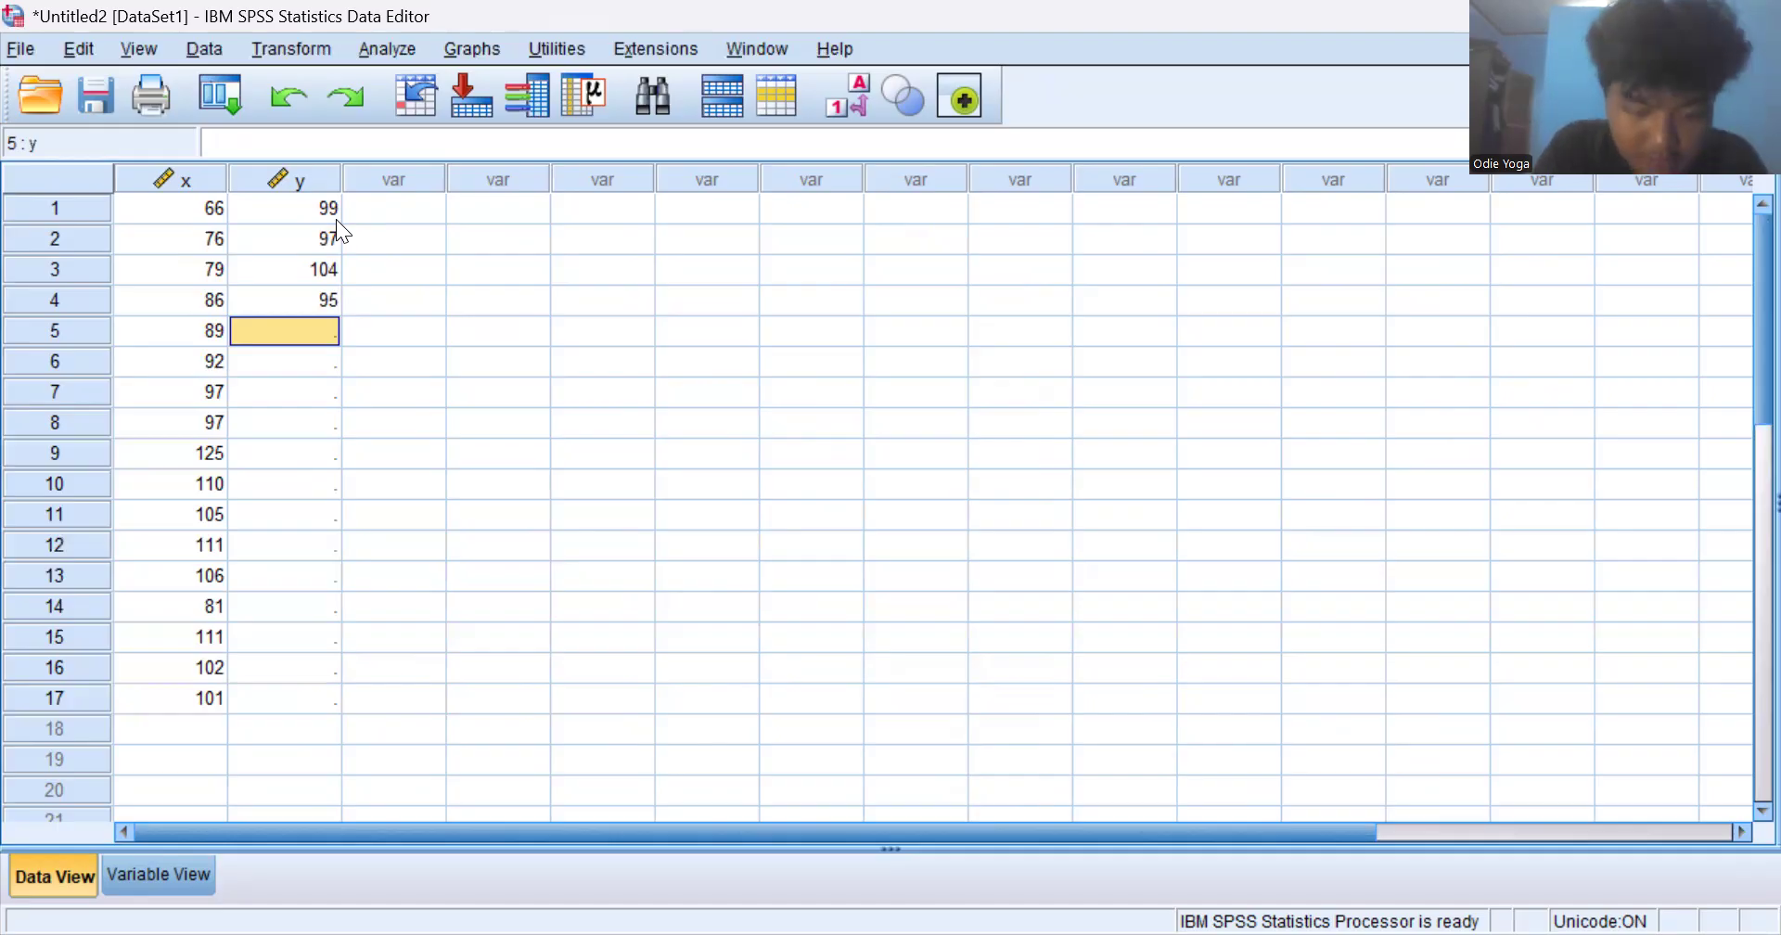
- Enter 62, 83, 89 and 99 as the y values of cases 5 to 8
text(62)
key(Return)
text(83)
key(Return)
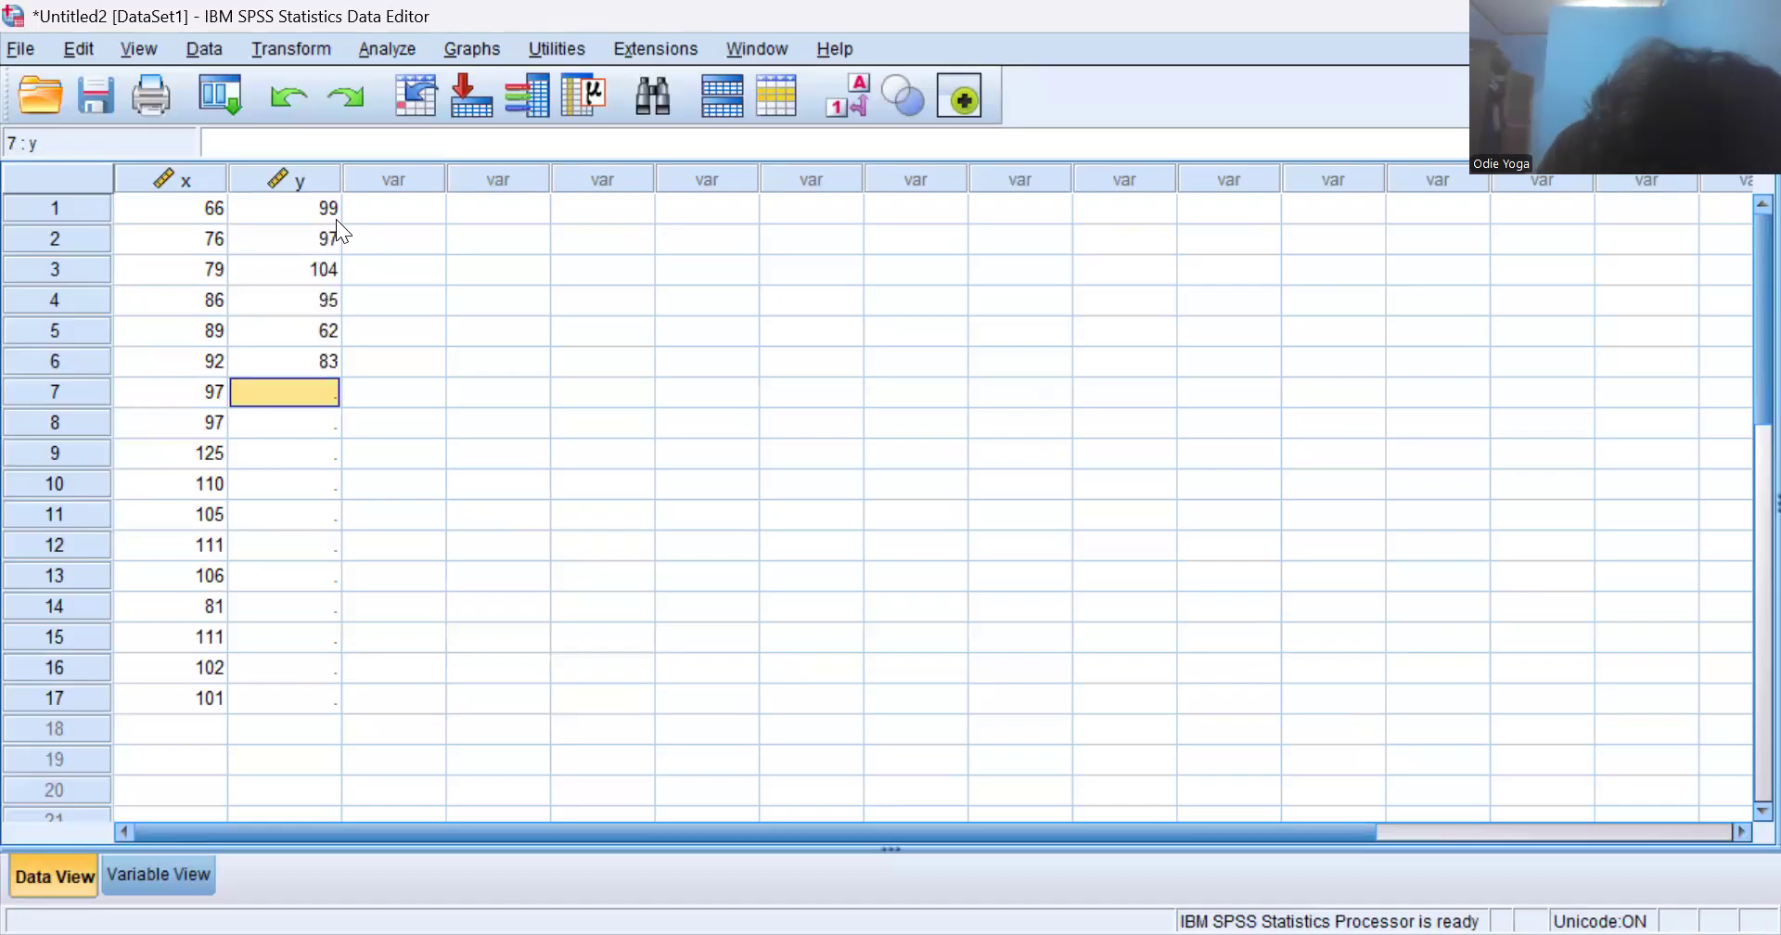
text(89)
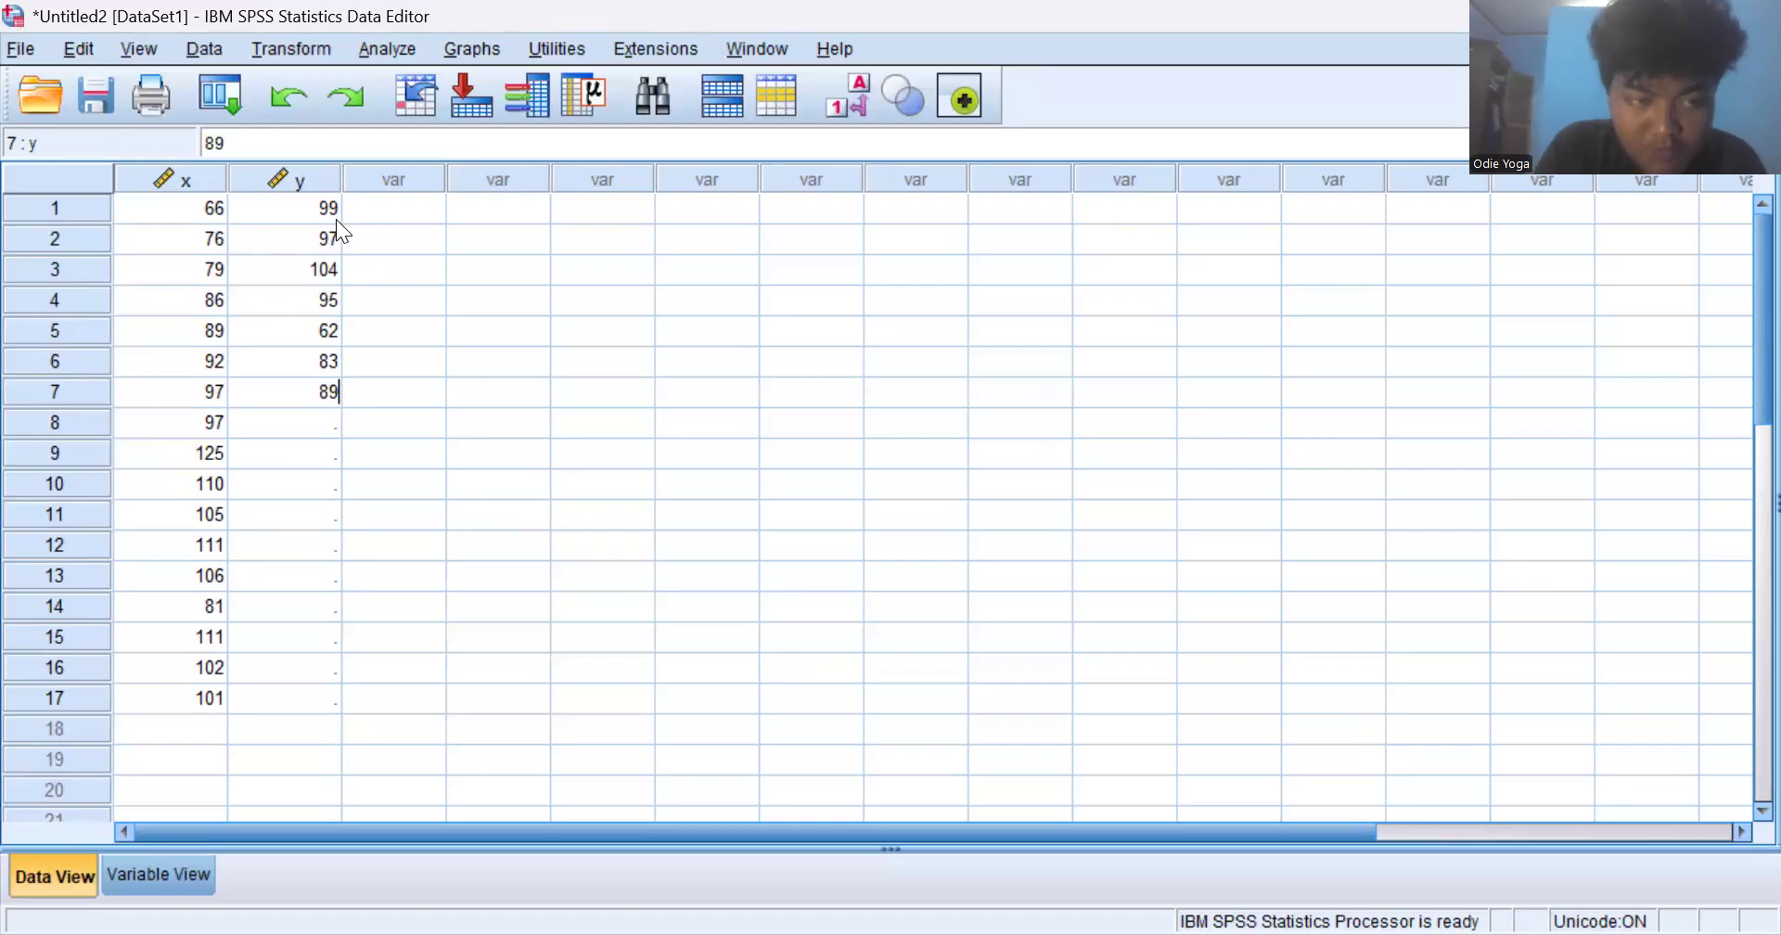
key(Return)
text(99)
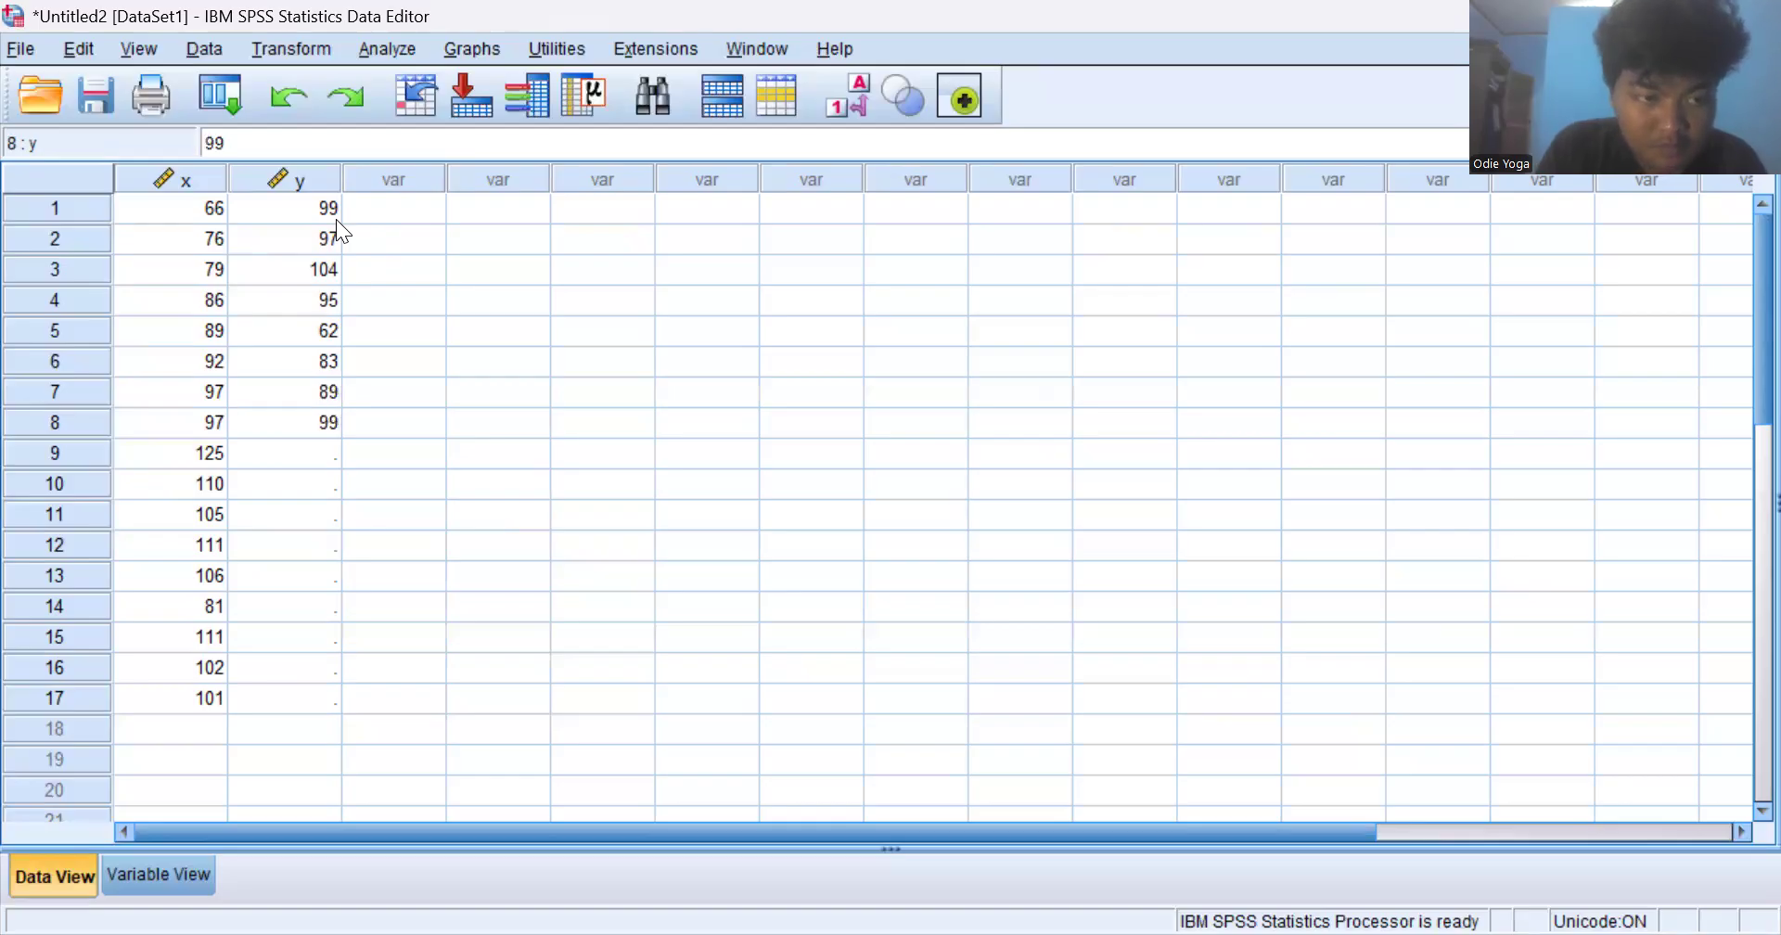
key(Return)
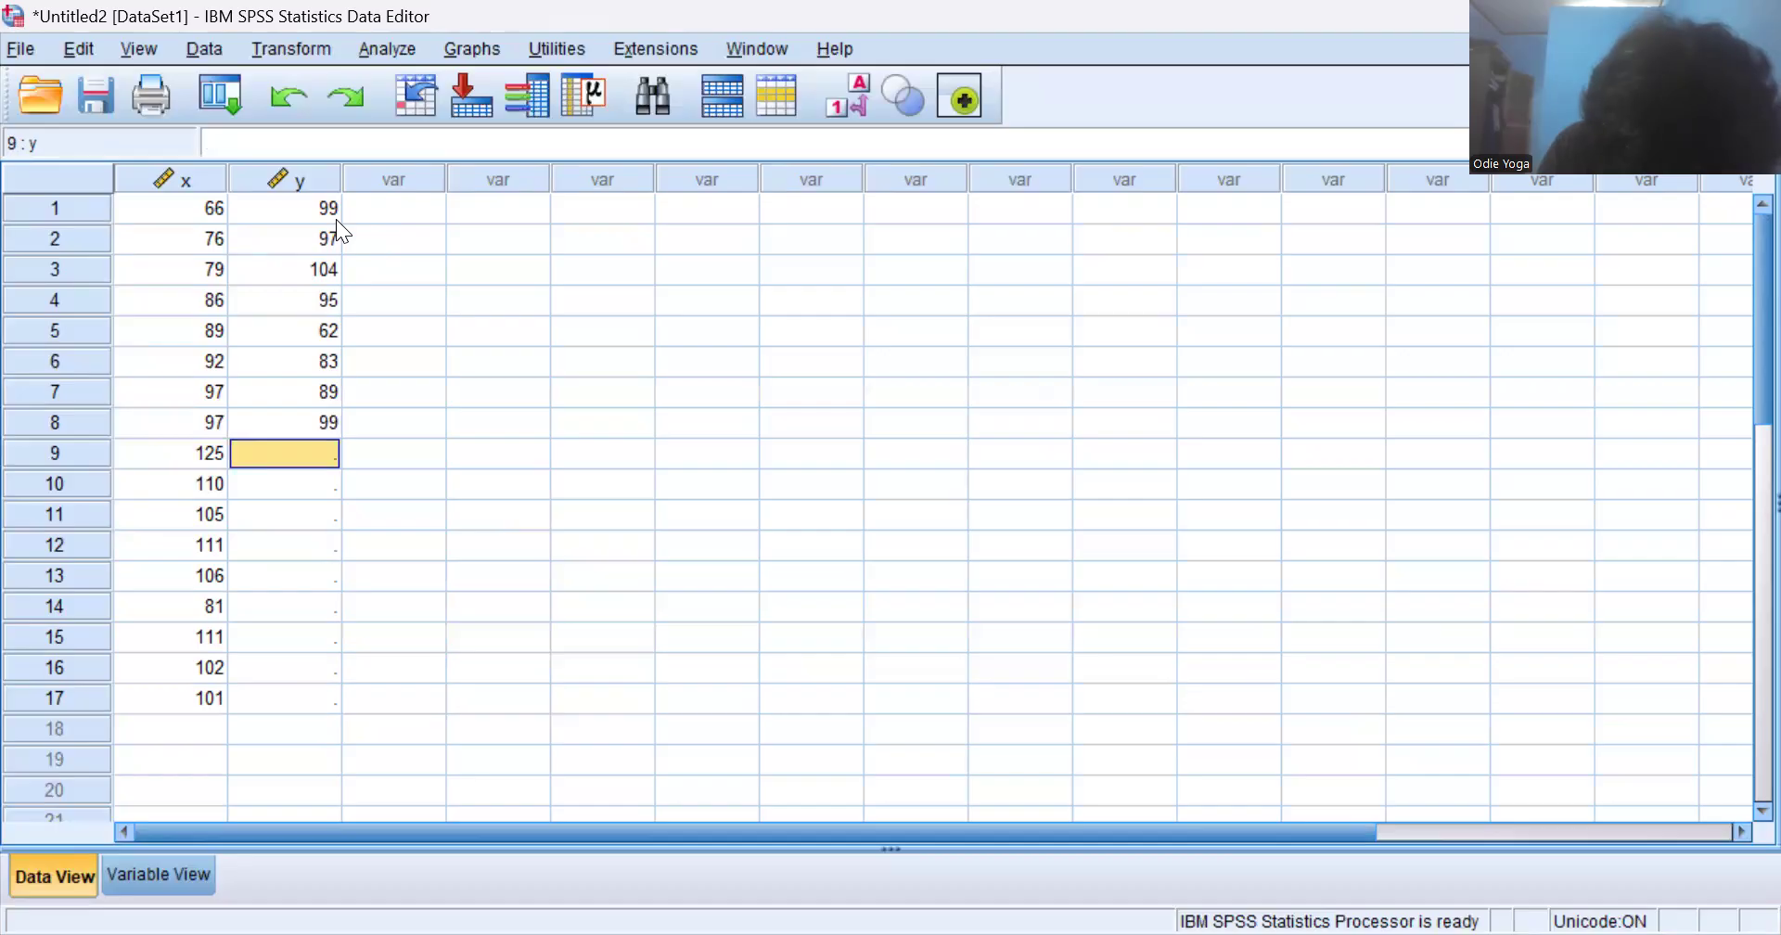
- Enter 102, 142, 84 and 105 as the y values of cases 9 to 12
text(102)
key(Return)
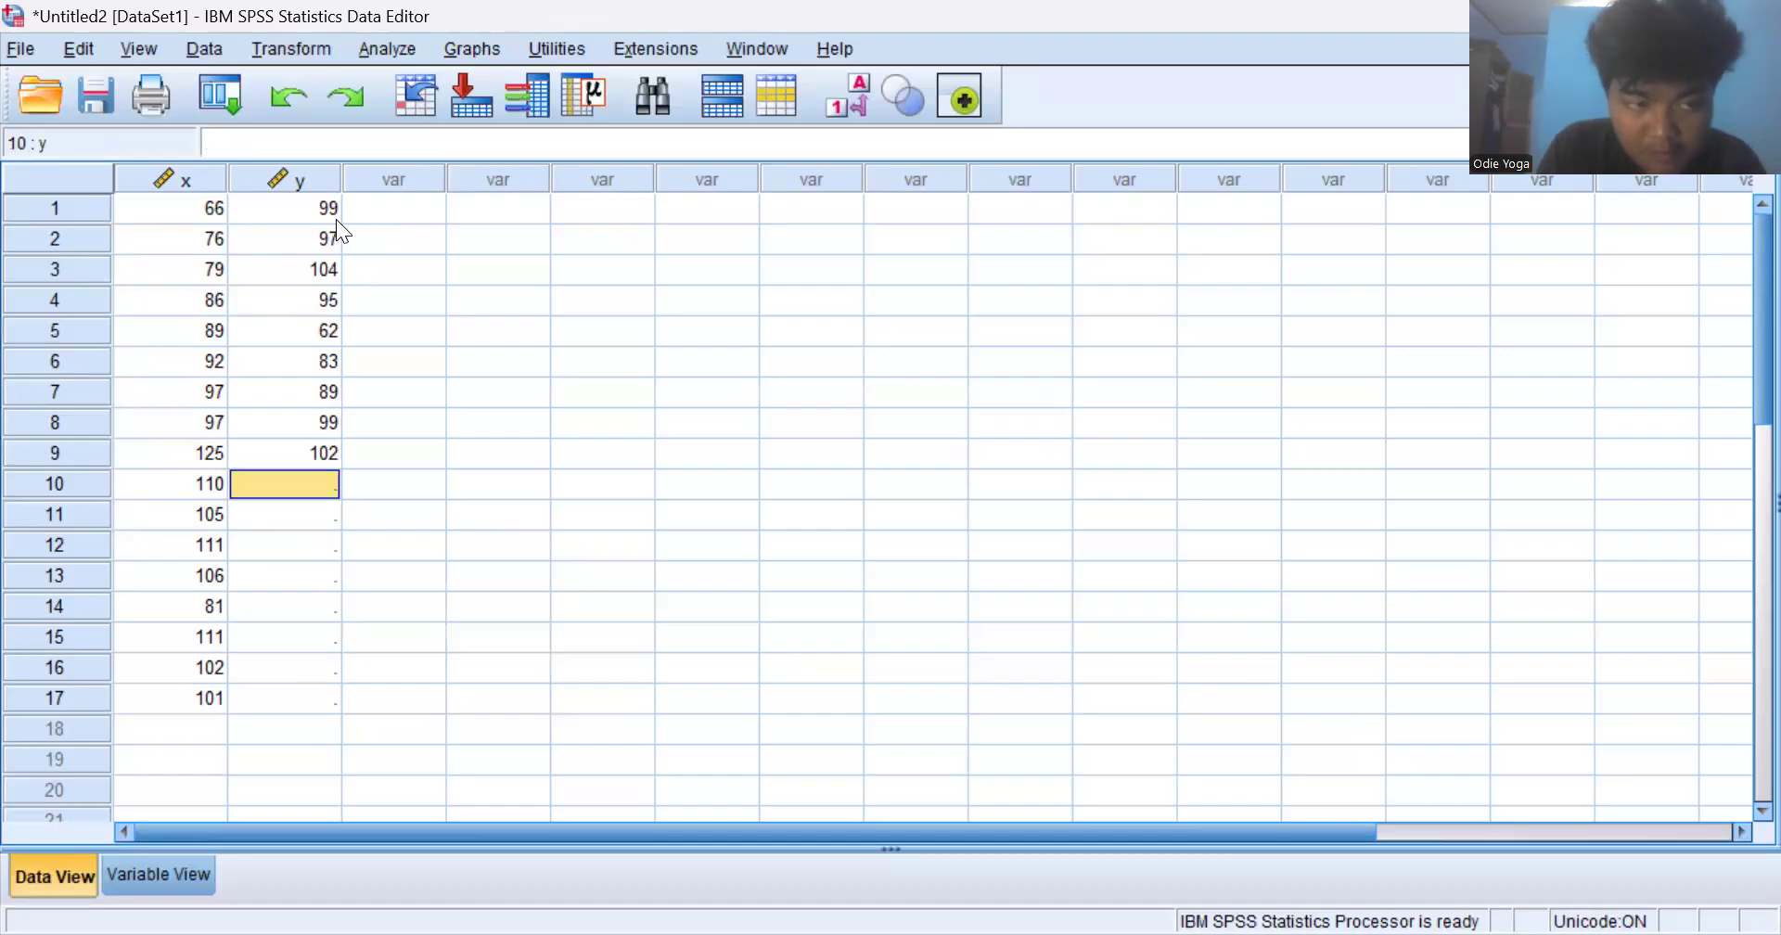
text(142)
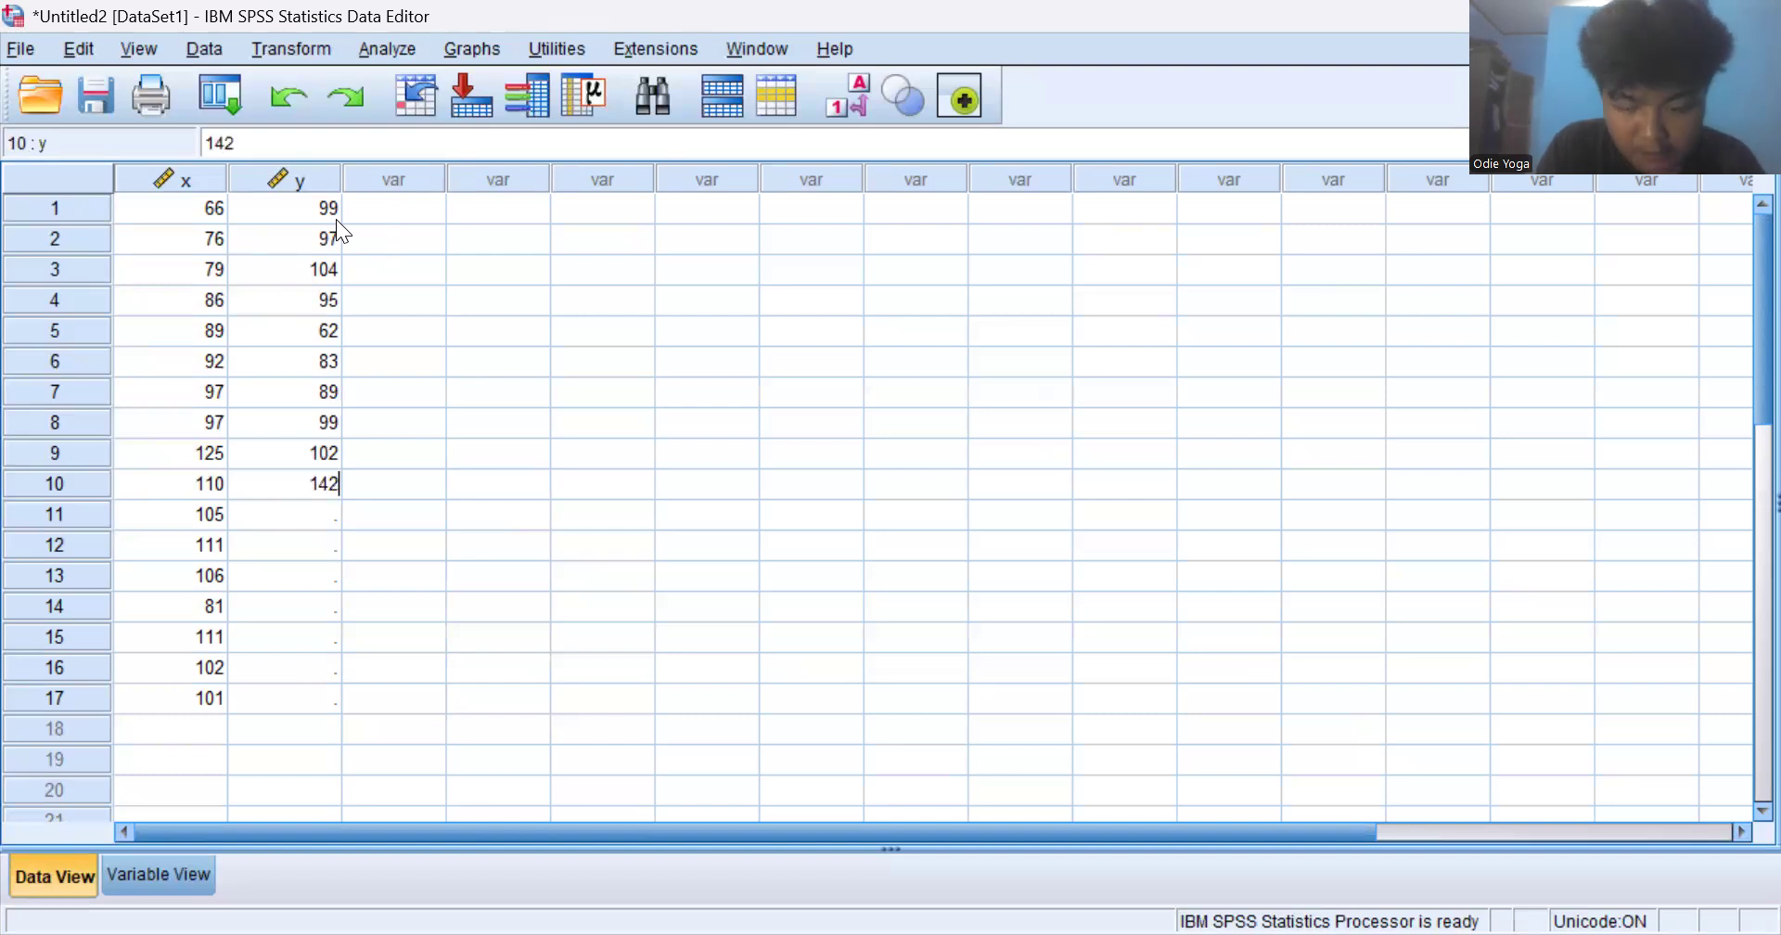
key(Return)
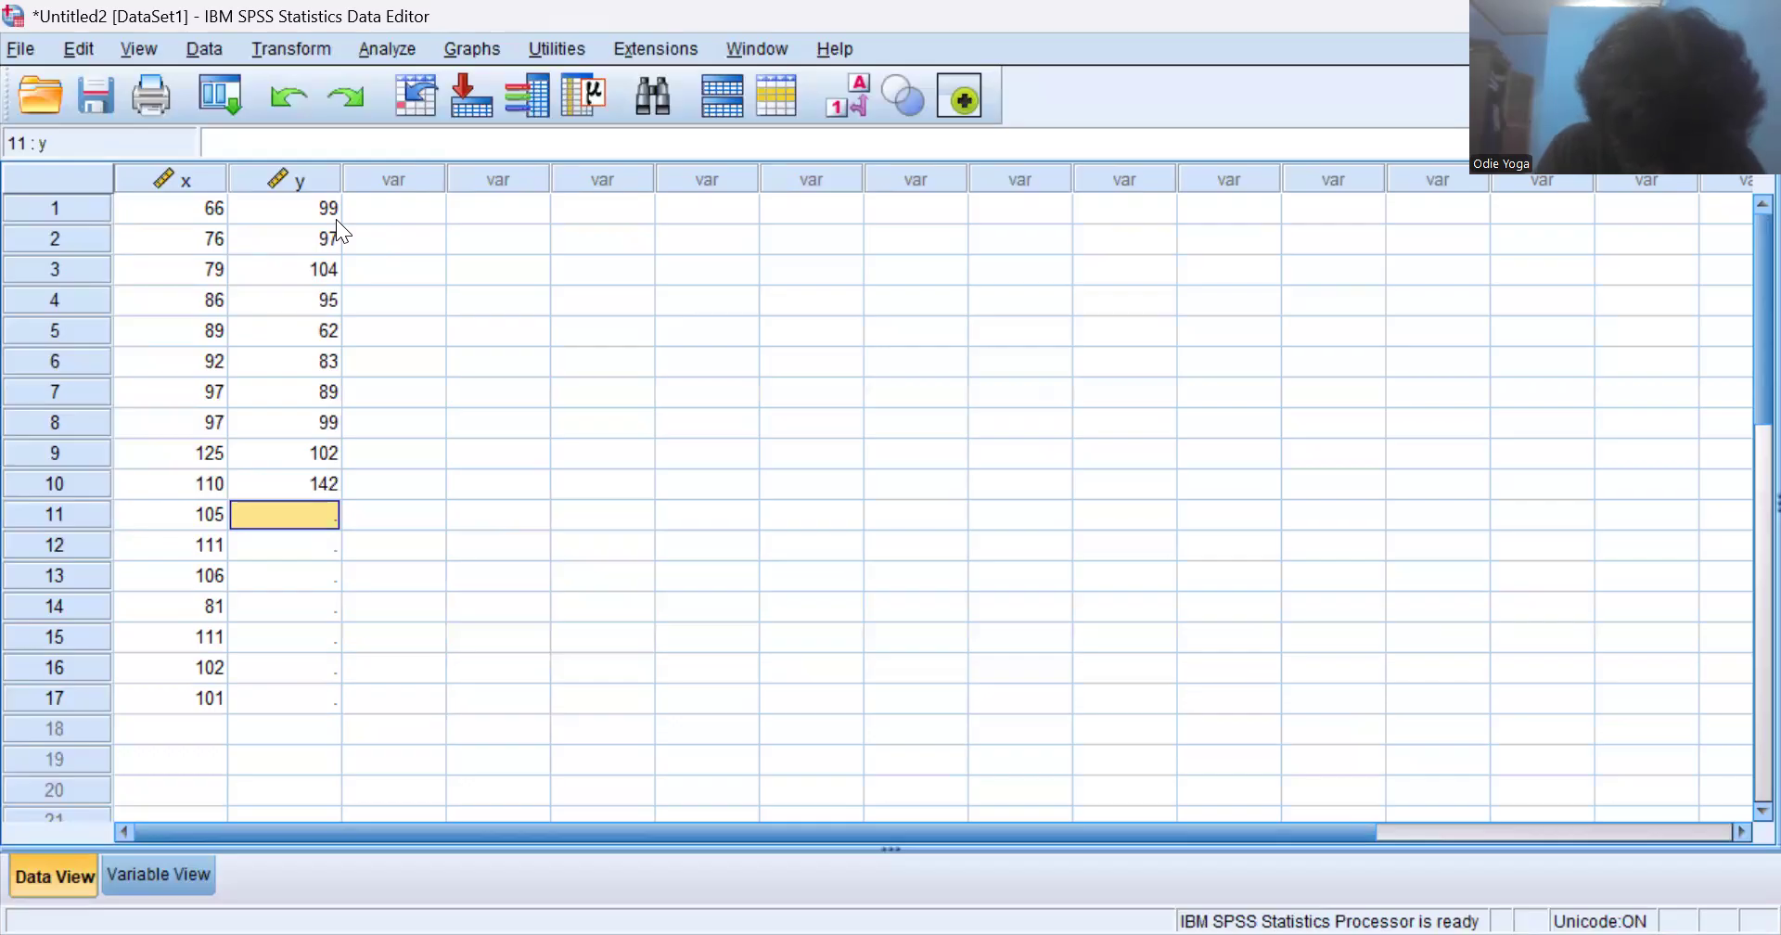
text(84)
key(Return)
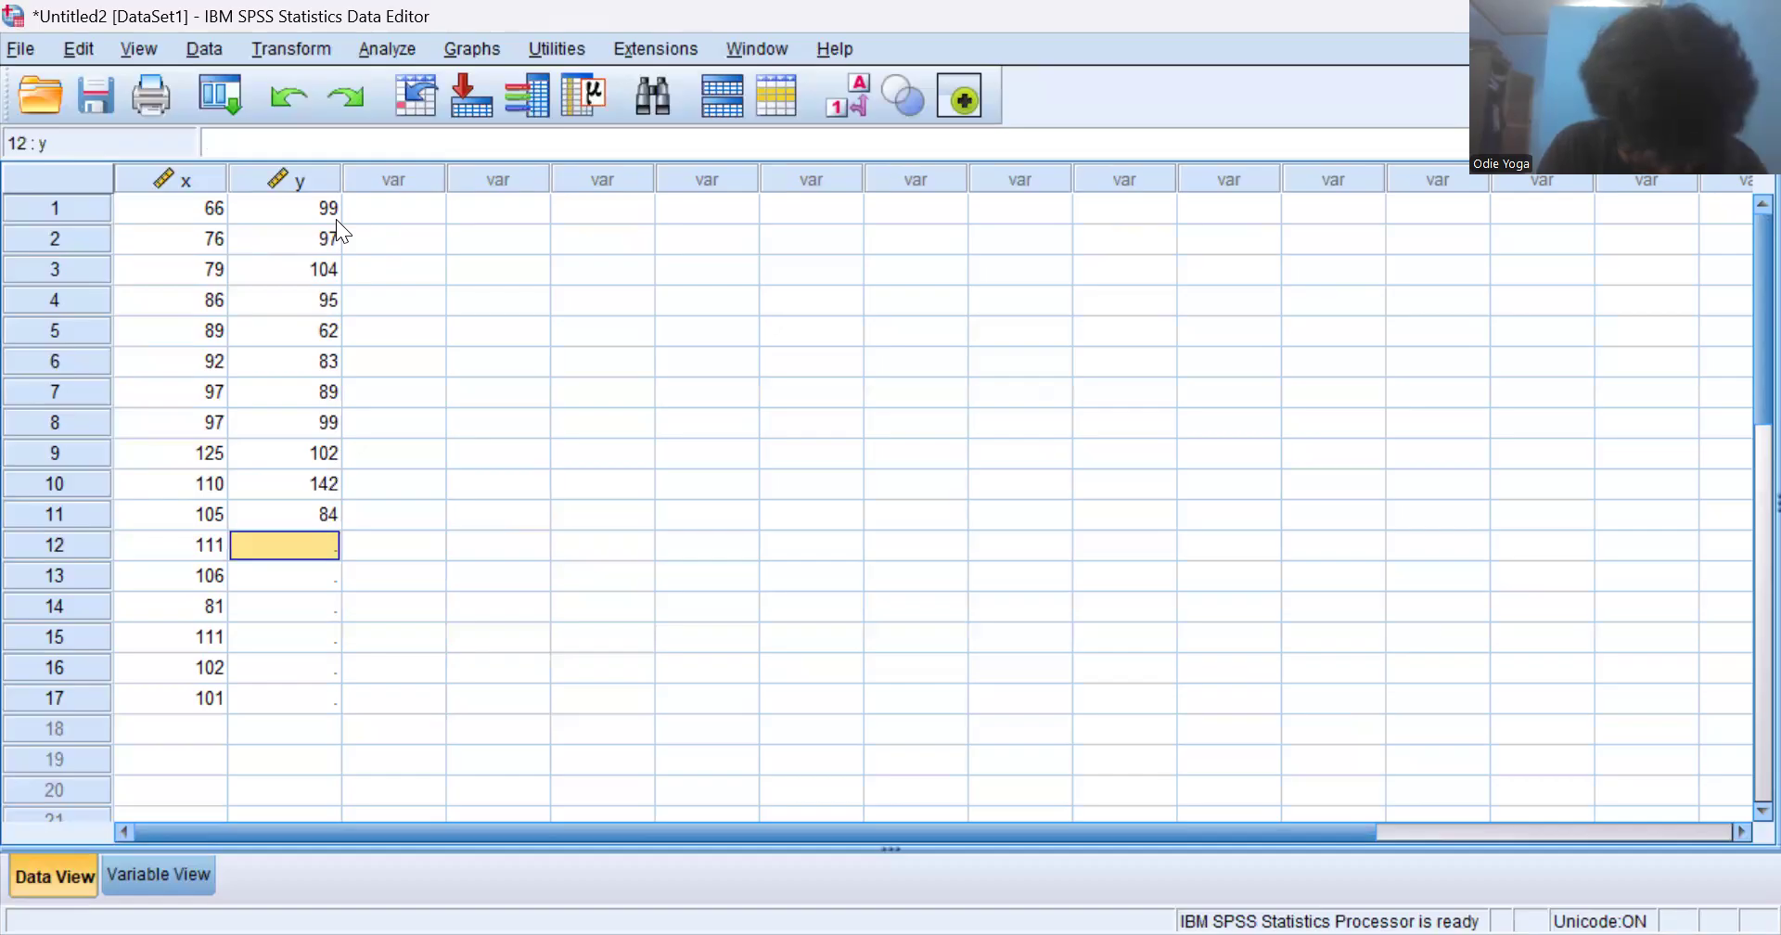
text(105)
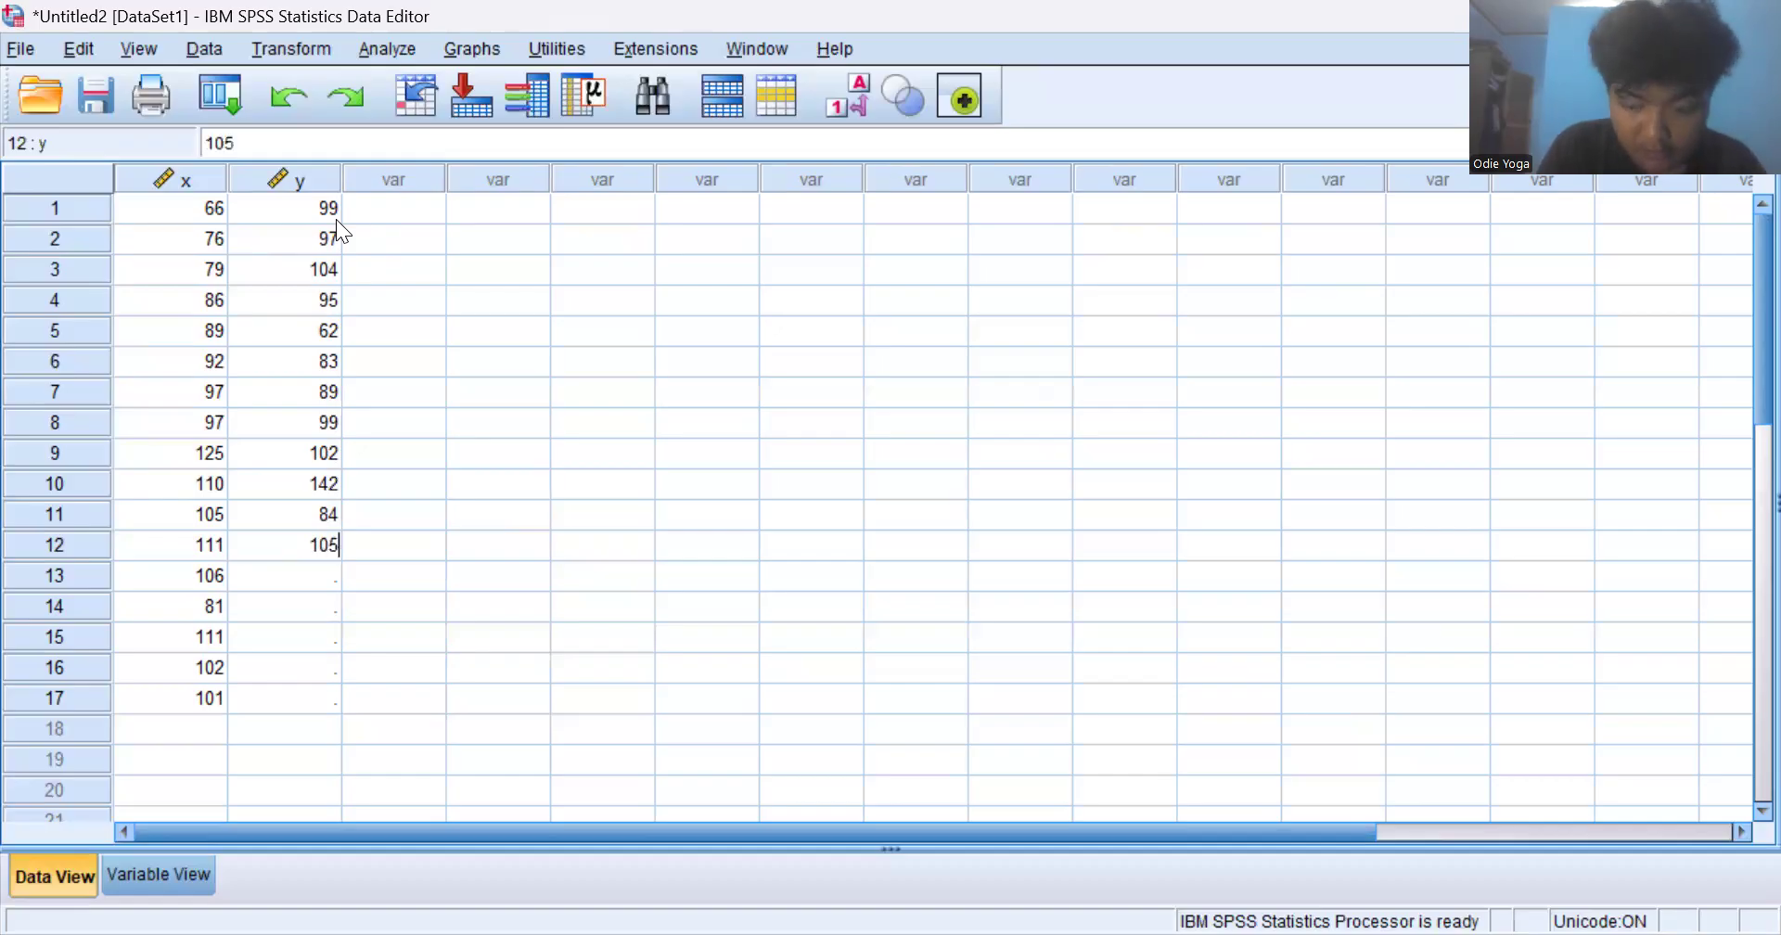
key(Return)
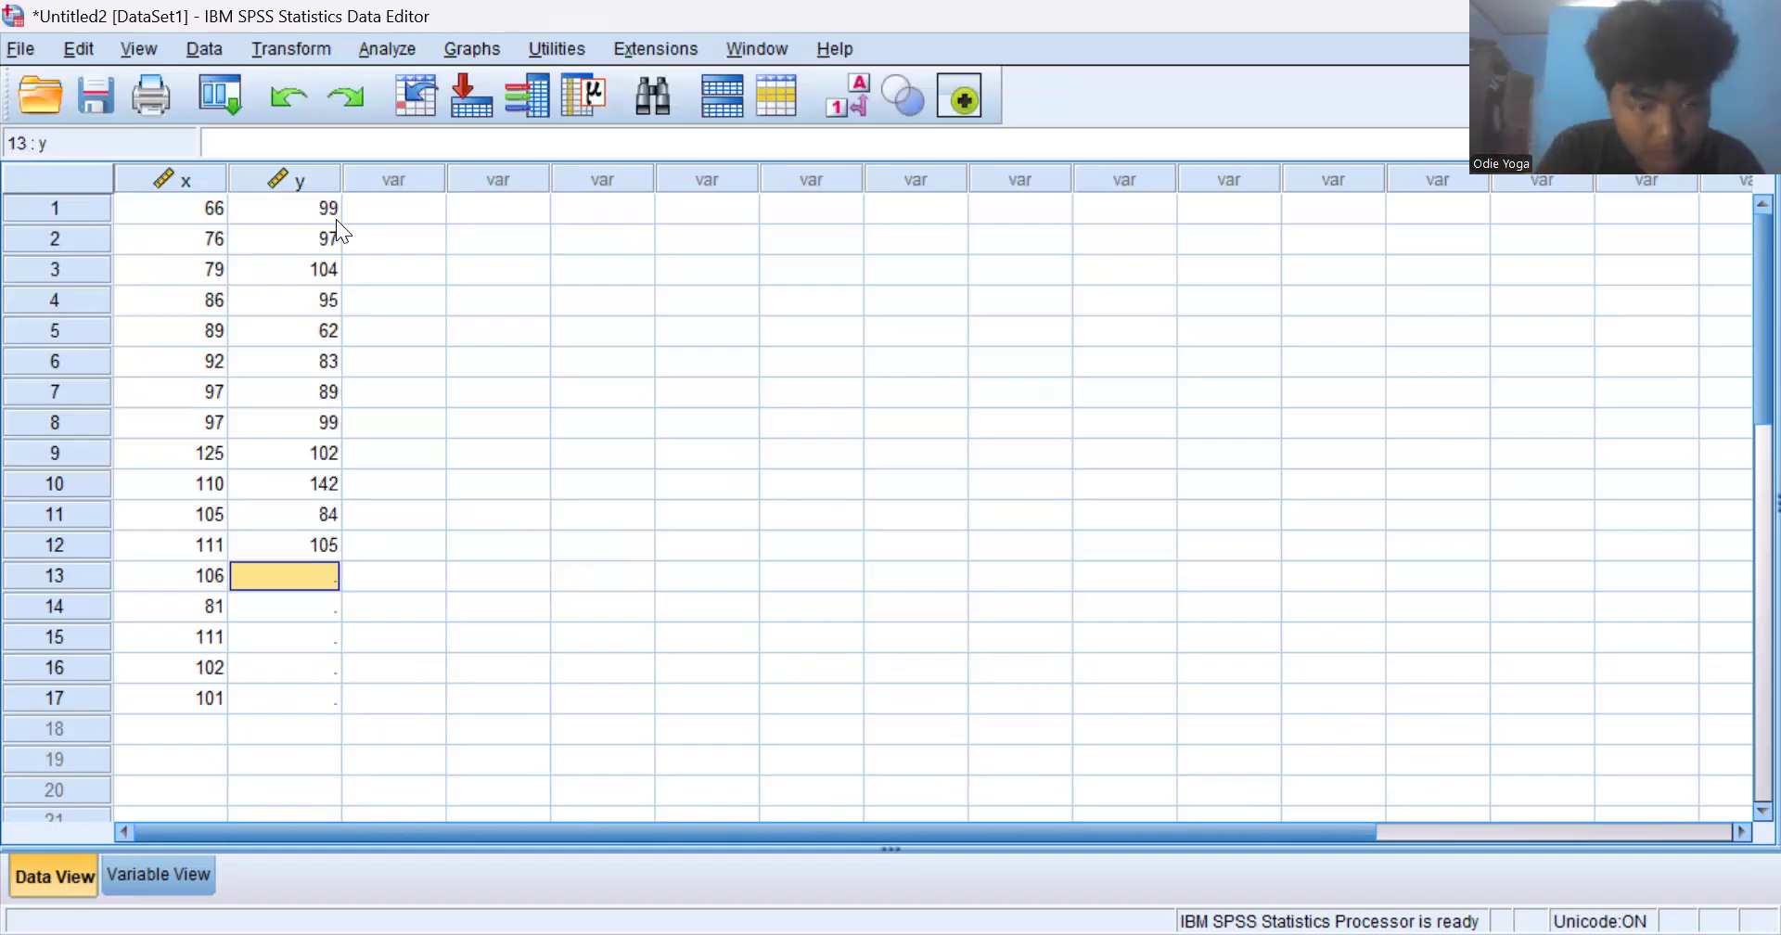
- Enter 104, 82, 94, 94 and 100 as the y values of cases 13 to 17
key(BackSpace)
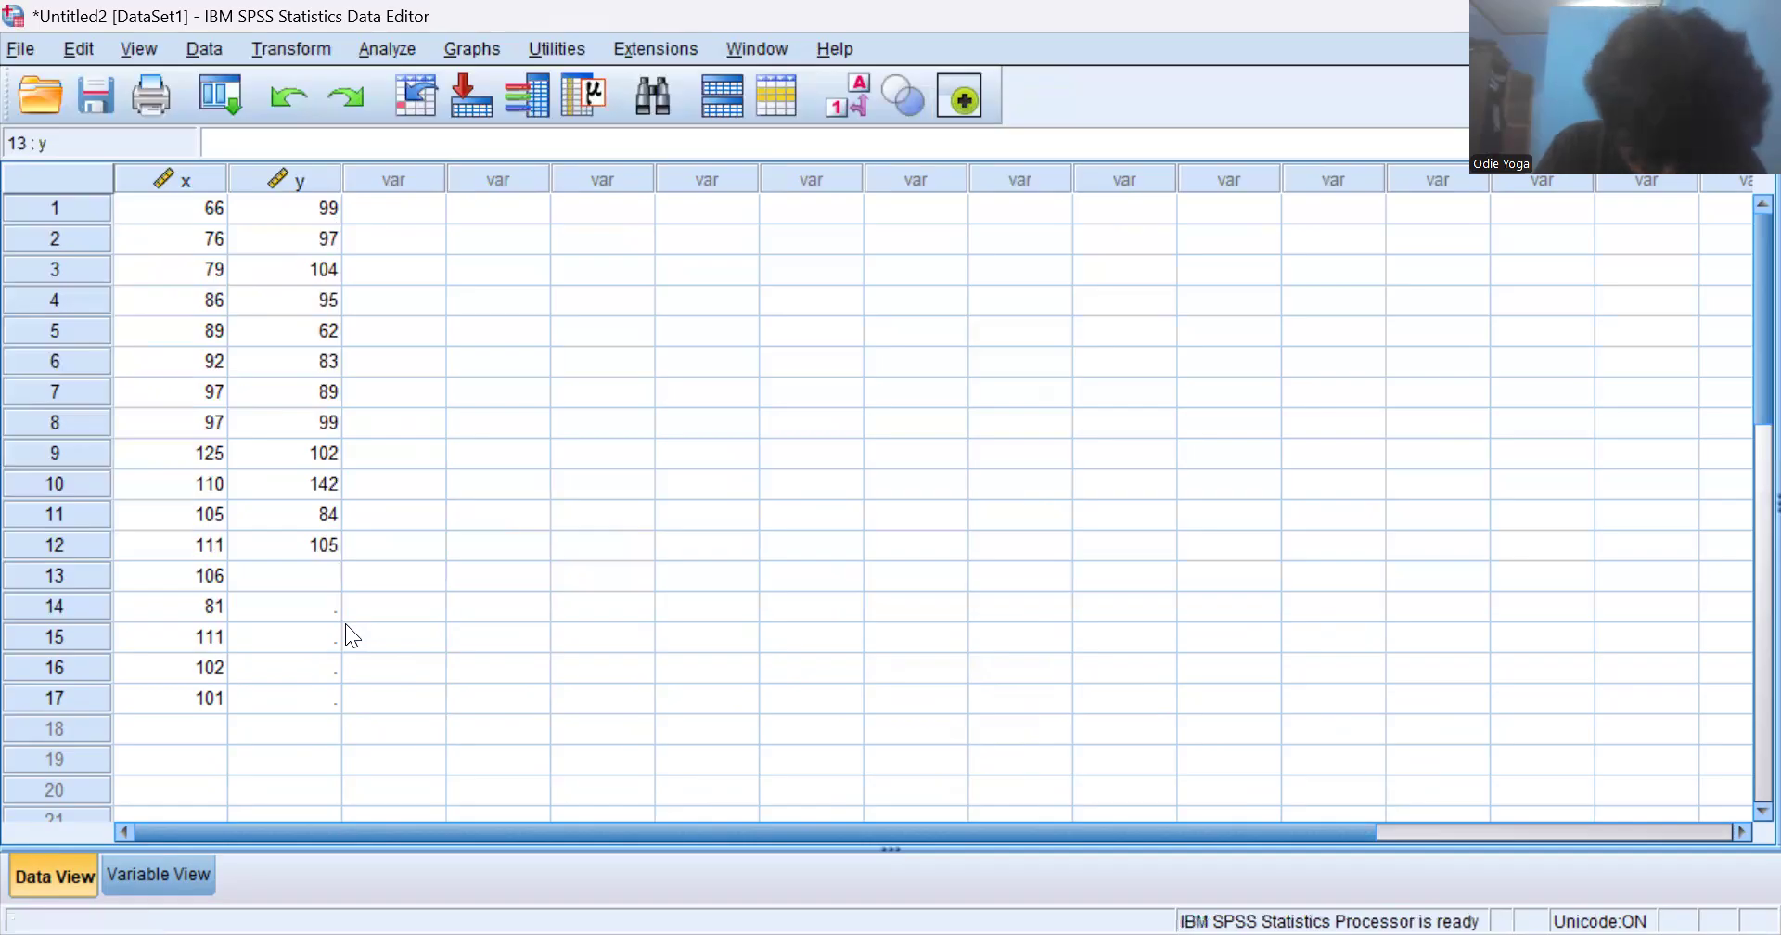
text(104)
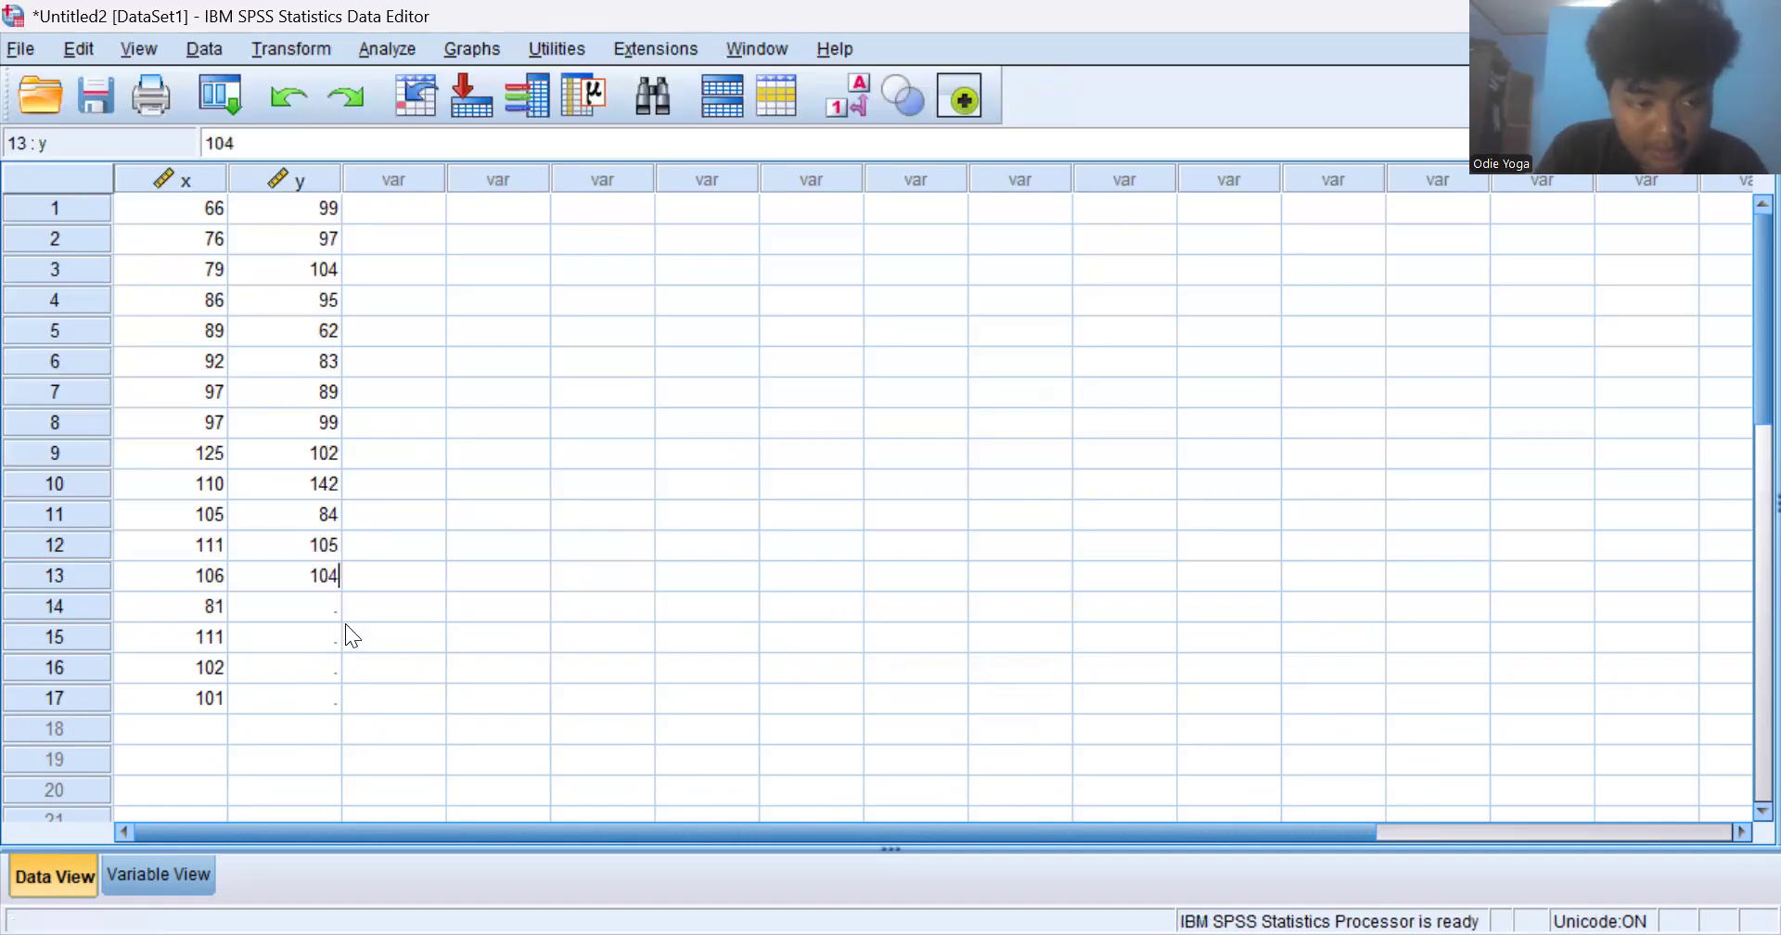
key(Return)
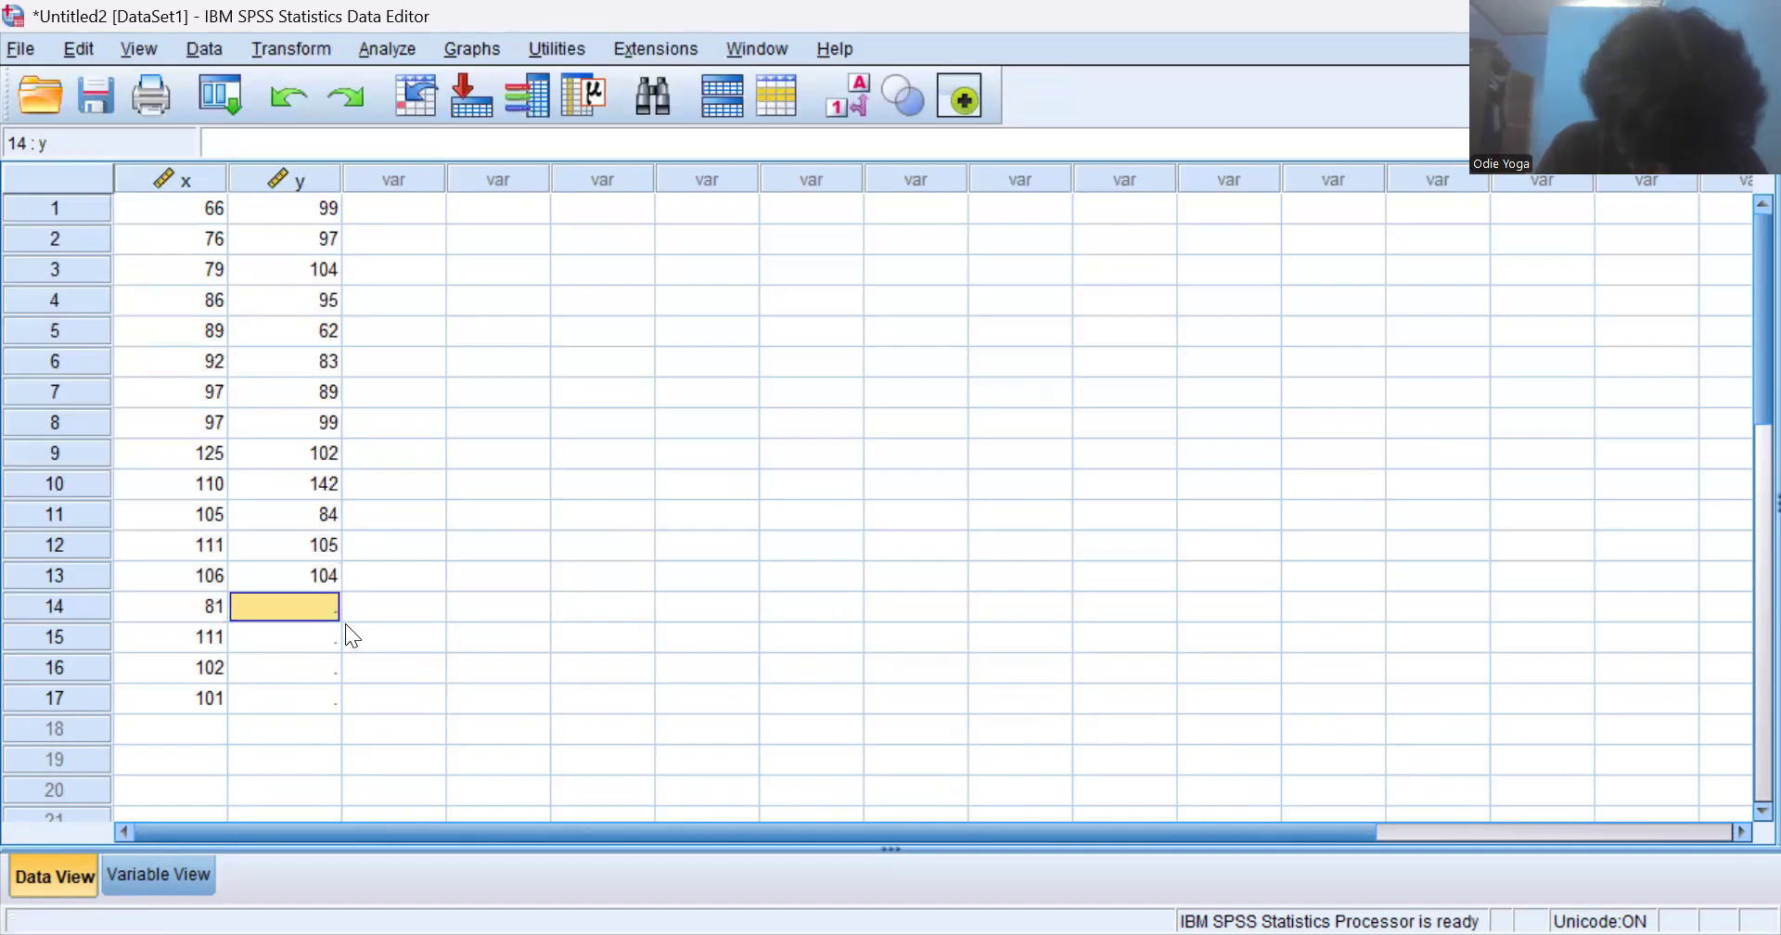
text(82)
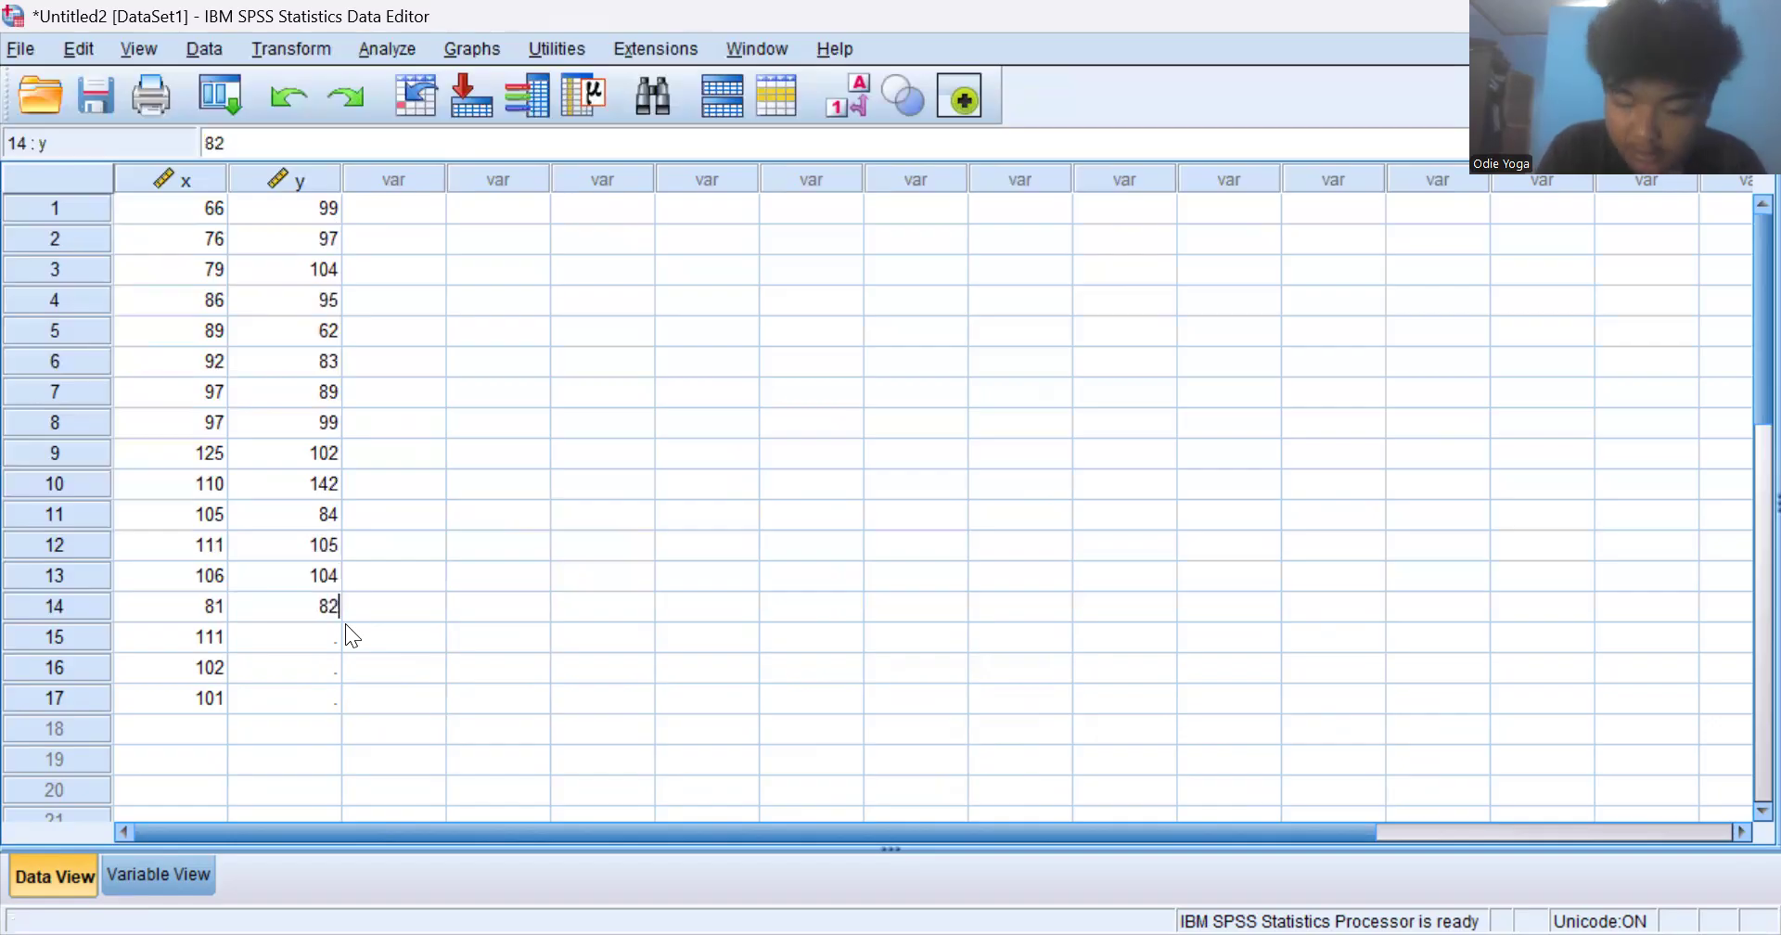
key(Return)
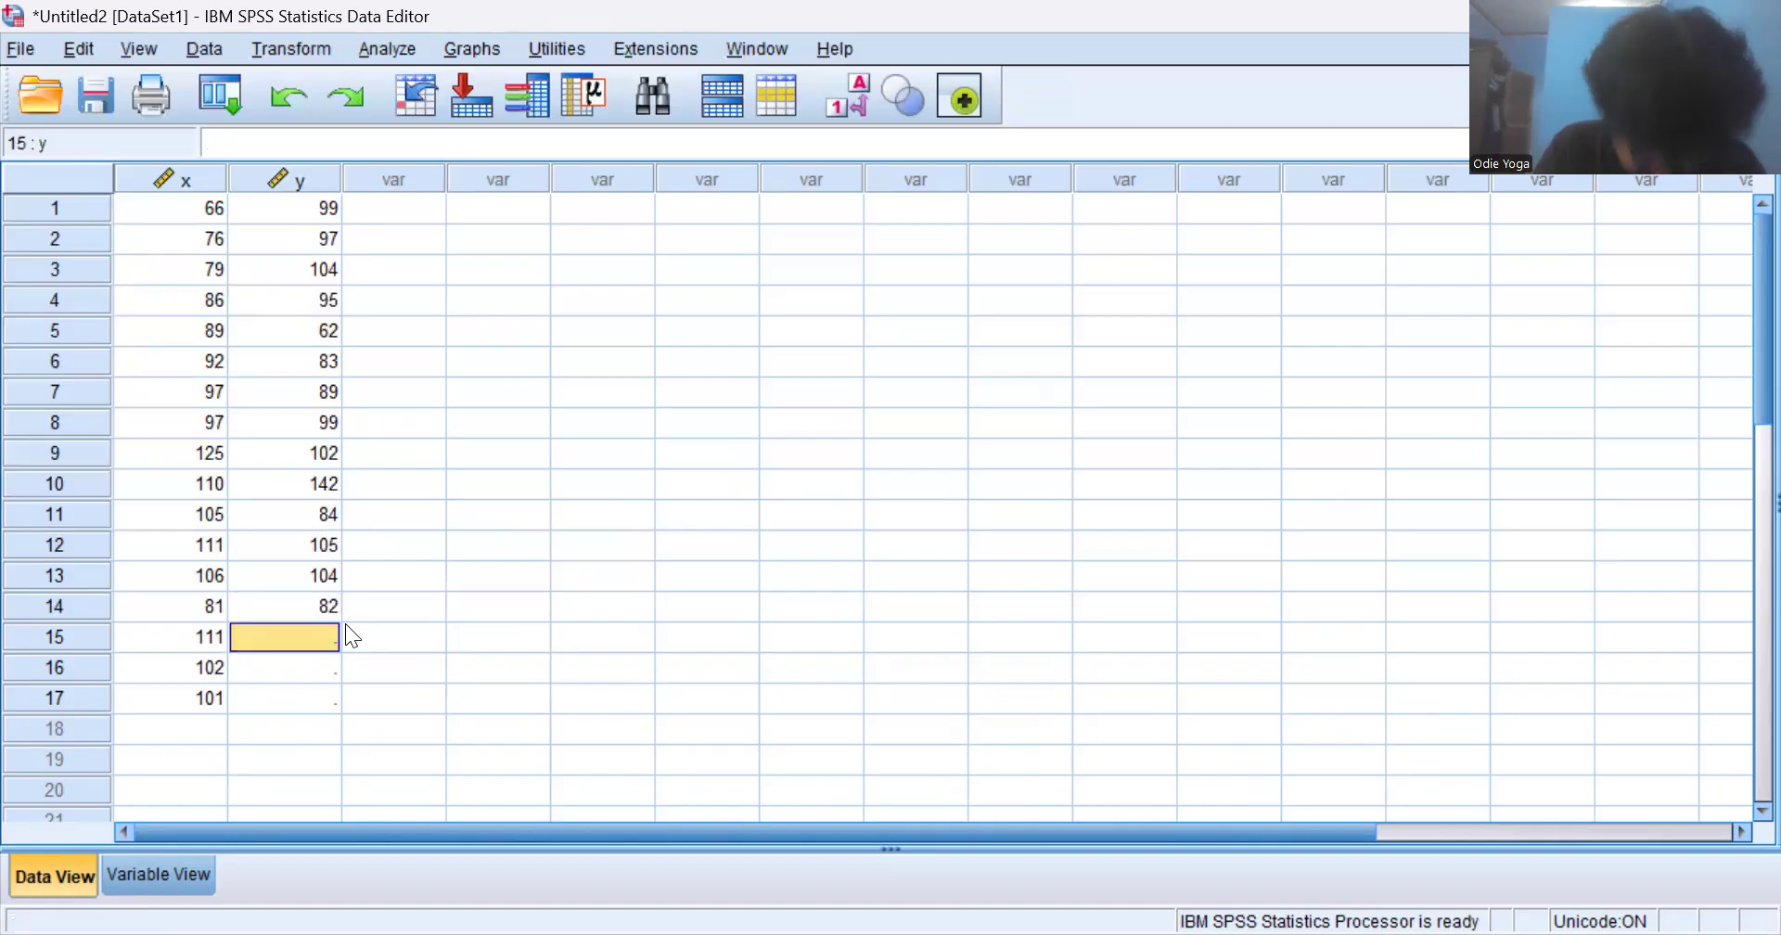
text(94)
key(Return)
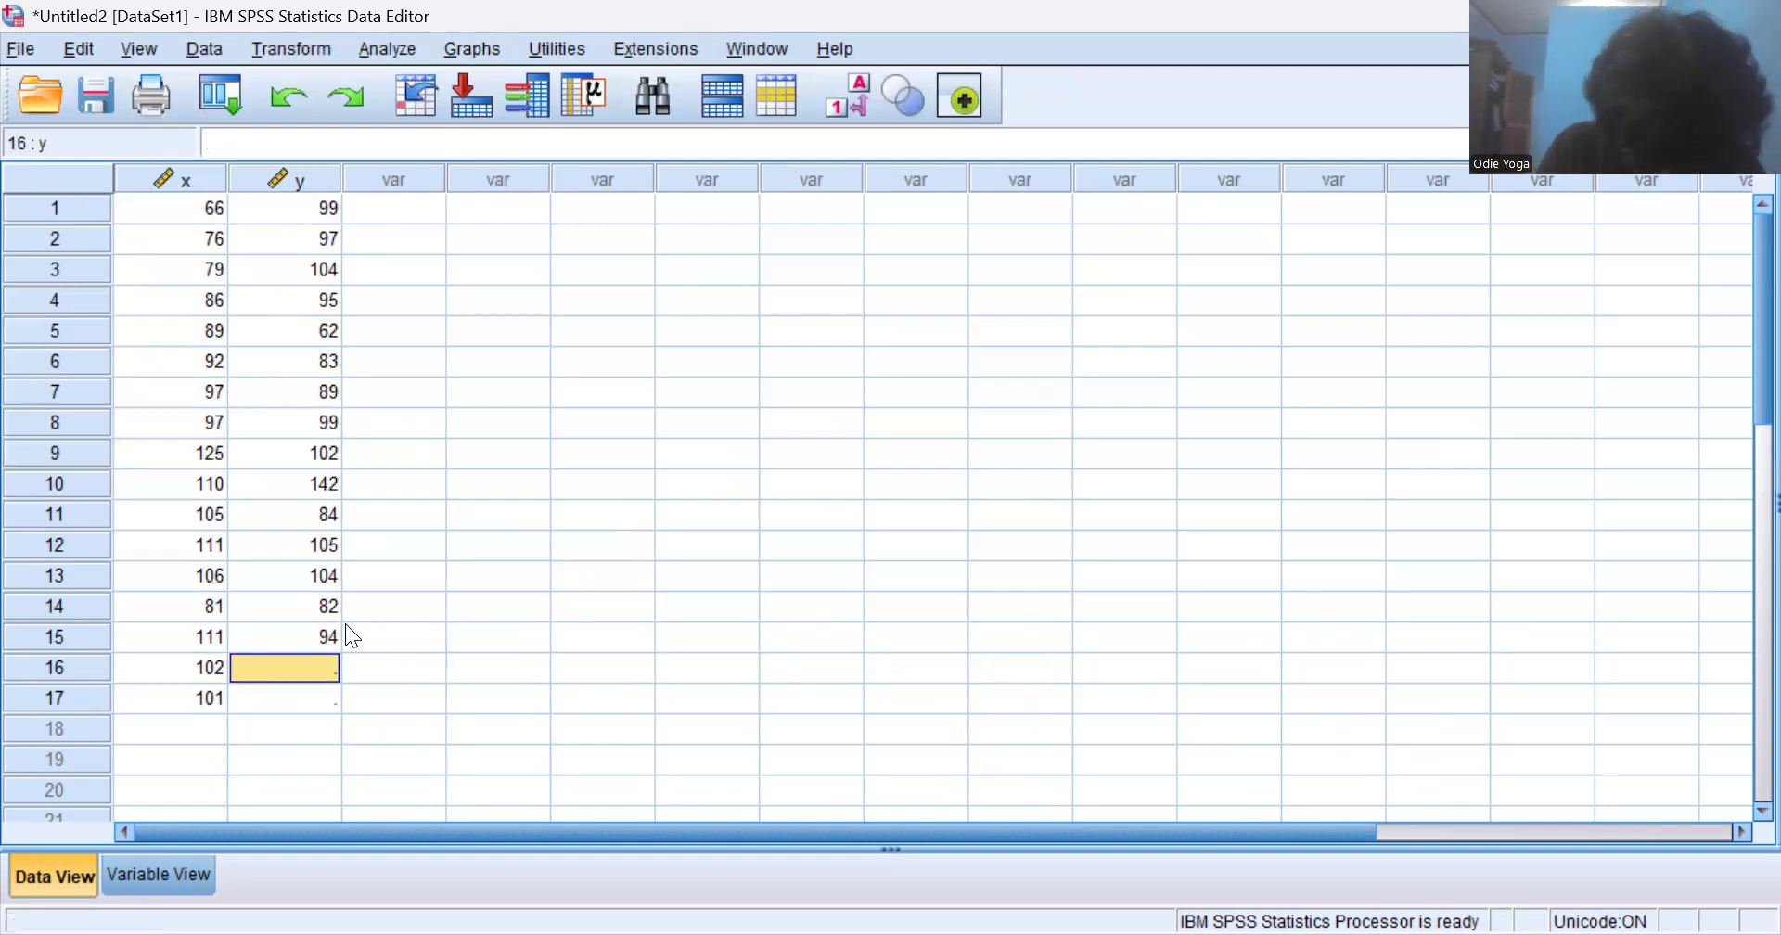
text(94)
key(Return)
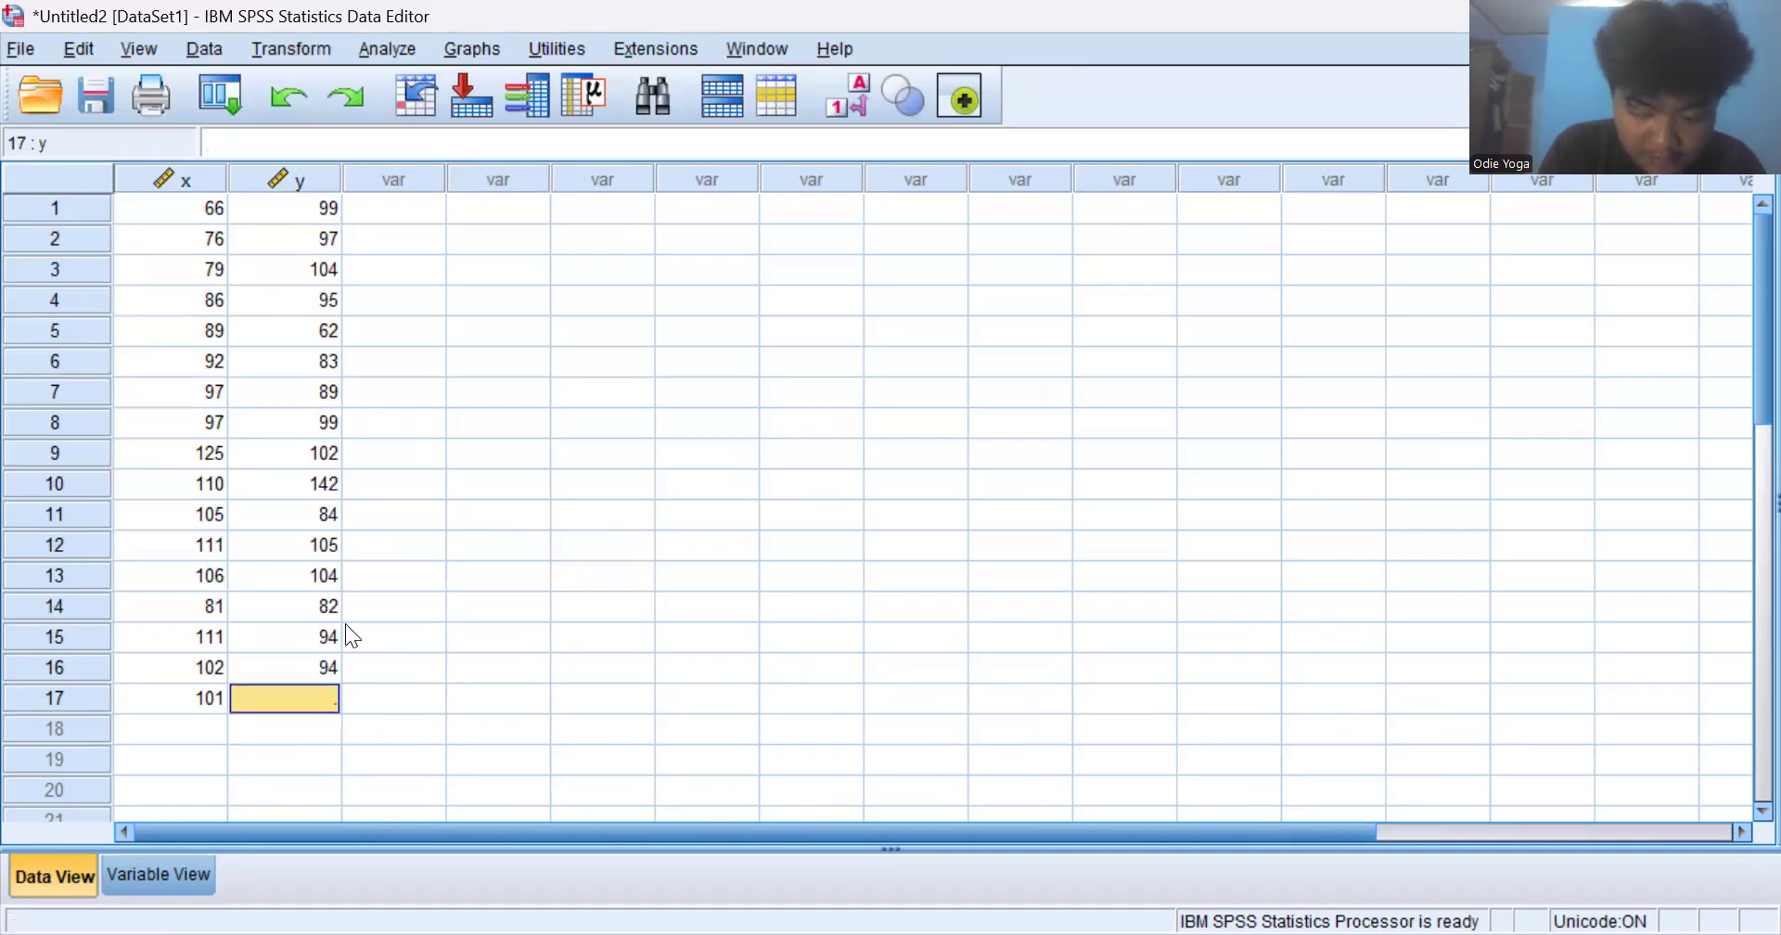
text(100)
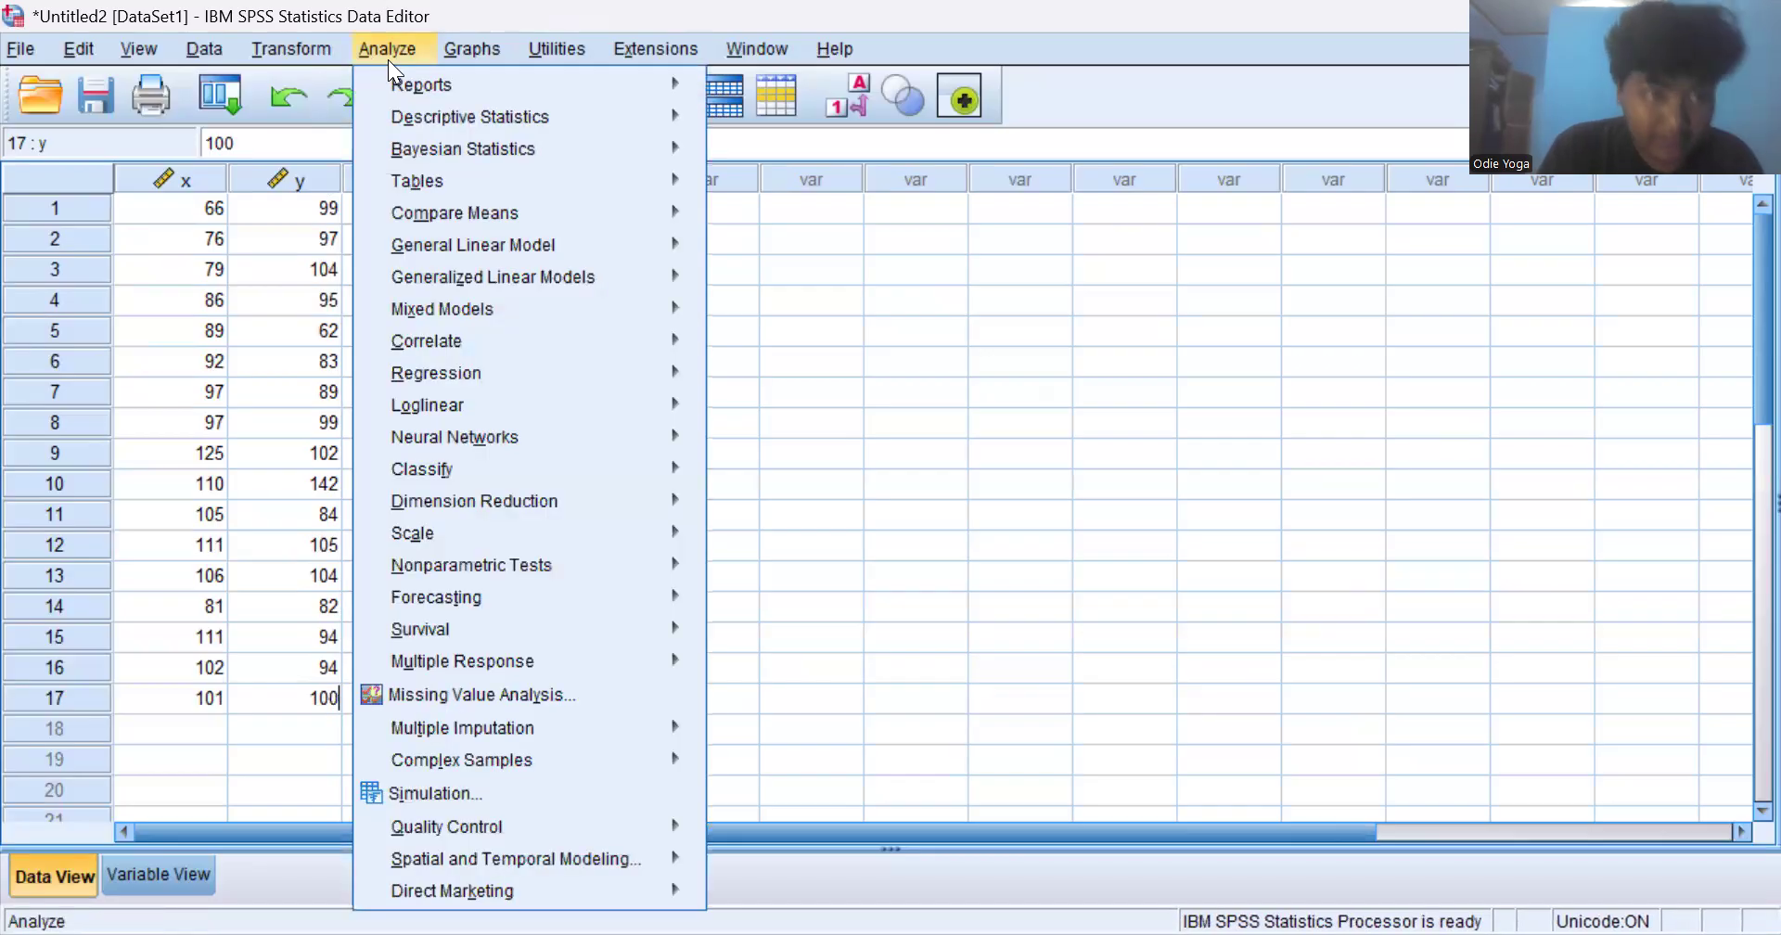
- Start a bivariate correlation analysis and add x and y as its variables
mouse_move(418, 152)
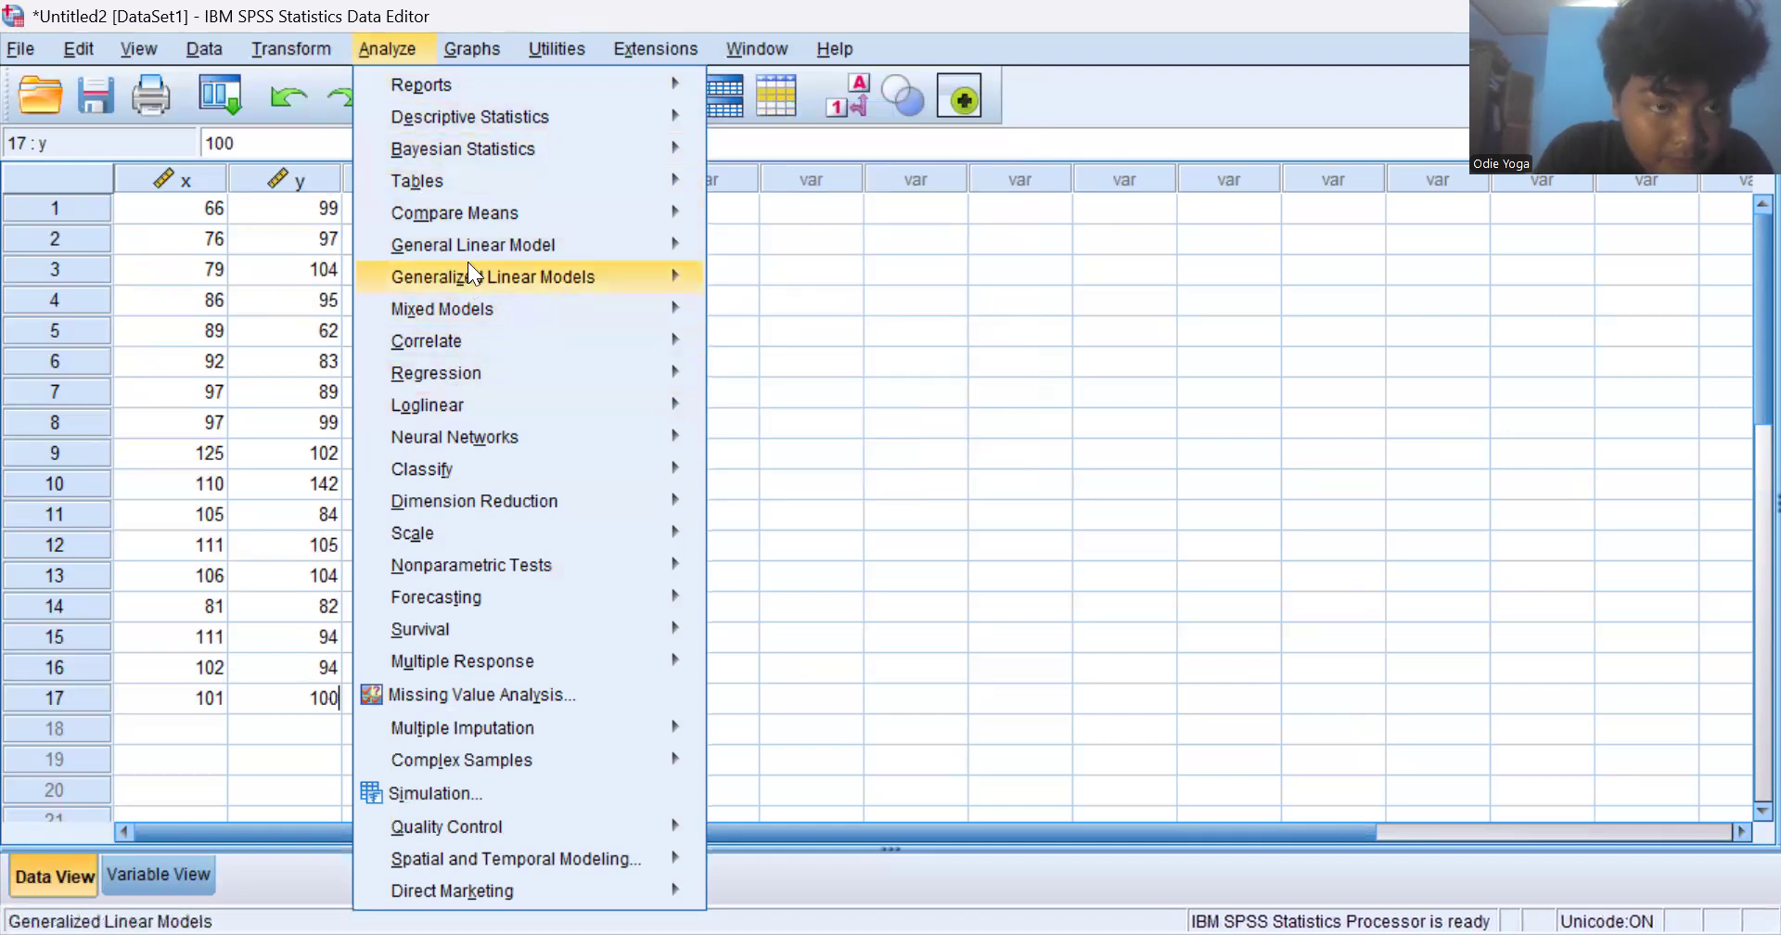
mouse_move(475, 165)
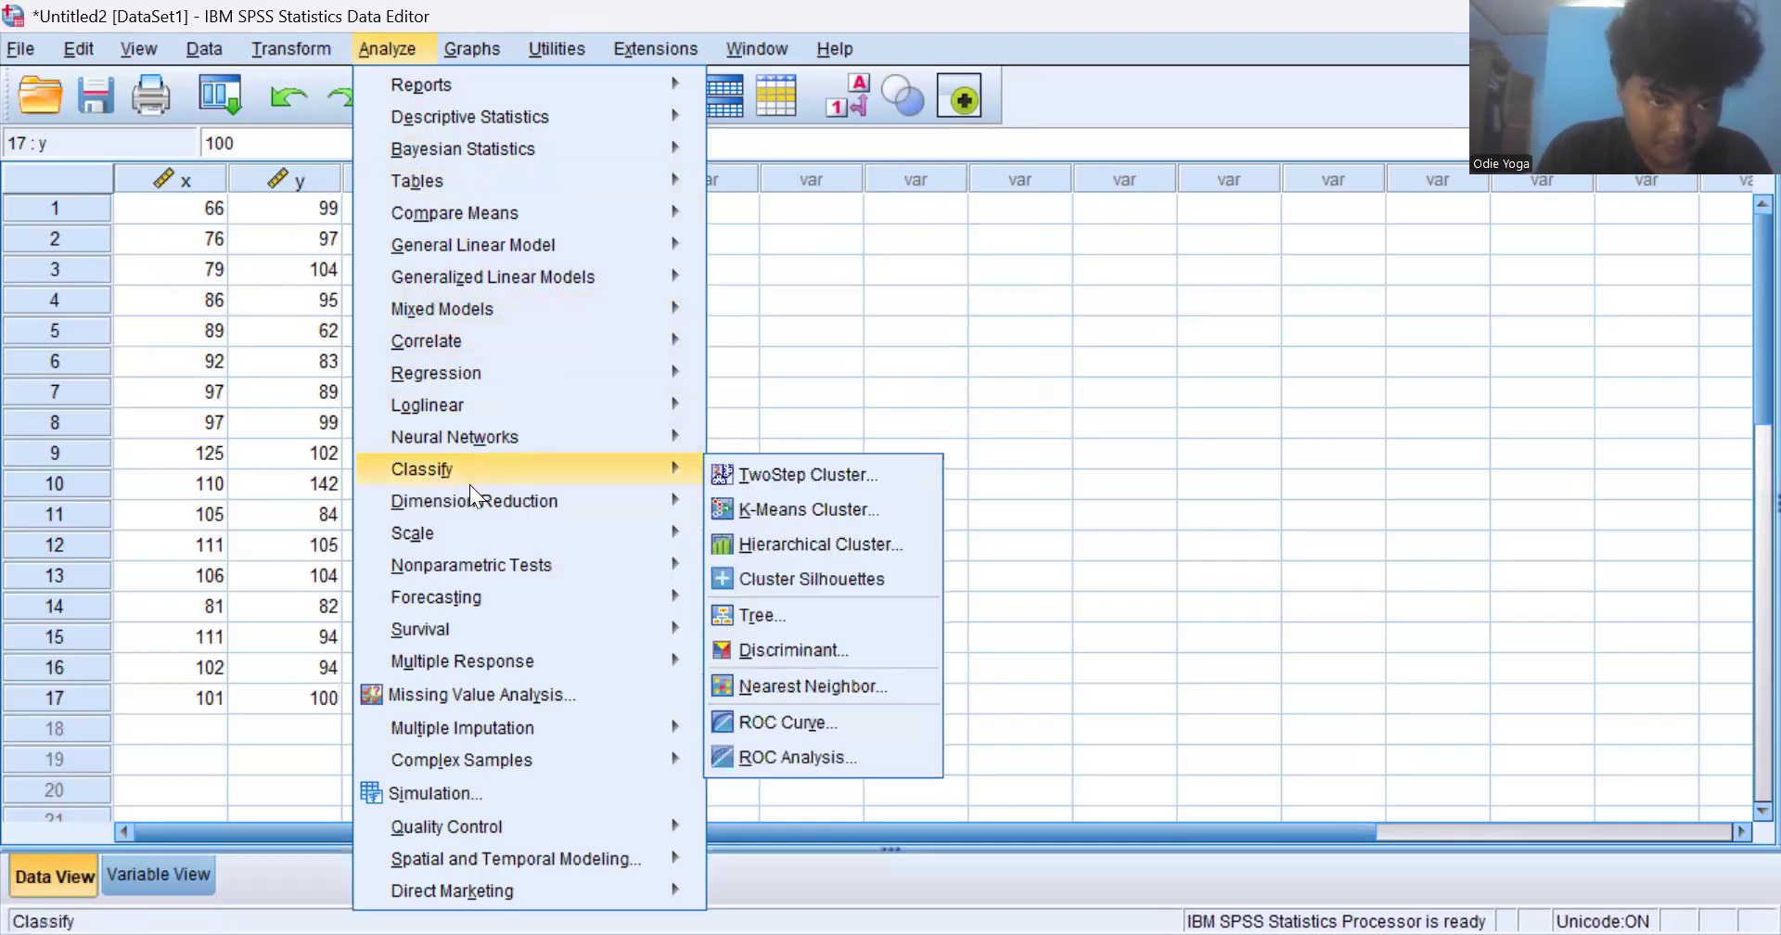
mouse_move(489, 401)
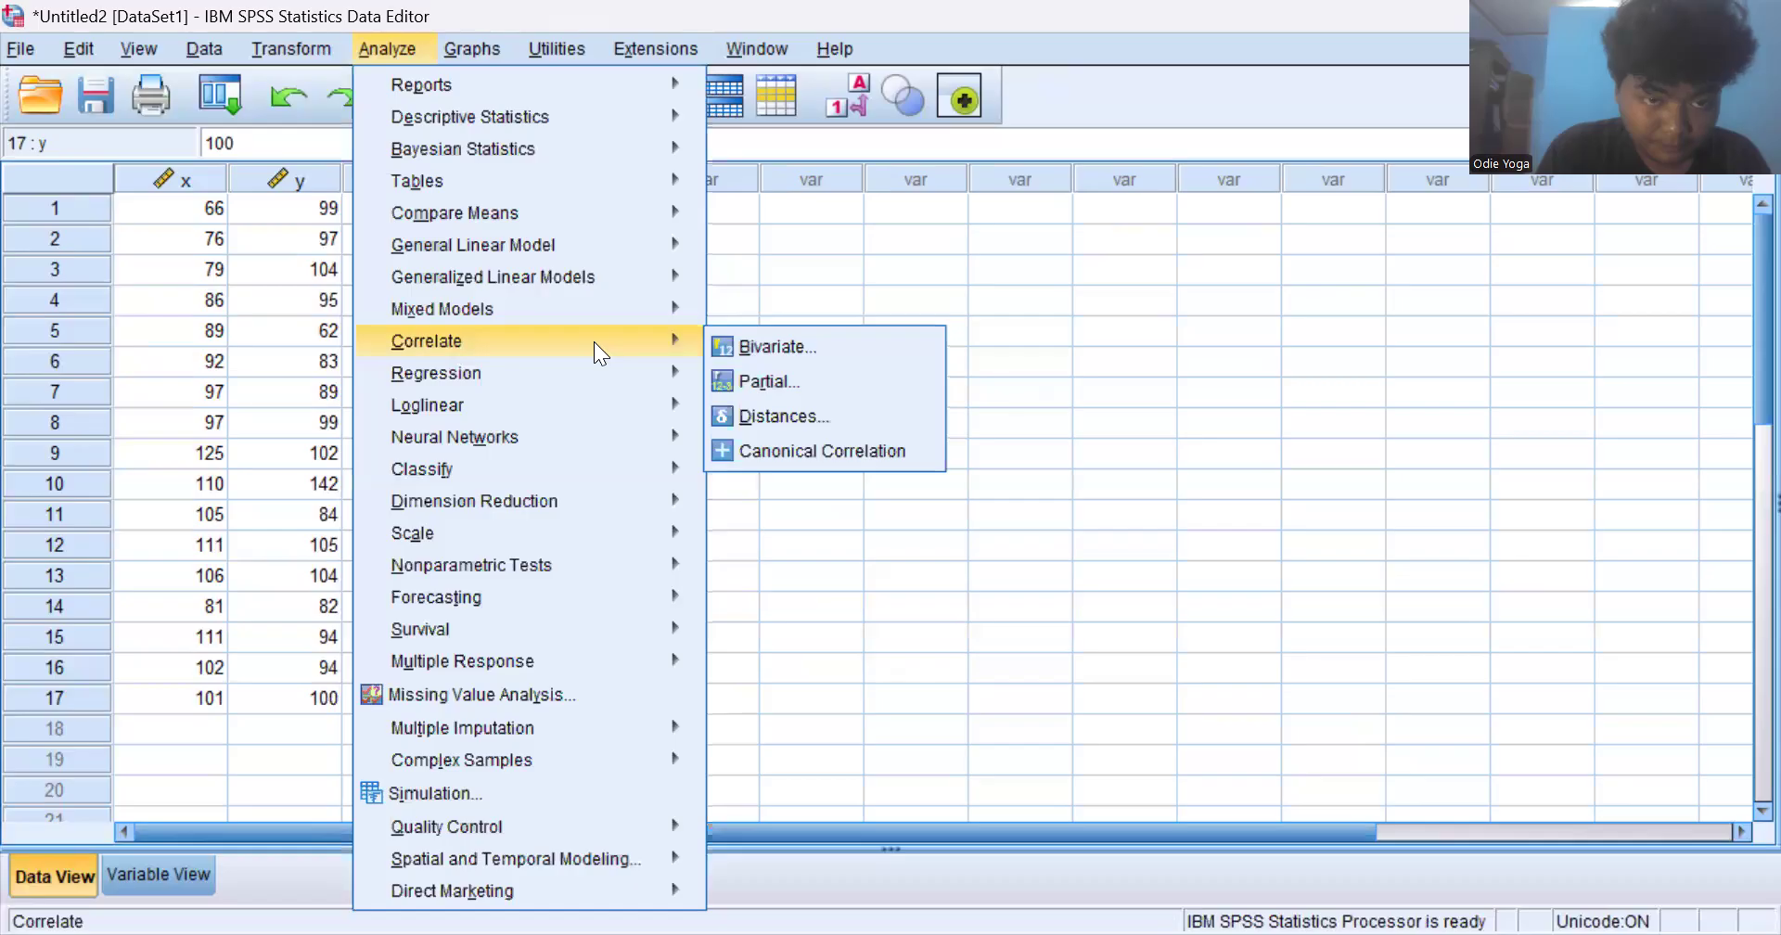
mouse_move(681, 335)
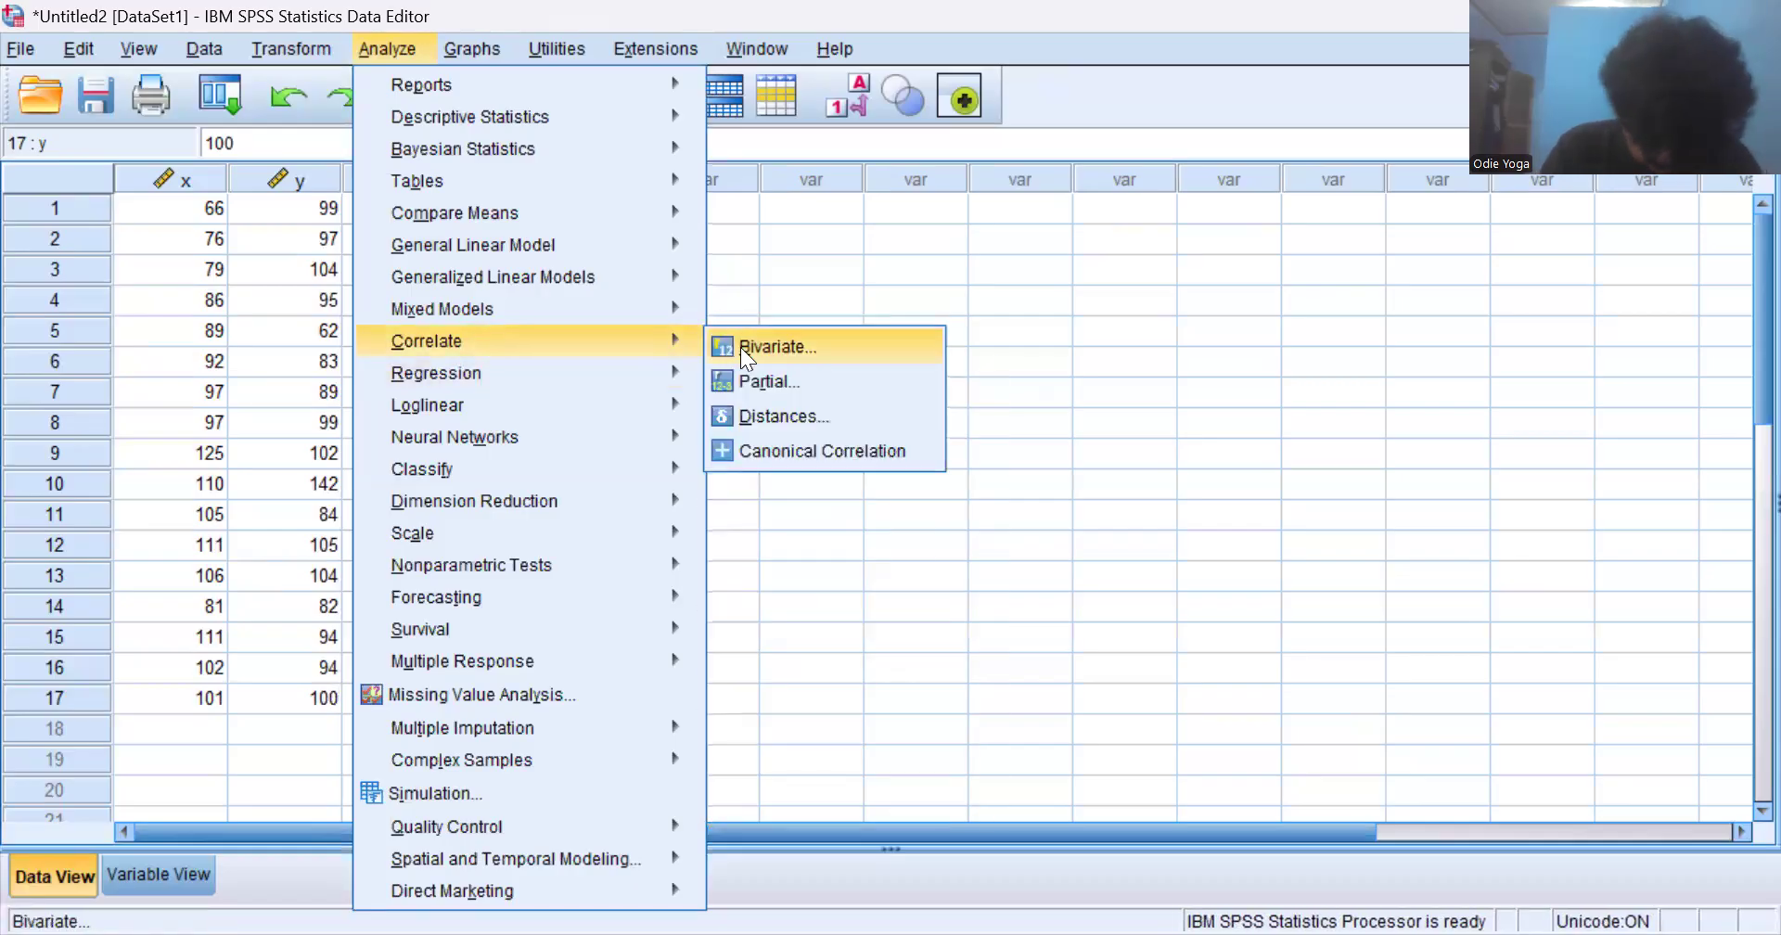
click(741, 347)
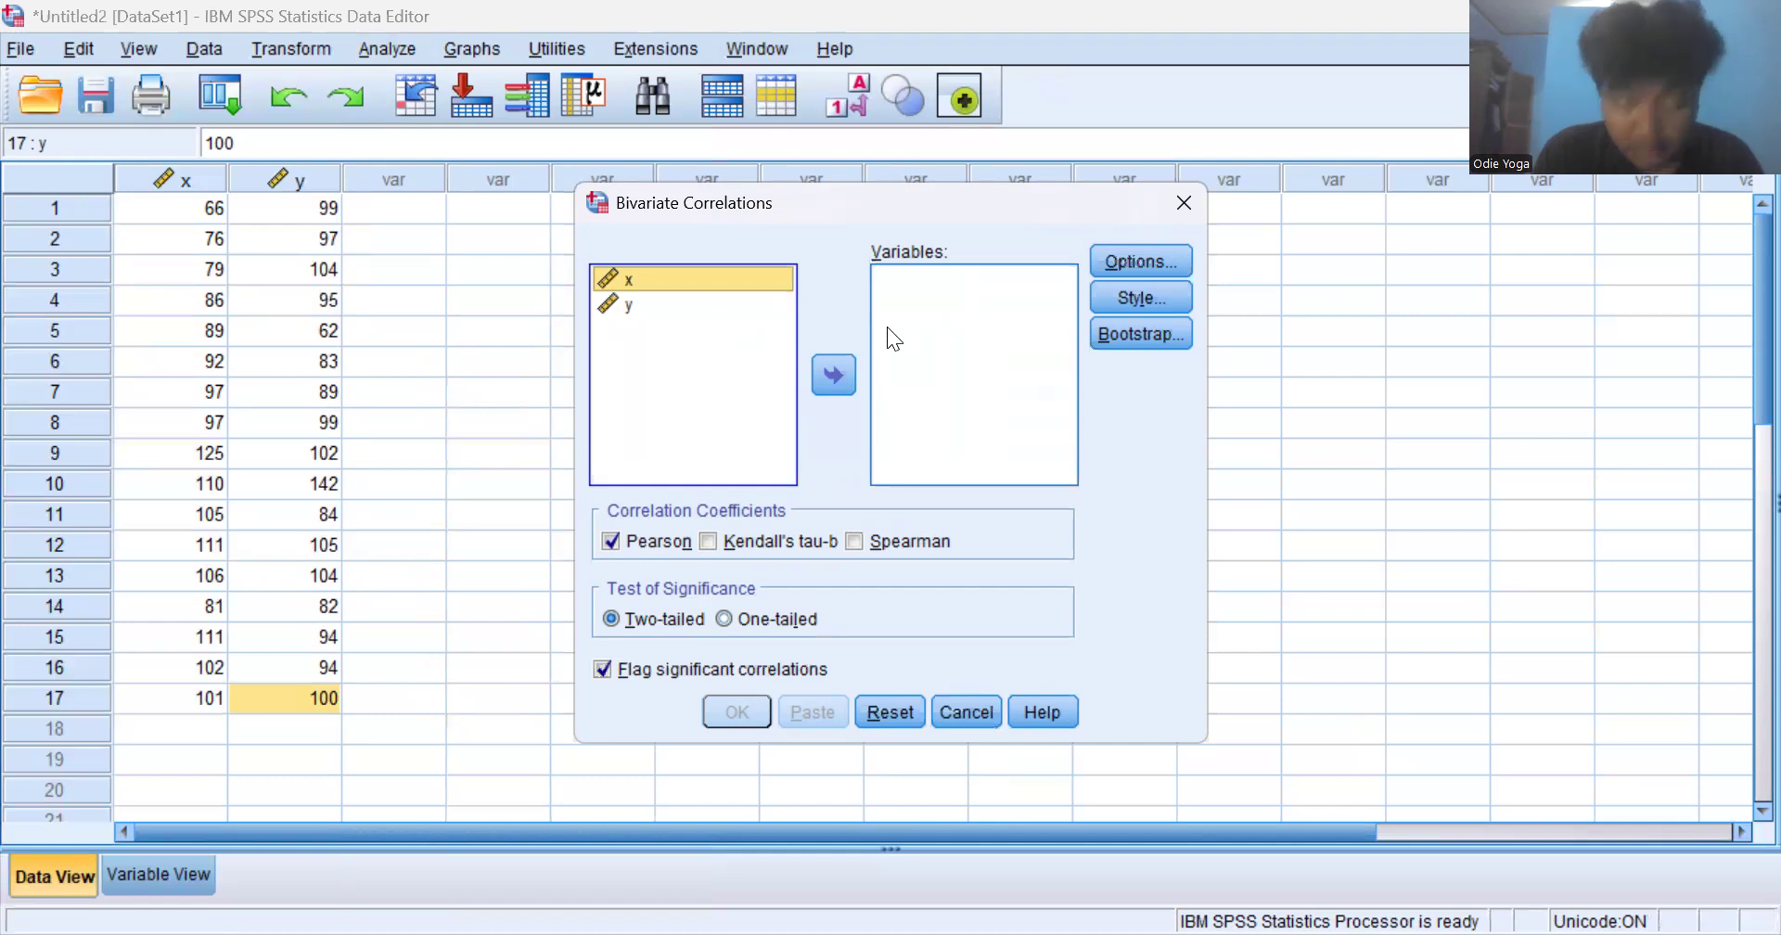
click(832, 378)
click(706, 302)
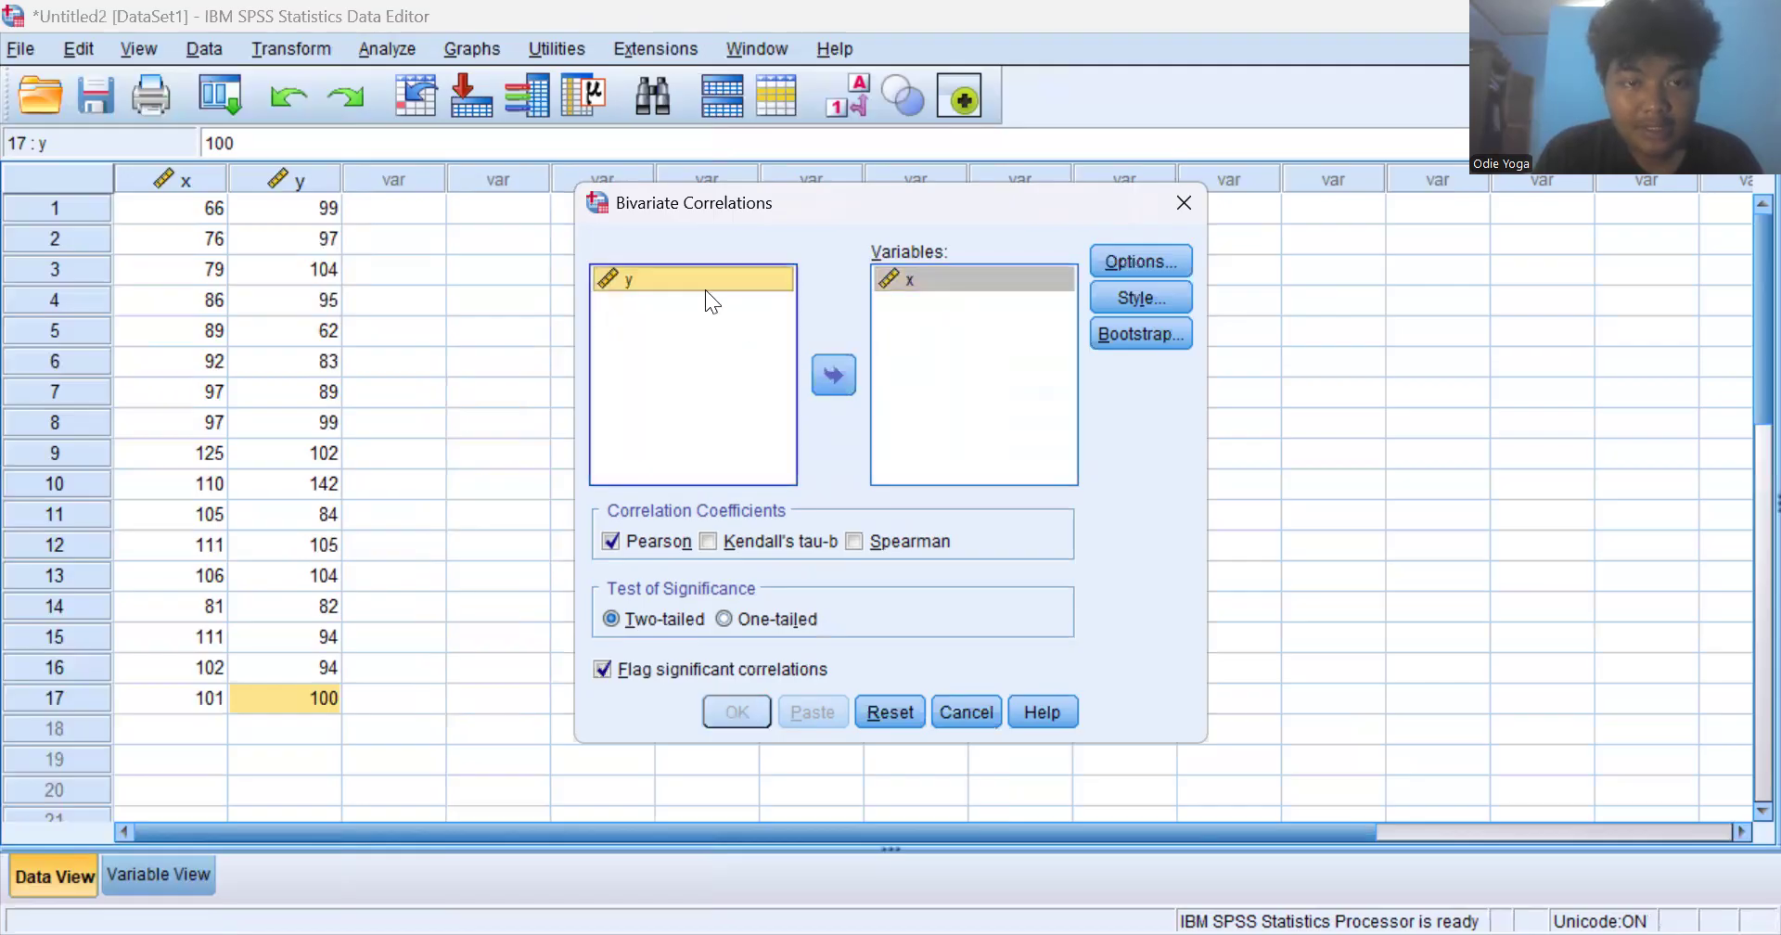
click(829, 380)
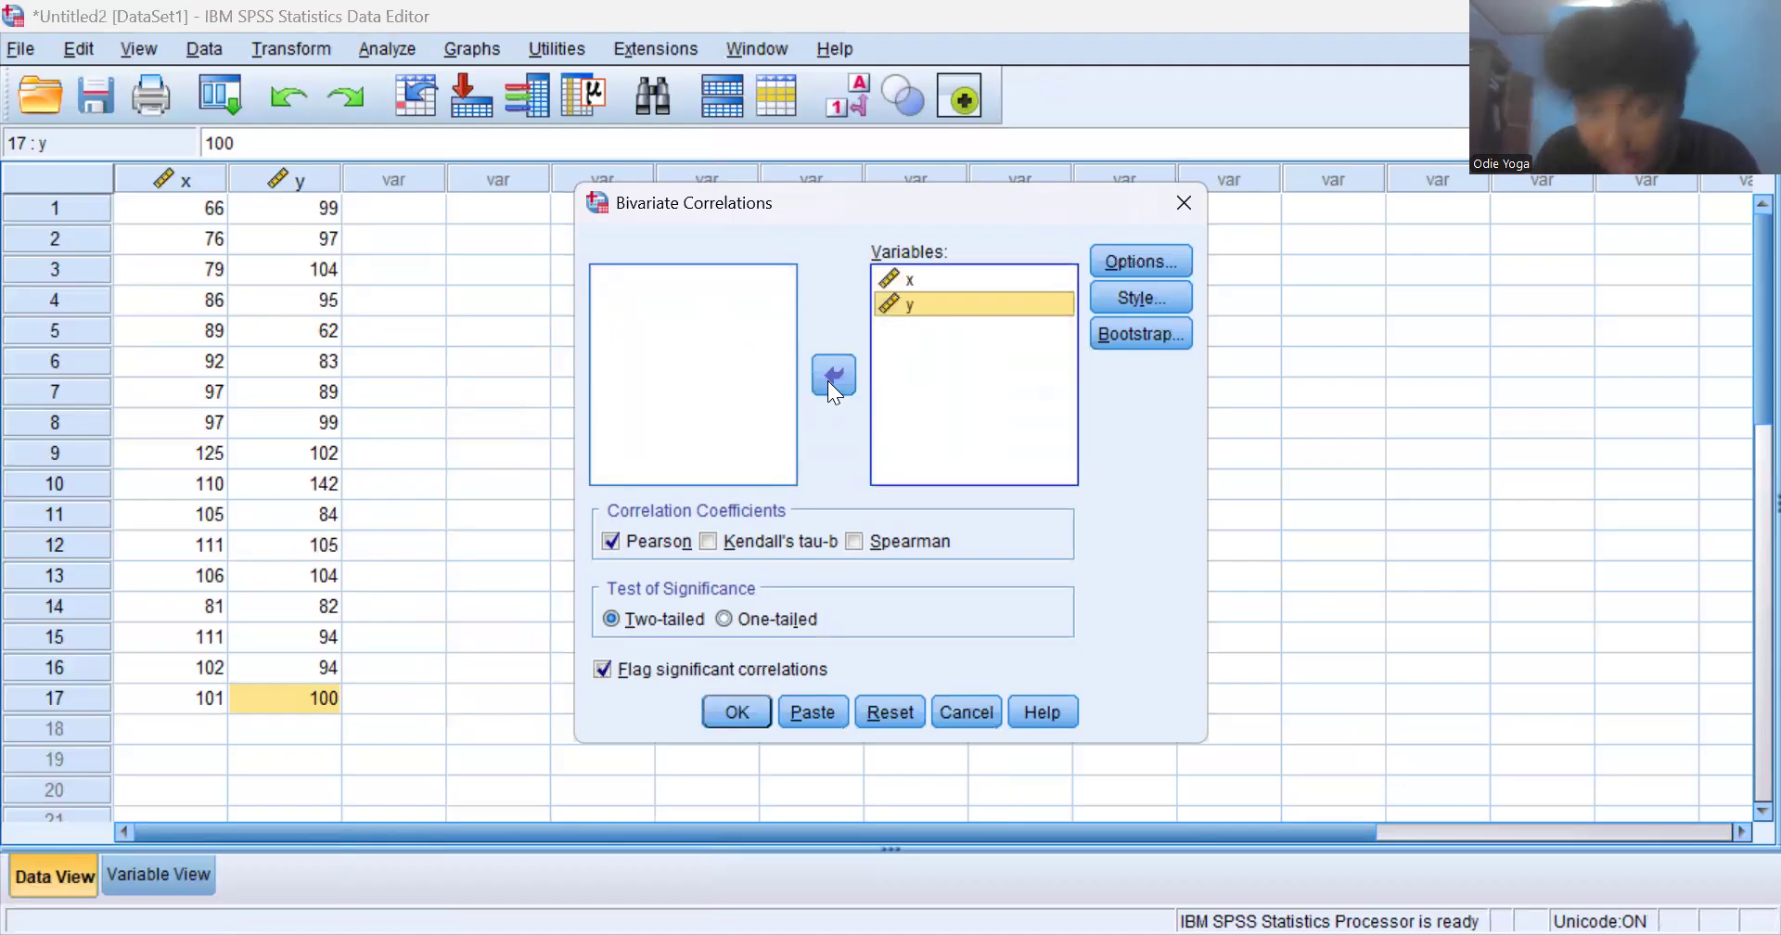
- Choose Kendall's tau-b instead of Pearson as the correlation coefficient and run the analysis
click(713, 546)
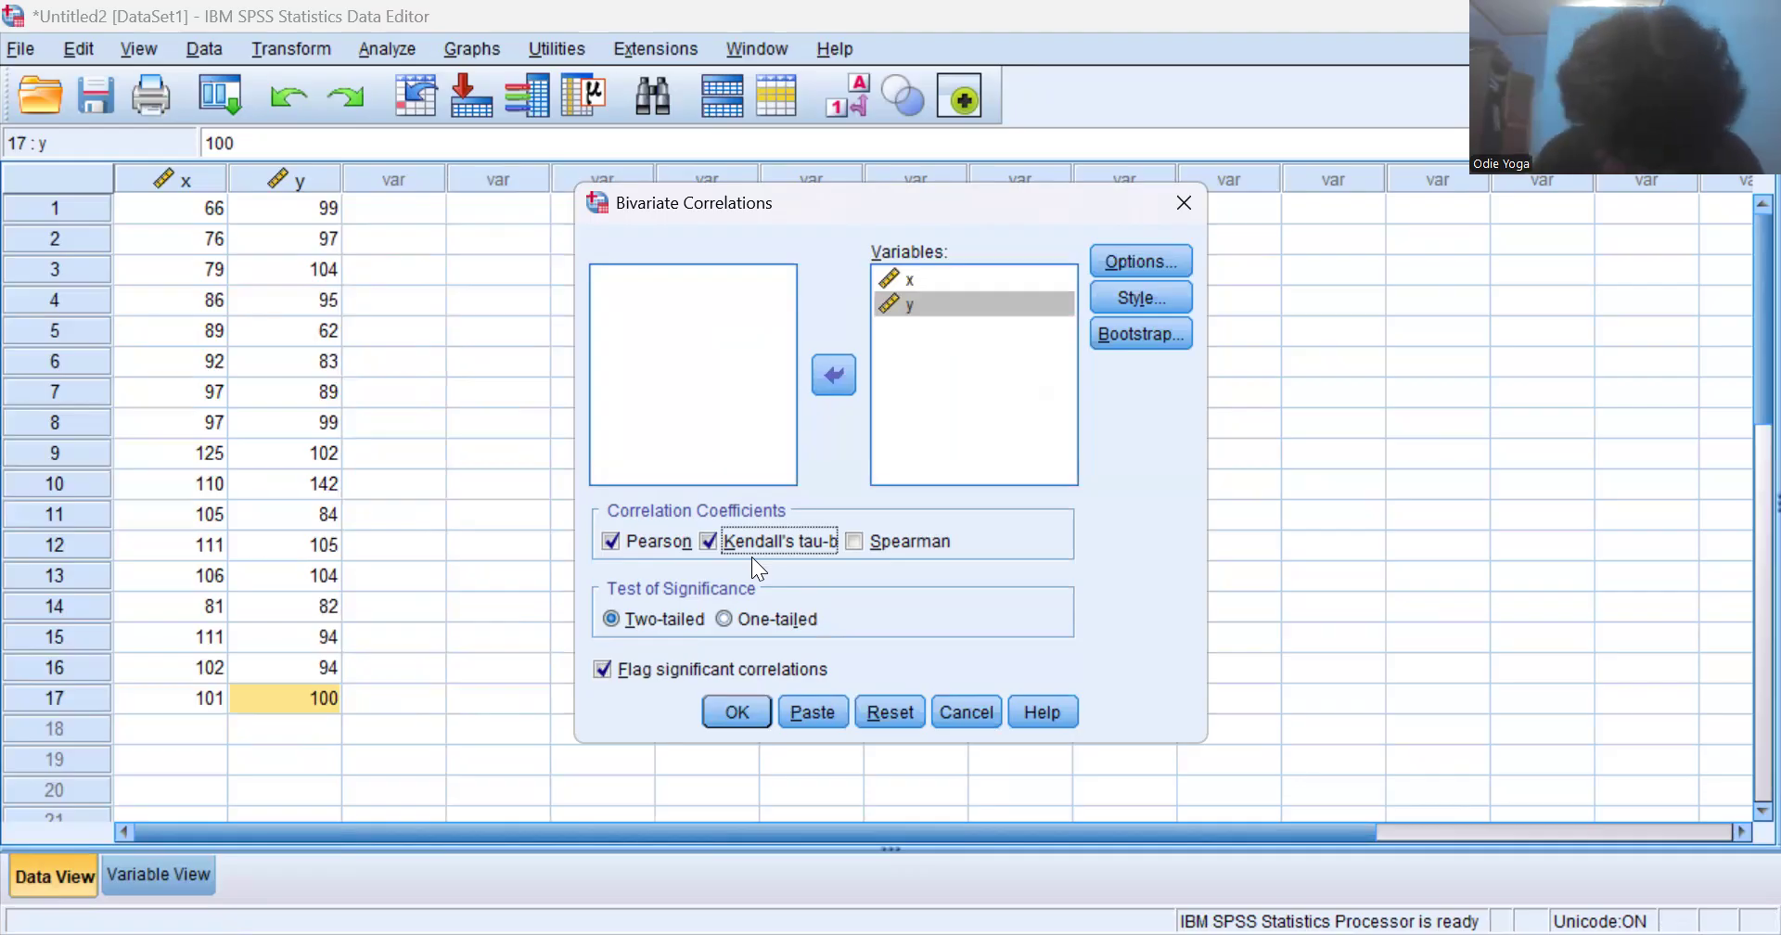
click(617, 542)
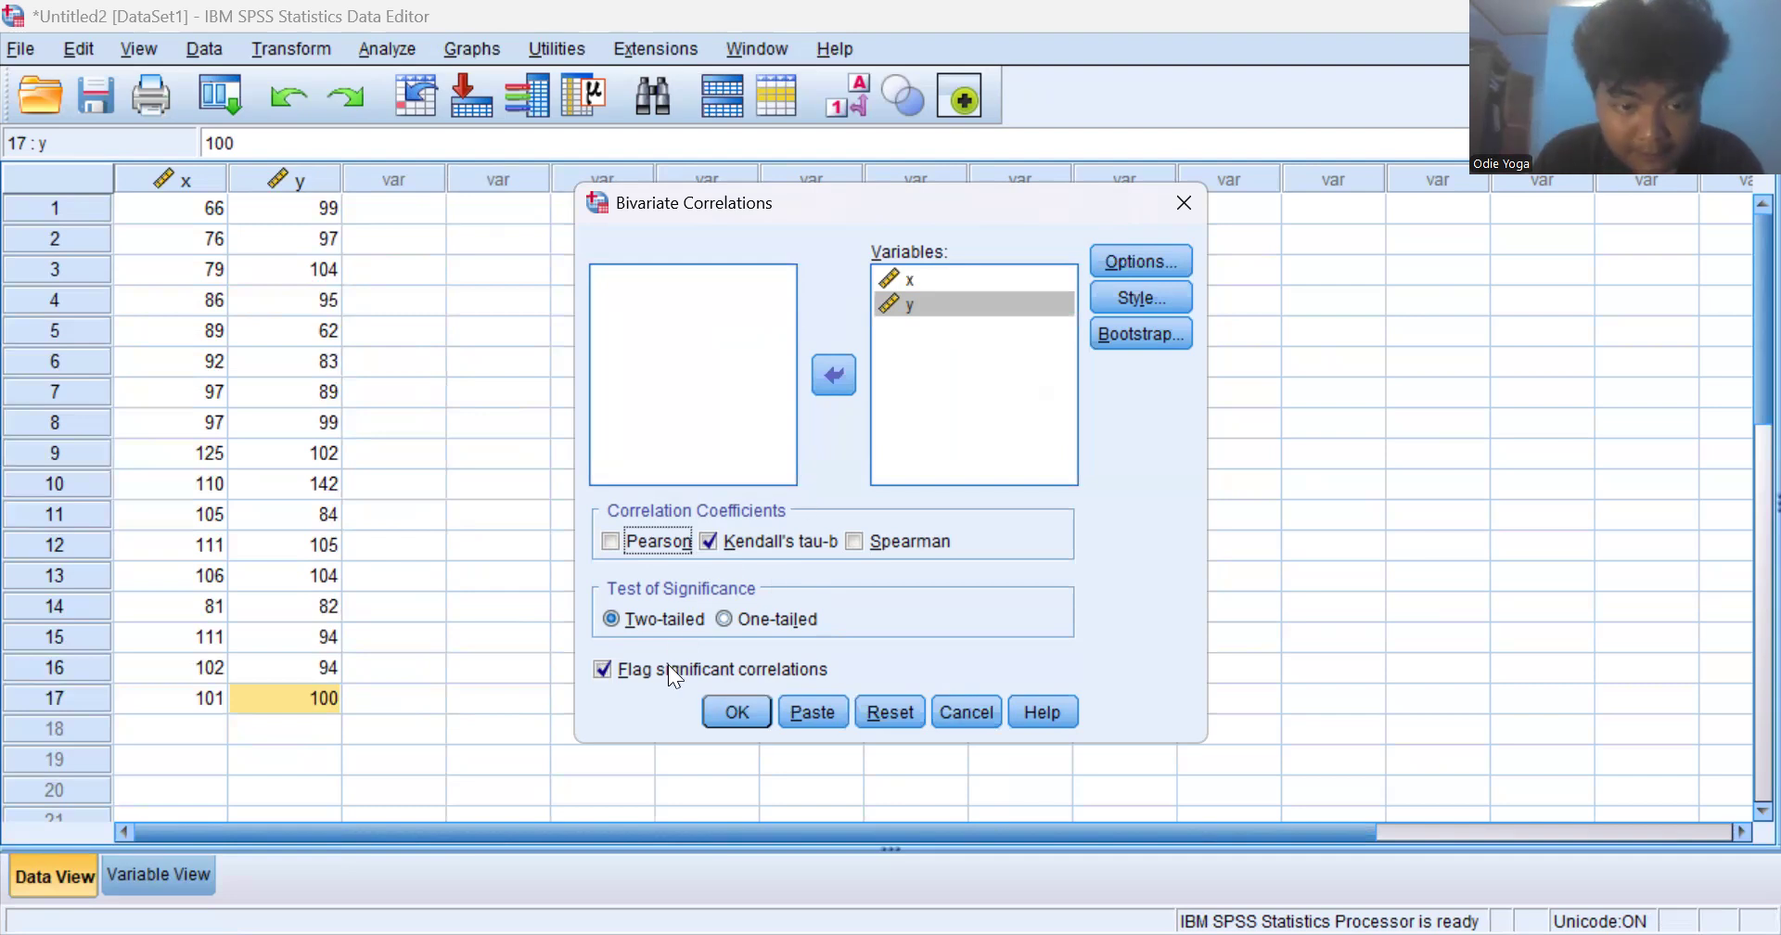
click(744, 713)
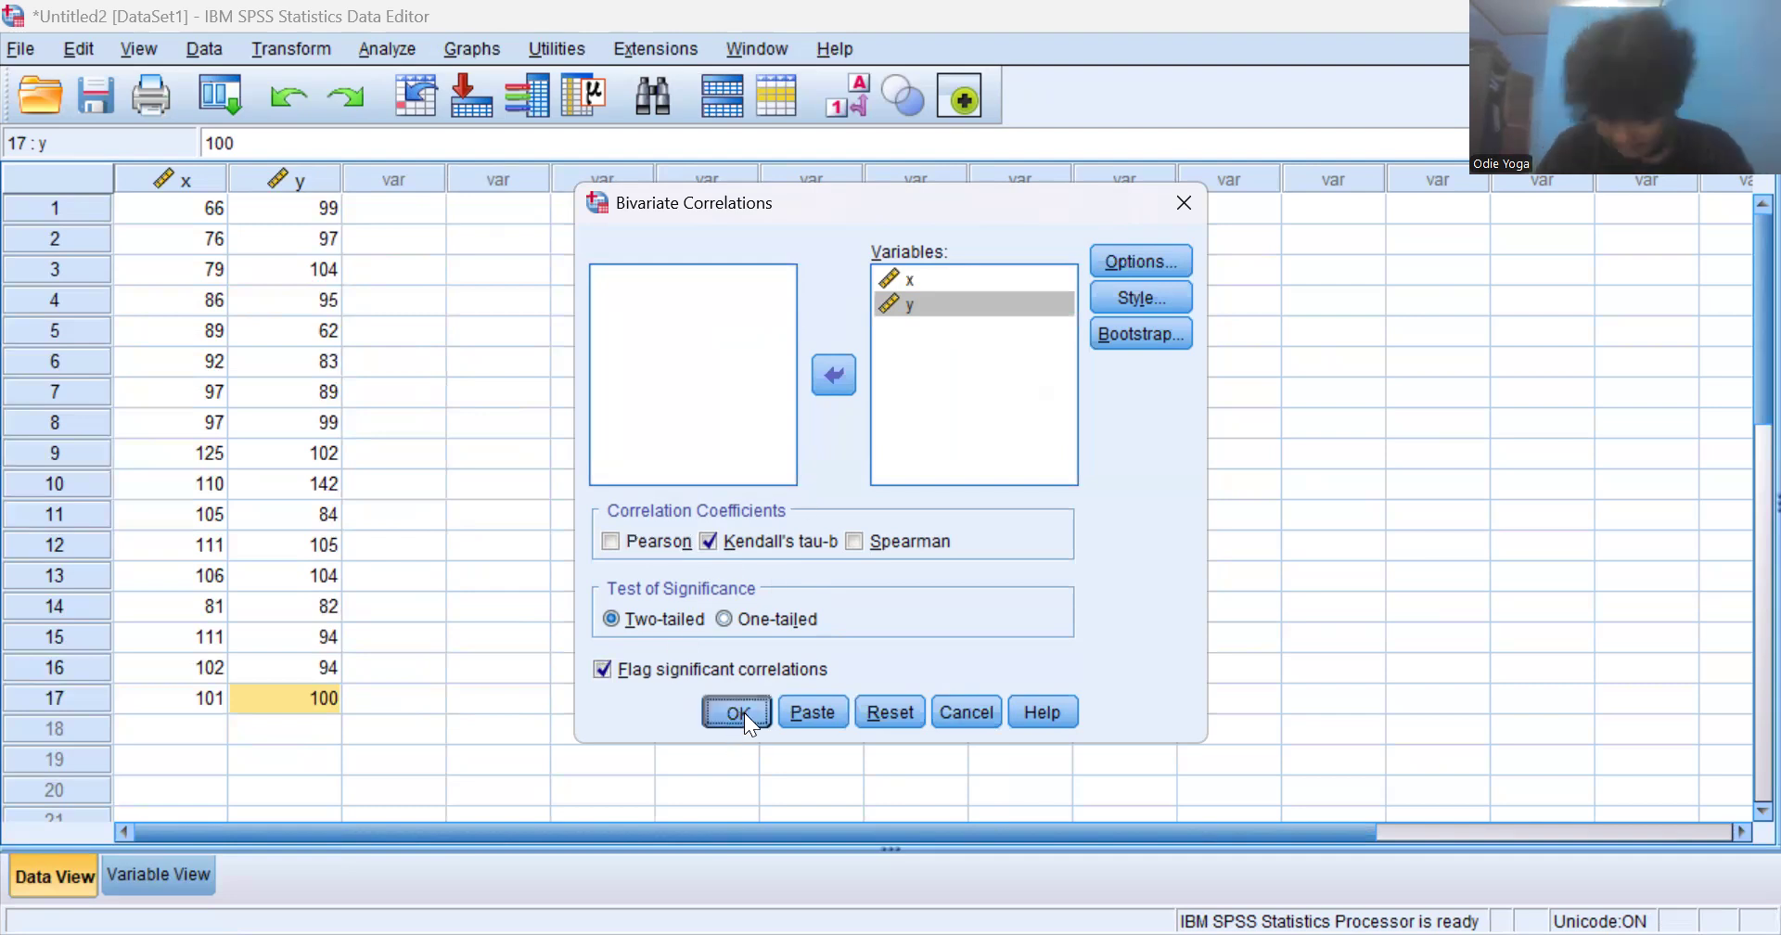